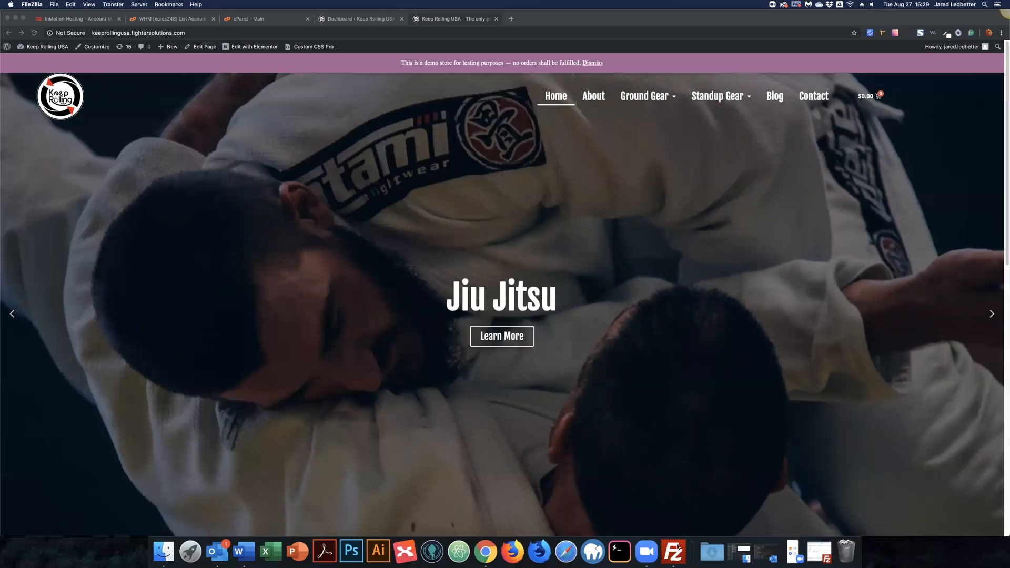
Step: Restore the minimized FileZilla window over the Keep Rolling USA homepage
left_click(678, 548)
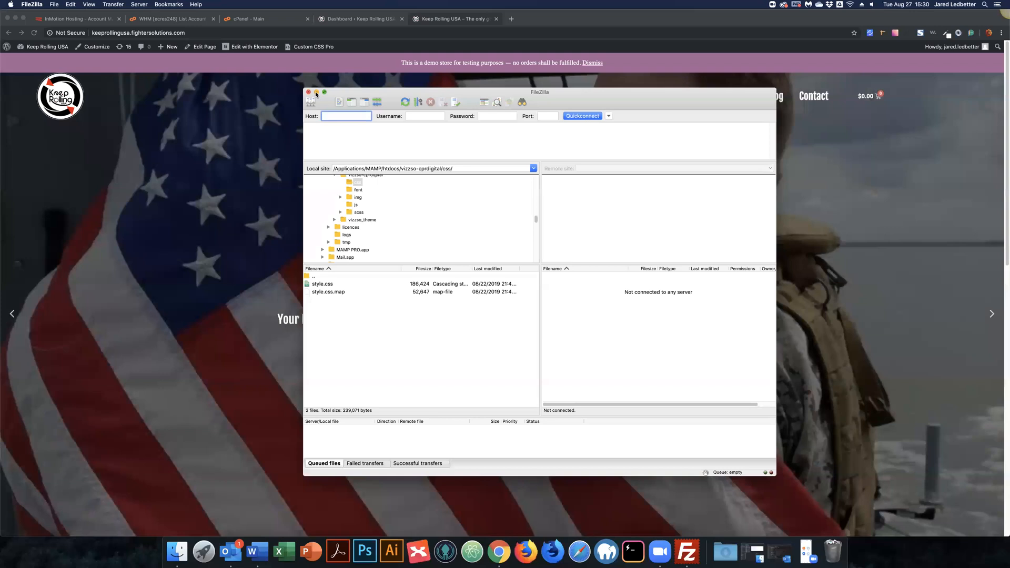
Step: Minimize FileZilla so only the Keep Rolling USA homepage in Chrome is visible
left_click(316, 93)
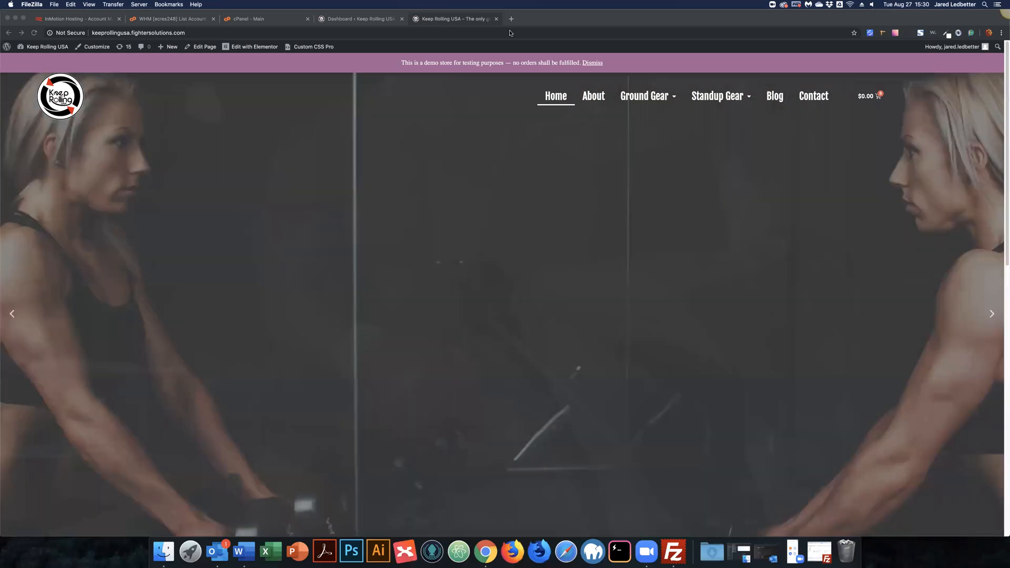
Step: Close the storefront tab, search plugins for 'duplicator' and install the Duplicator – WordPress Migration Plugin
left_click(496, 19)
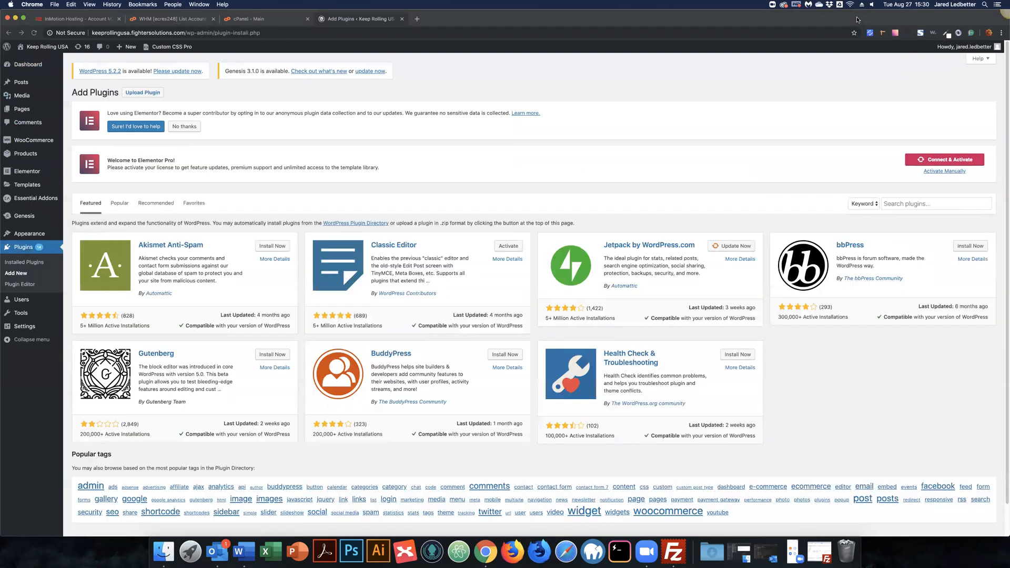
left_click(914, 205)
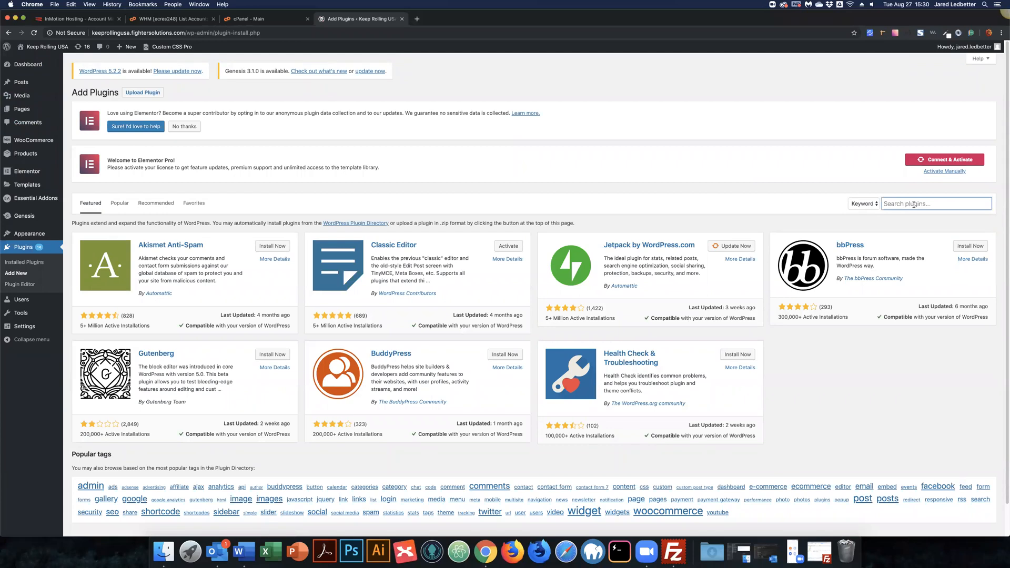
type("duplicator")
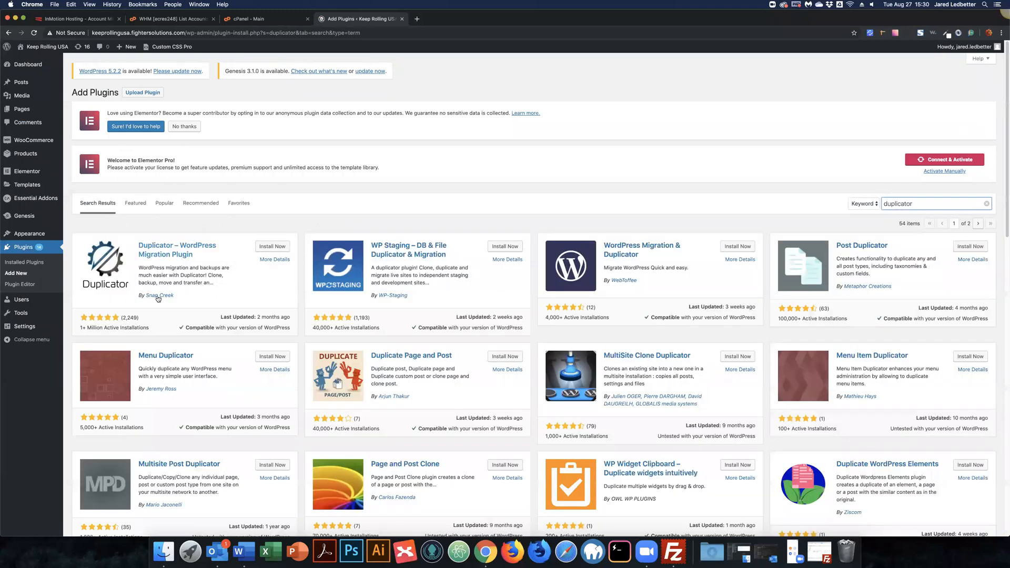
left_click(267, 248)
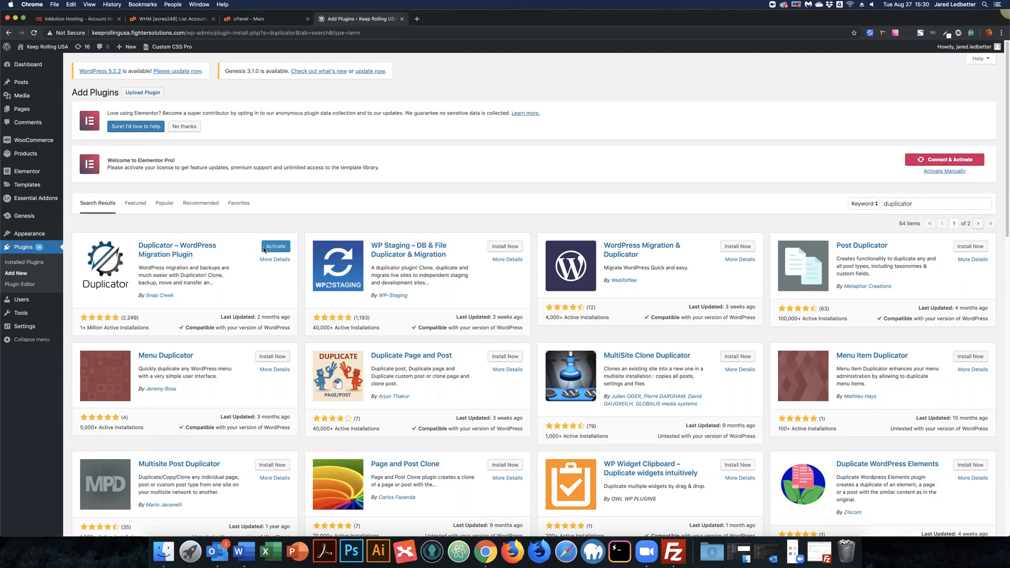
Step: Activate Duplicator and begin a new package, 20190827_keeprollingusa, at Step 1 setup
left_click(276, 247)
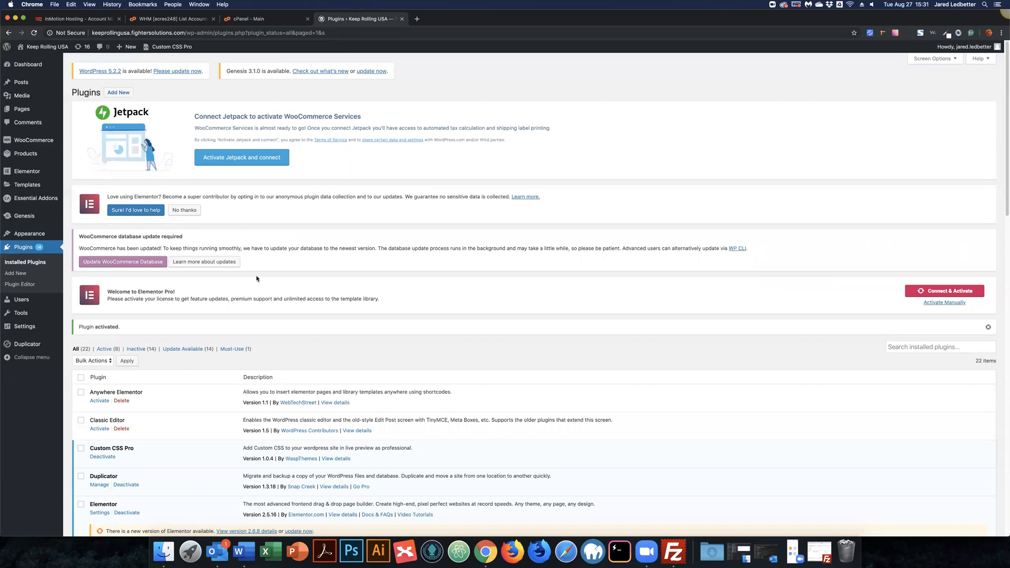
left_click(26, 344)
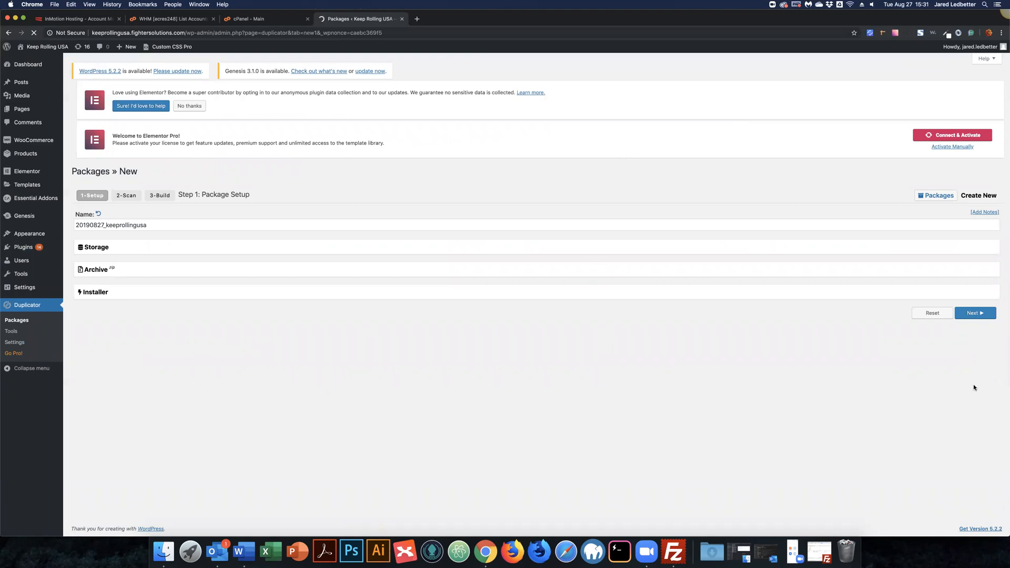
Step: Run Duplicator's scan: all checks Good except a Size Checks notice for 185.97MB of files
left_click(975, 320)
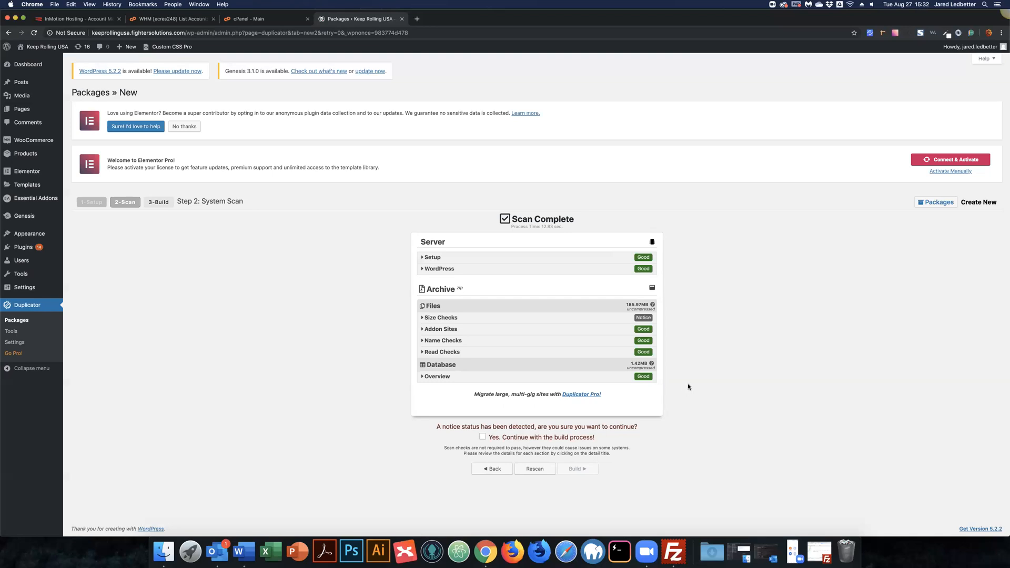
Step: Accept the size notice, start the package build, and switch to the cPanel home tab
left_click(483, 439)
left_click(573, 470)
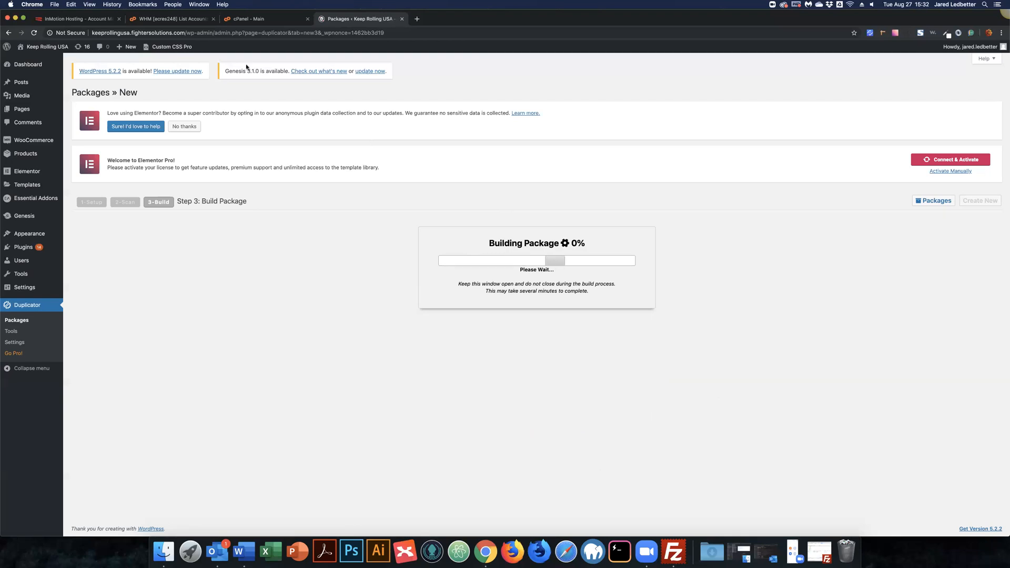
left_click(249, 19)
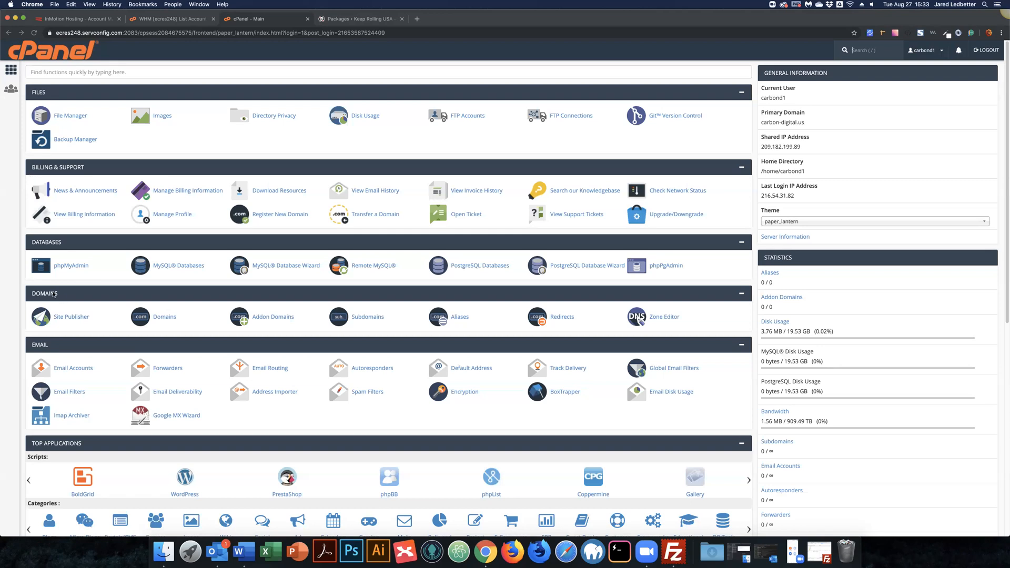
Step: Enter subdomain 'keeprolling' on carbon-digital.us and ready the keeprolling.carbon-digital.us document root for editing
left_click(372, 319)
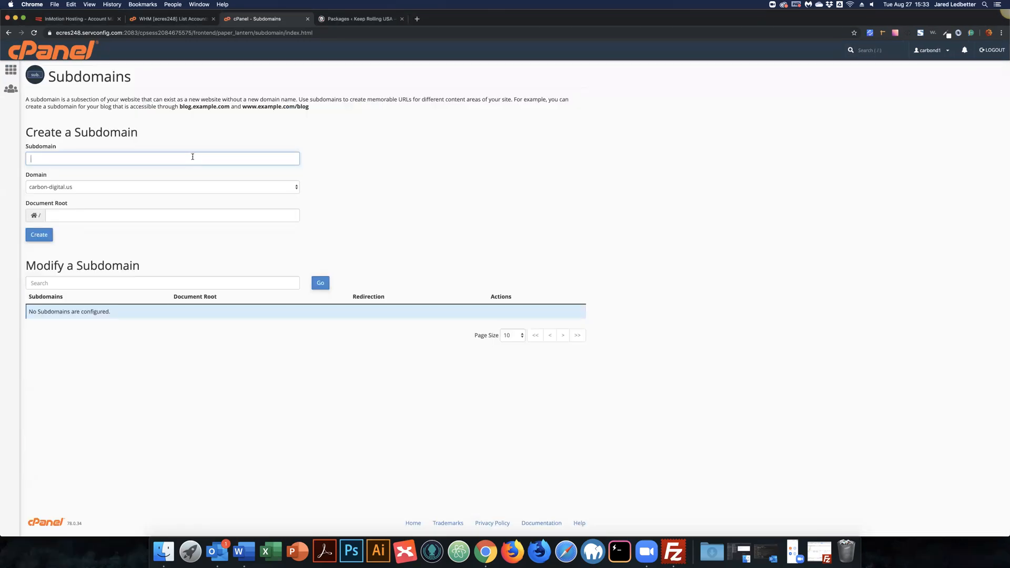
type("keeprolling")
key("Tab")
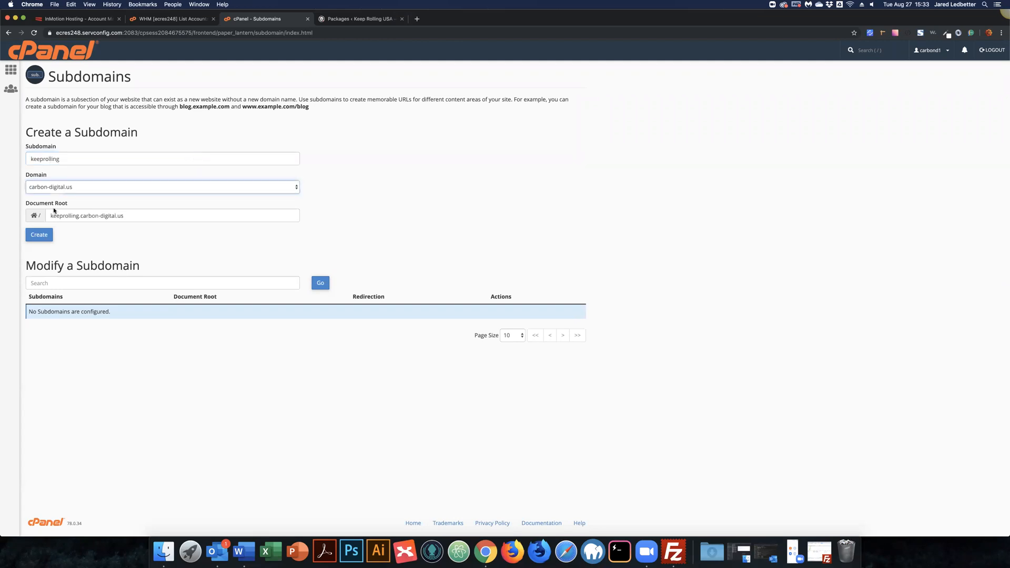
key("Tab")
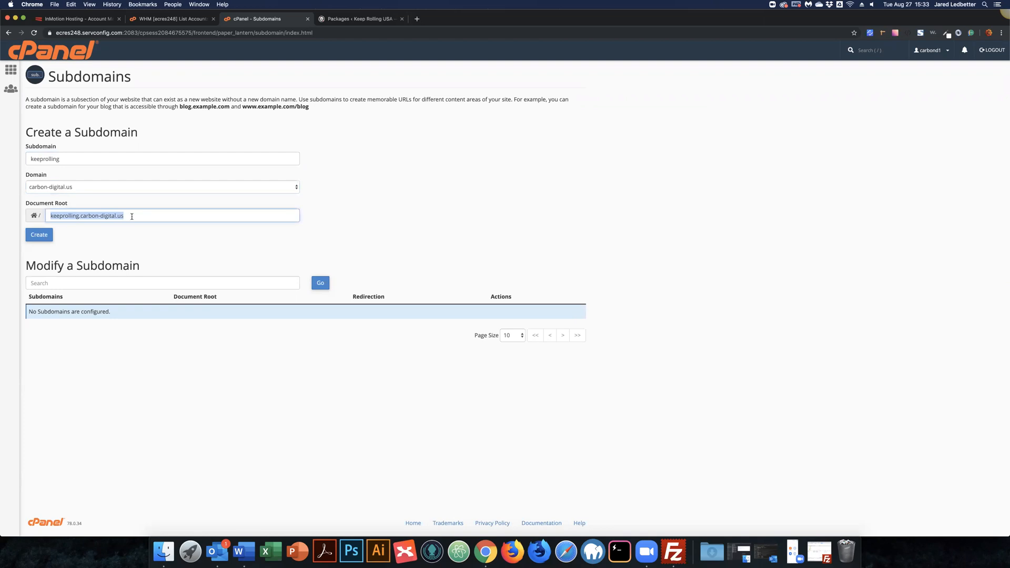
left_click(132, 216)
left_click_drag(81, 203, 54, 216)
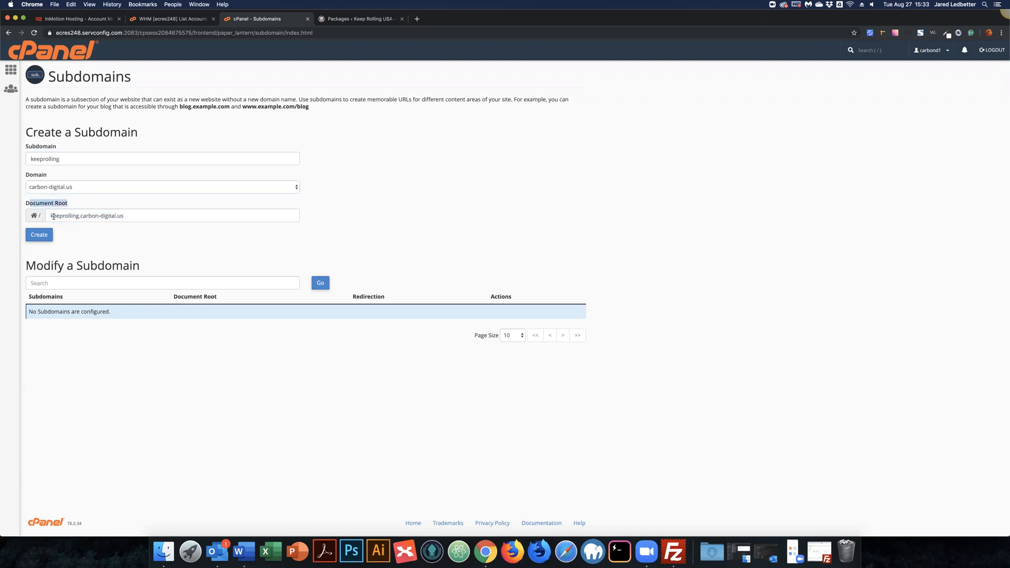
left_click(94, 222)
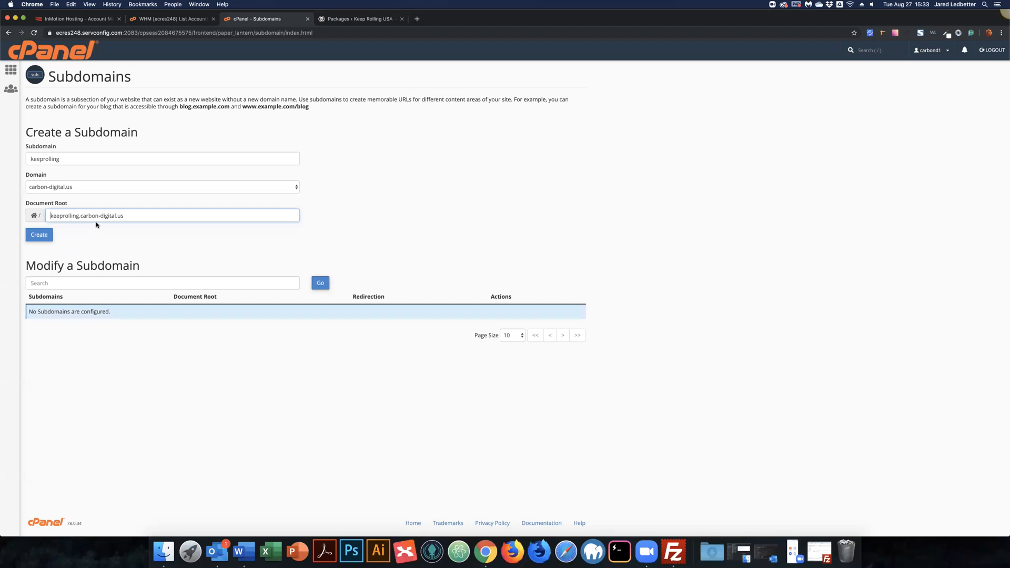
Step: Browse public_html in File Manager, then close the File Manager and extra cPanel tabs
left_click(390, 21)
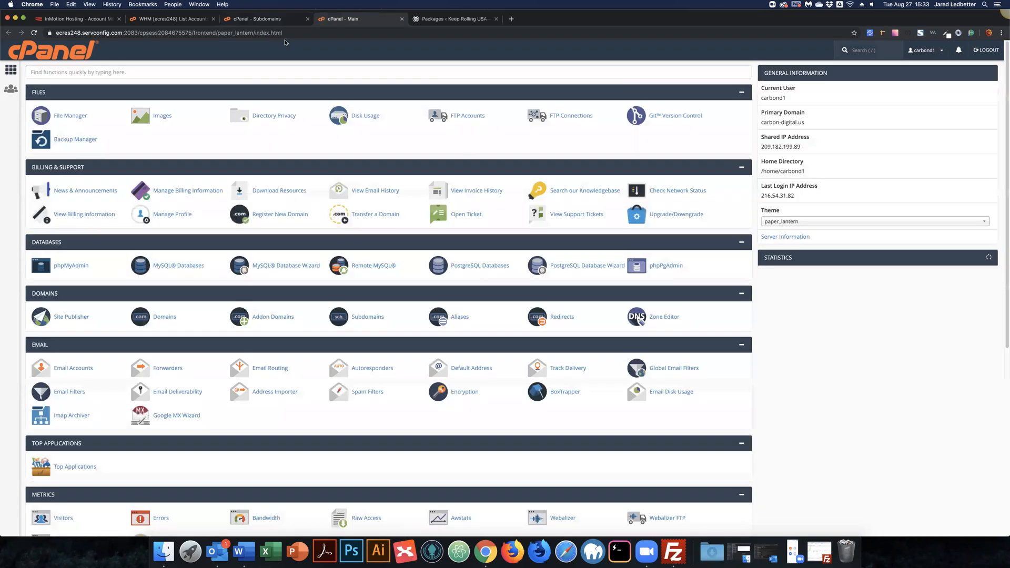
left_click(75, 117)
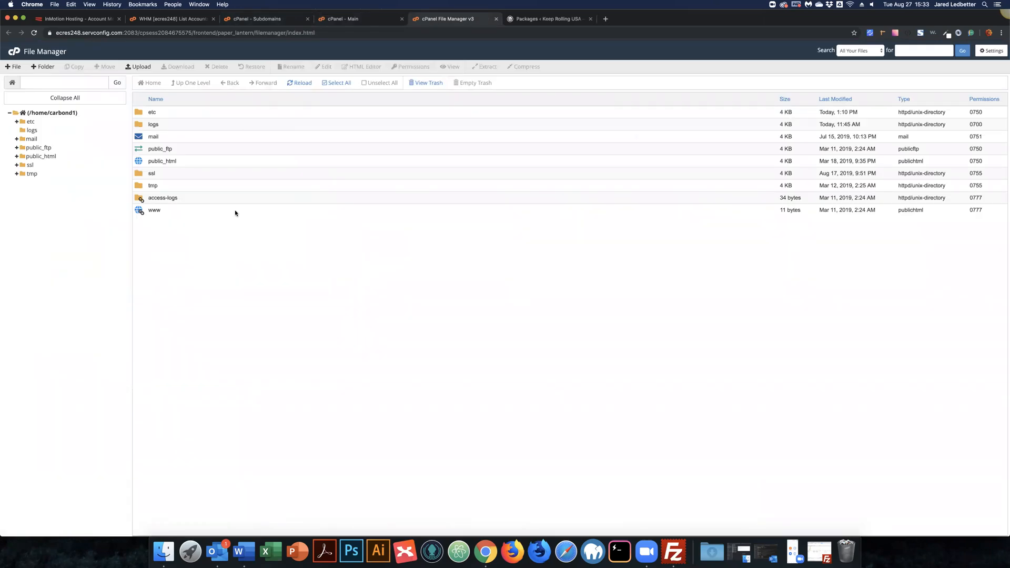
left_click(152, 163)
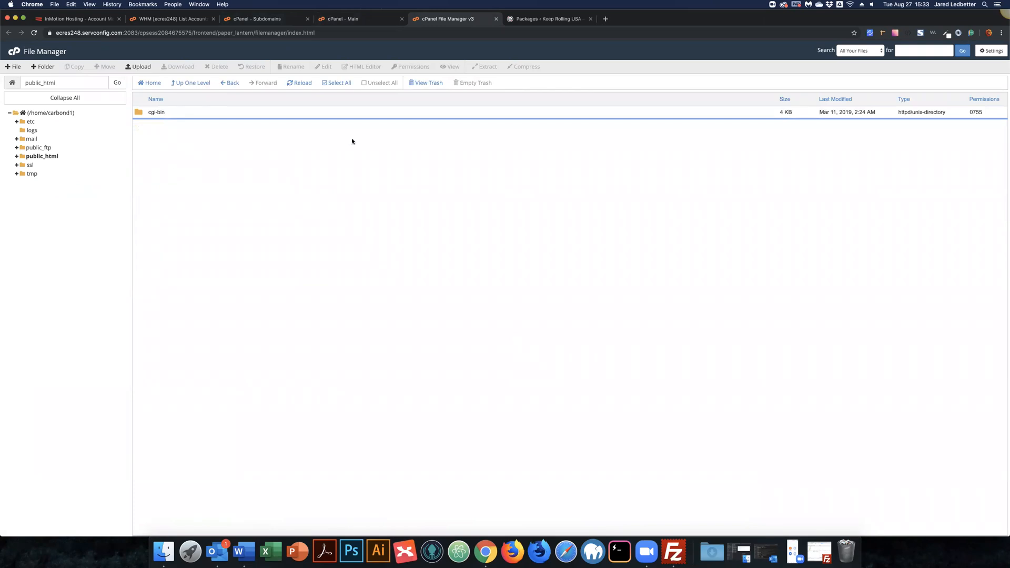
left_click(497, 22)
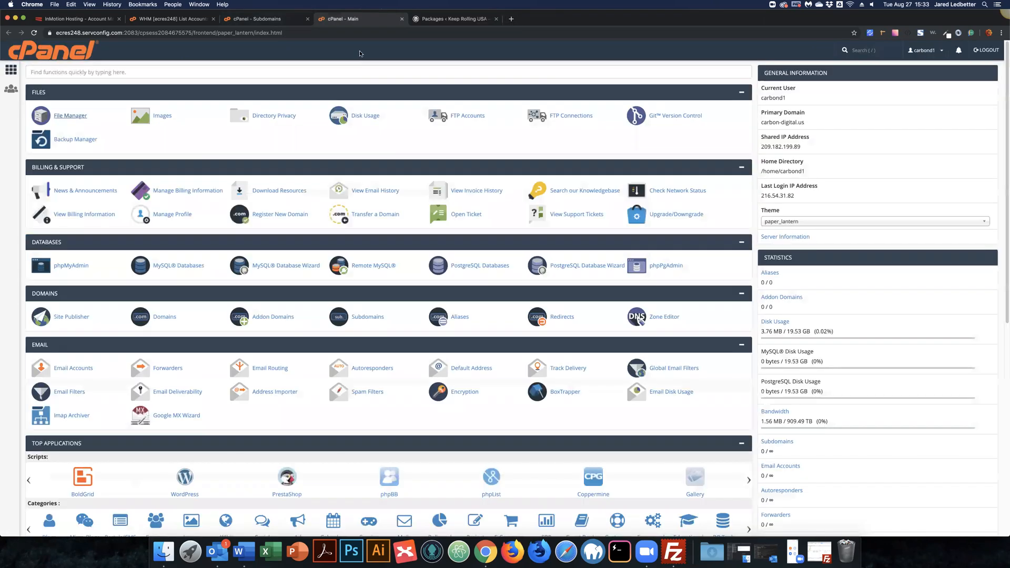
left_click(402, 20)
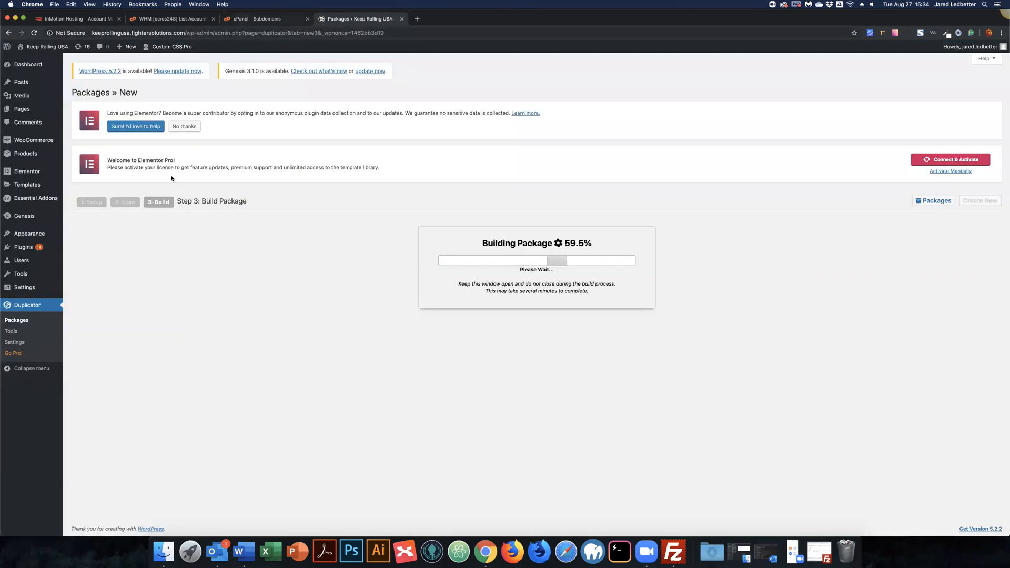
Step: Prefix the document root with '/public_html/' and create the keeprolling.carbon-digital.us subdomain
key("ctrl+shift+Tab")
left_click(149, 214)
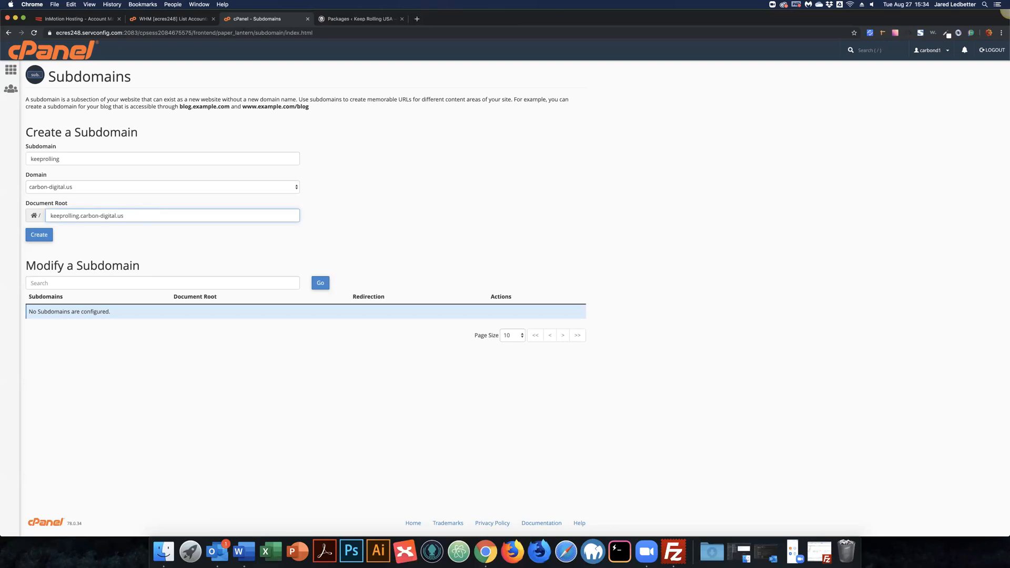
type("/public_html/")
left_click(49, 239)
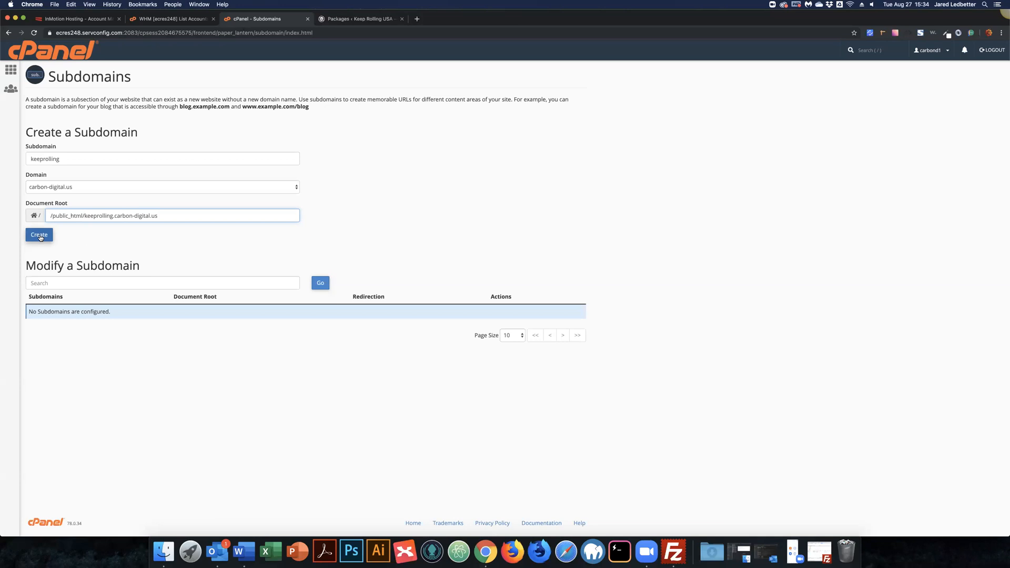
left_click(51, 237)
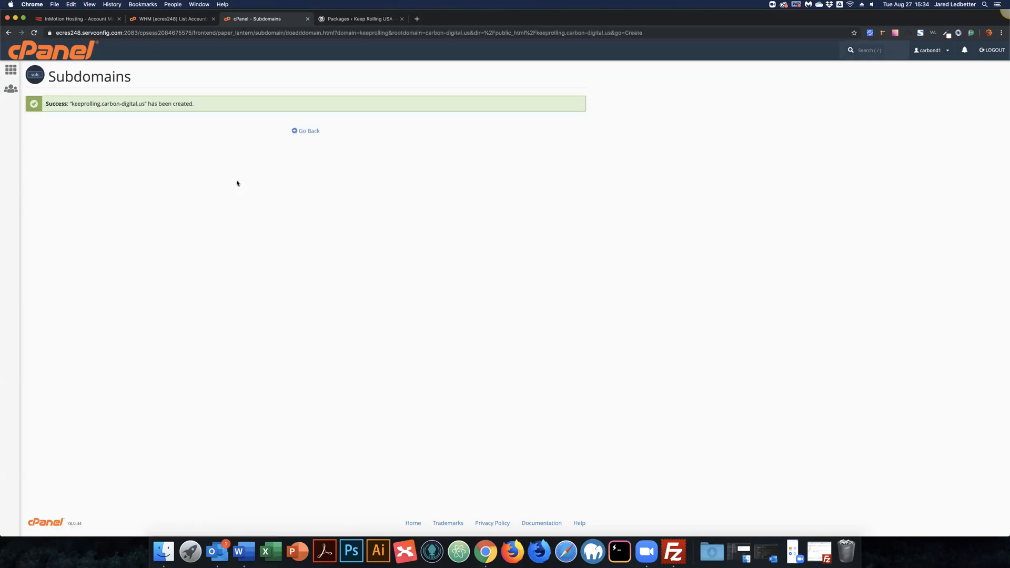
Step: Go to cPanel Home, check the build at 59.5%, then return to cPanel showing 1 subdomain
left_click(9, 70)
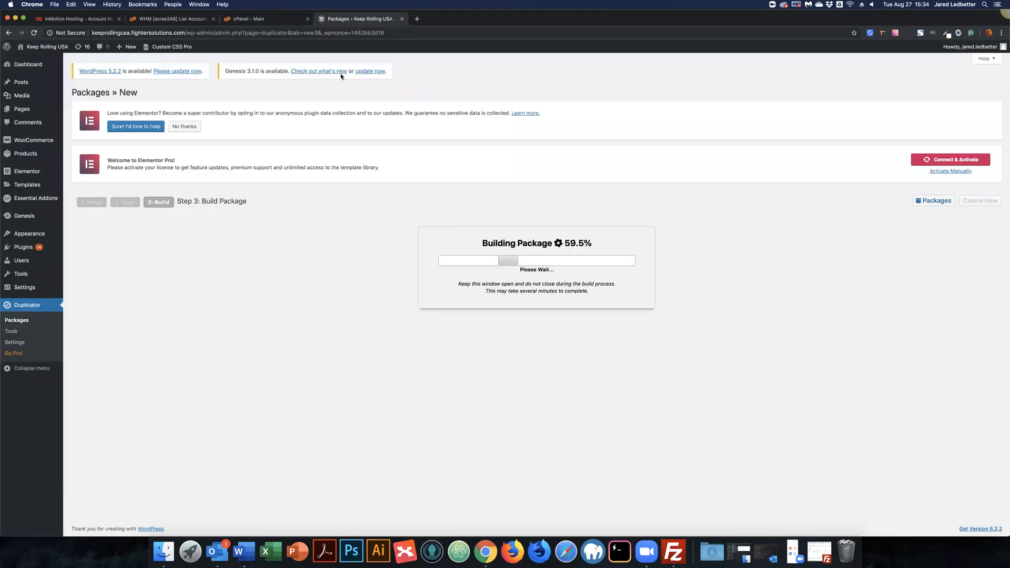
left_click(241, 19)
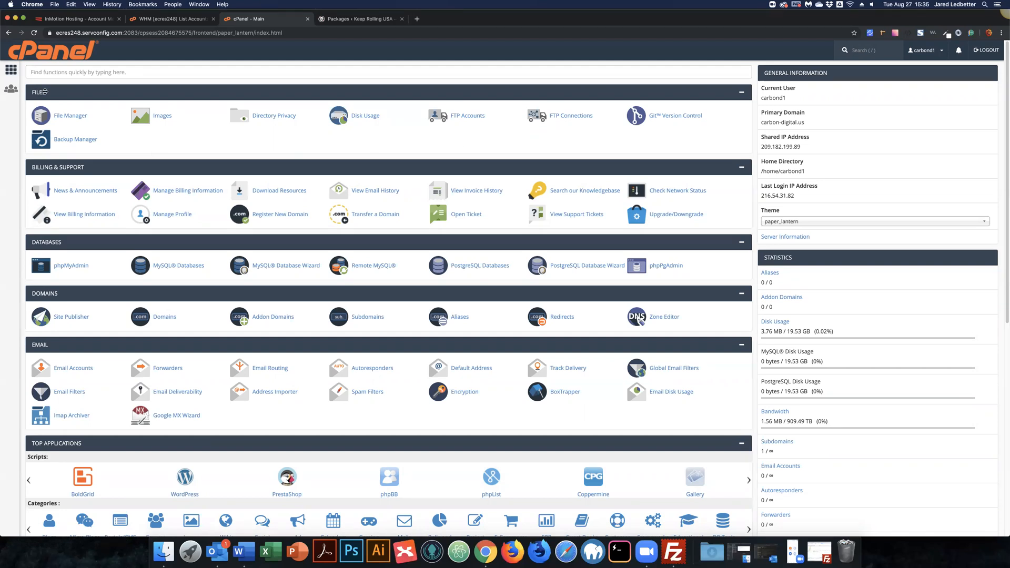
Step: Go to FTP Accounts and keep carbon-digital.us as the new account's domain
left_click(476, 117)
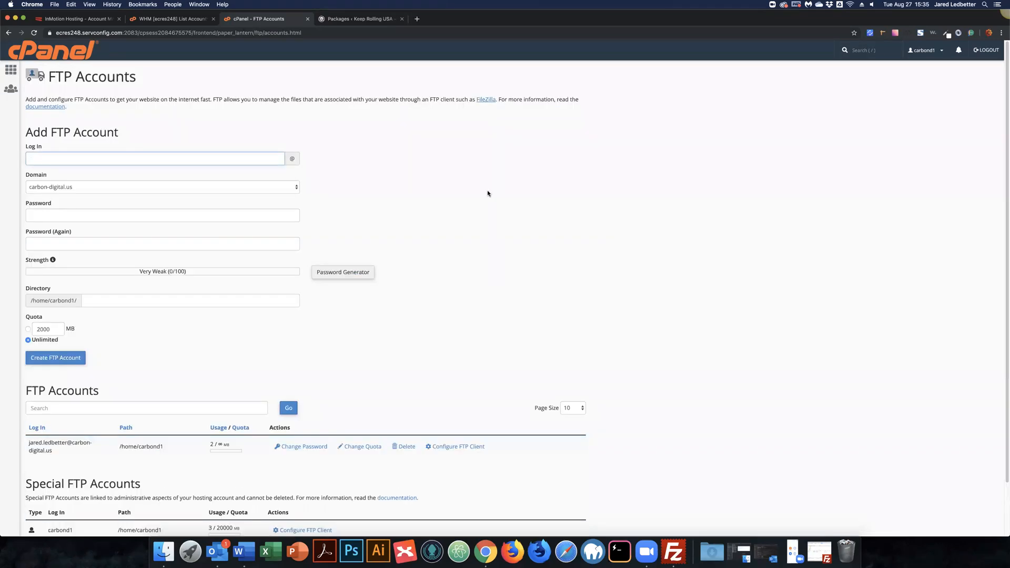
scroll(486, 194, "down", 3)
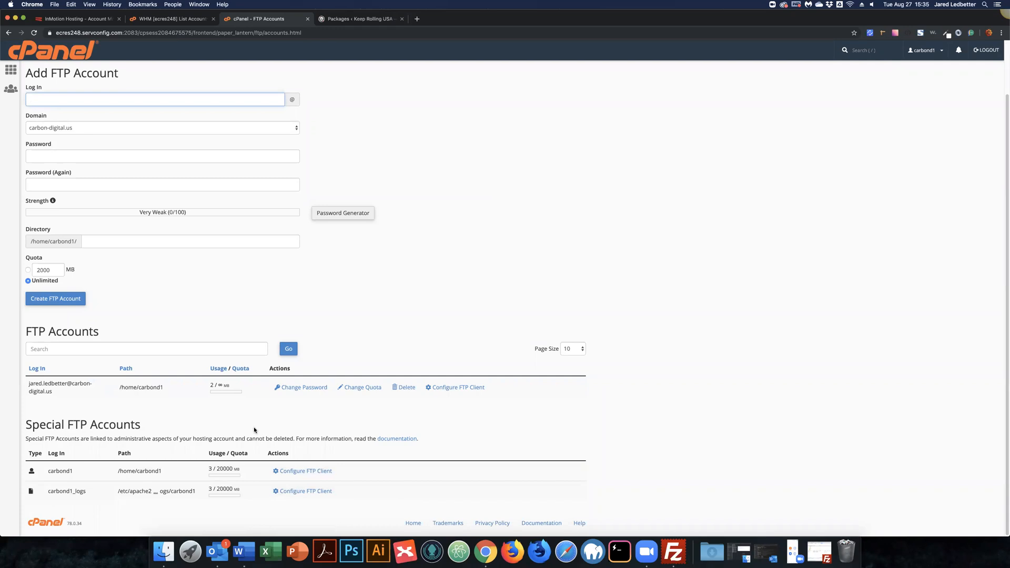
scroll(382, 352, "up", 3)
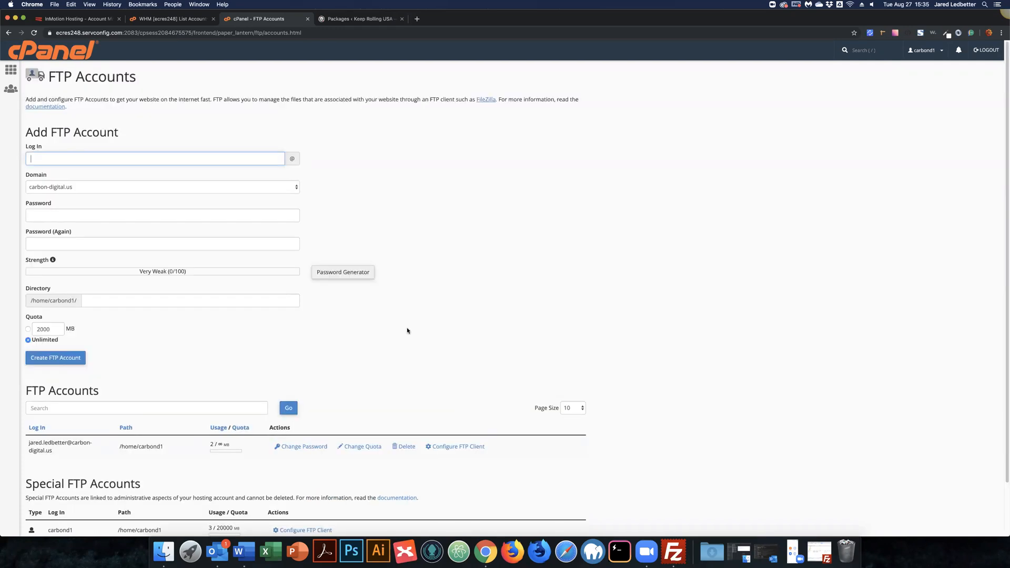
left_click(297, 187)
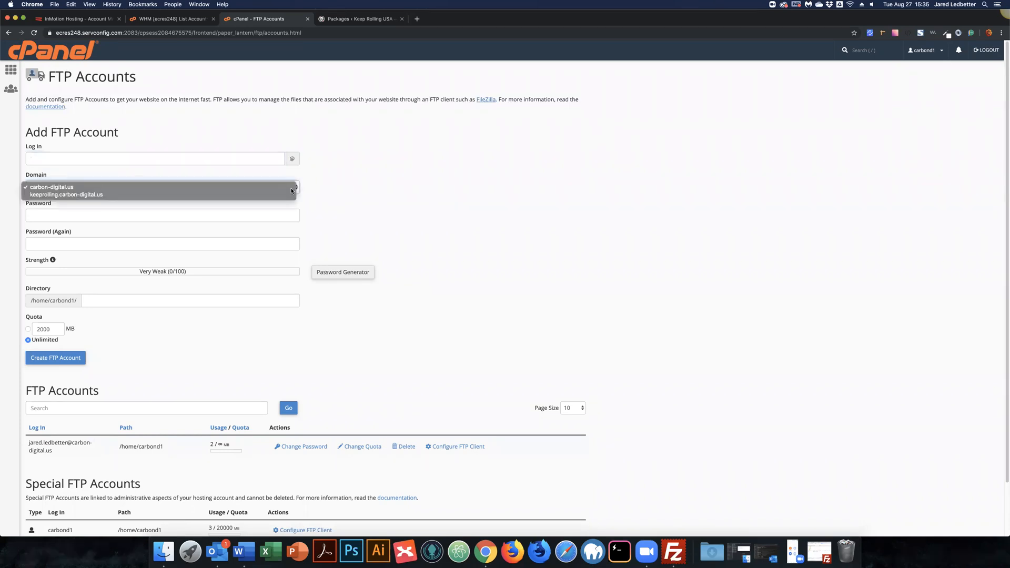
left_click(343, 188)
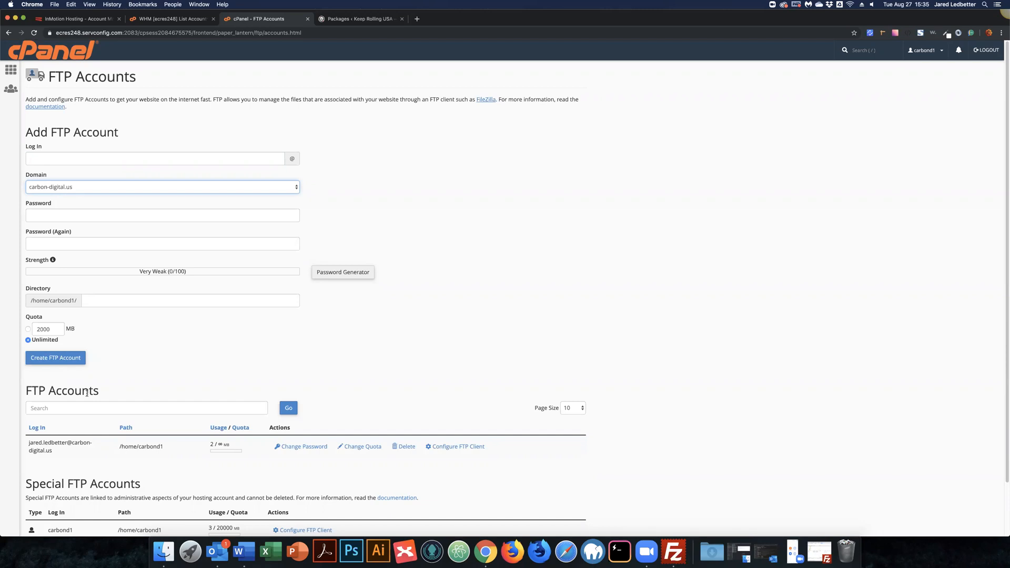
triple_click(28, 447)
key("super+c")
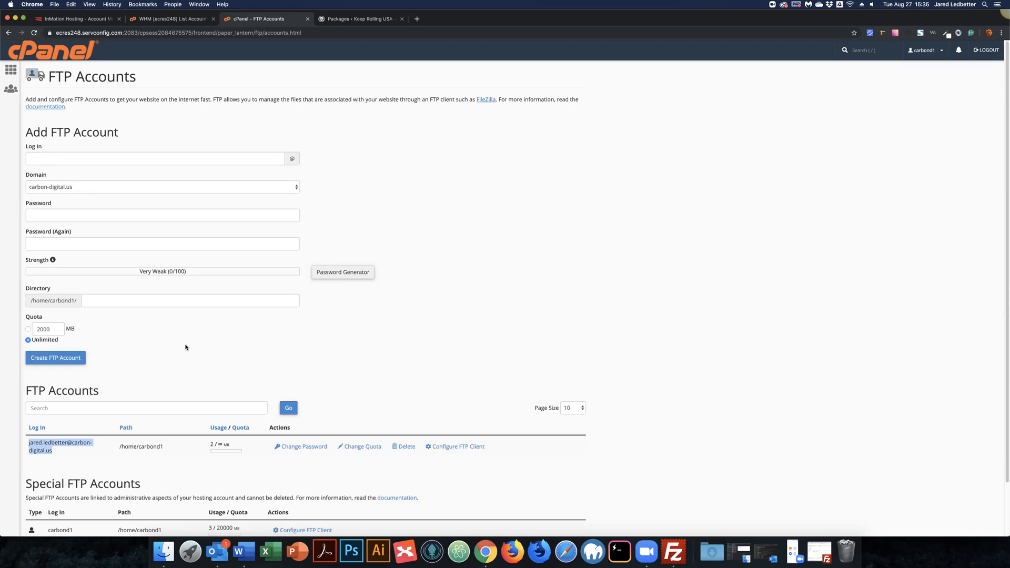
Step: Enter the new FTP login and a short password in both password fields
left_click(118, 158)
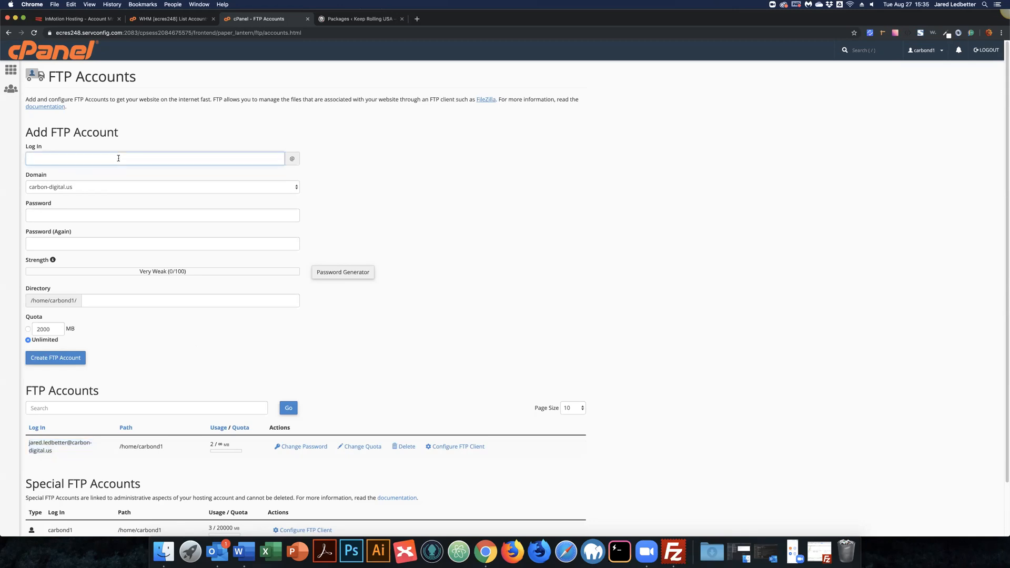
type("jared")
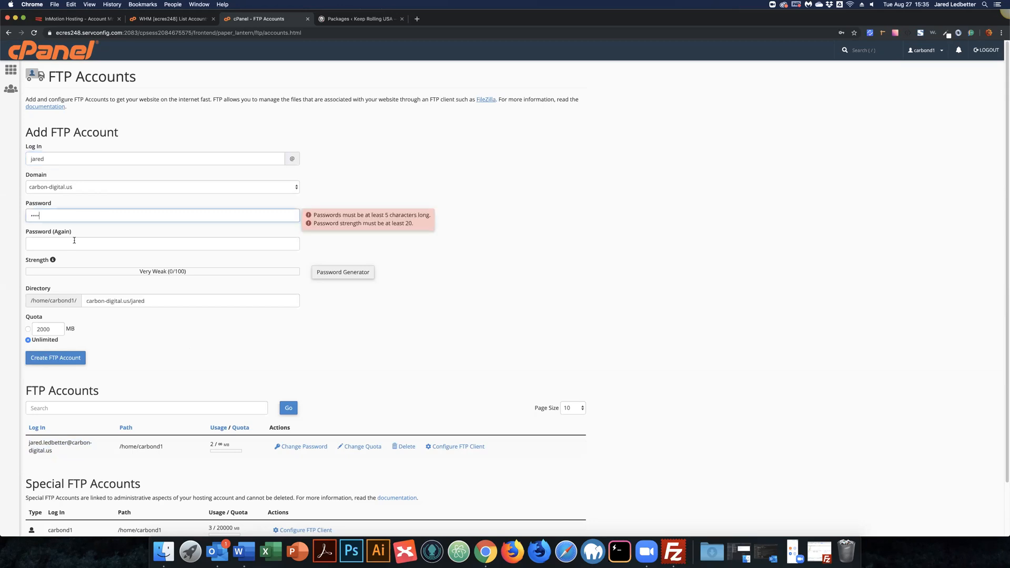
left_click(74, 241)
type("••••")
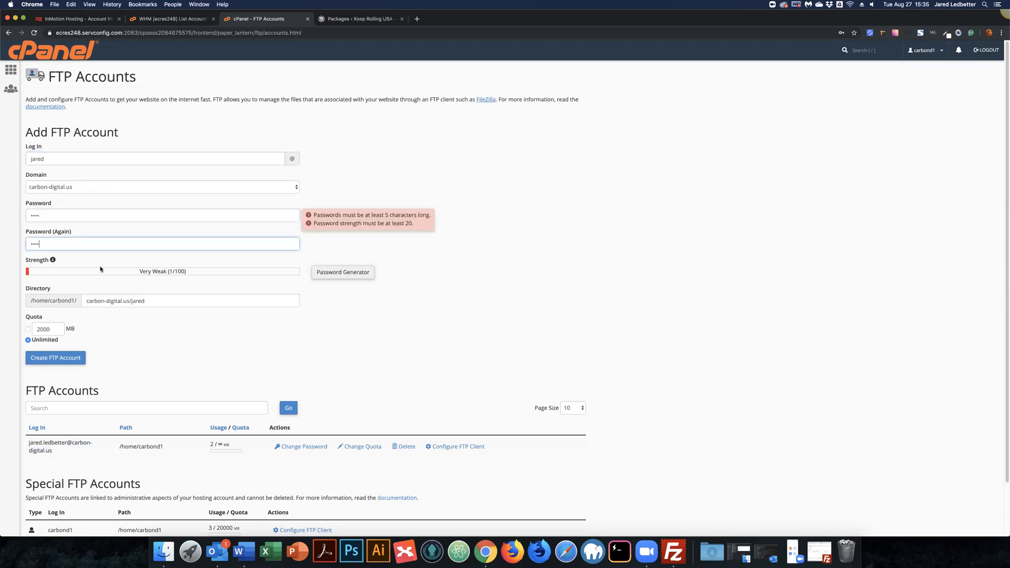
double_click(55, 290)
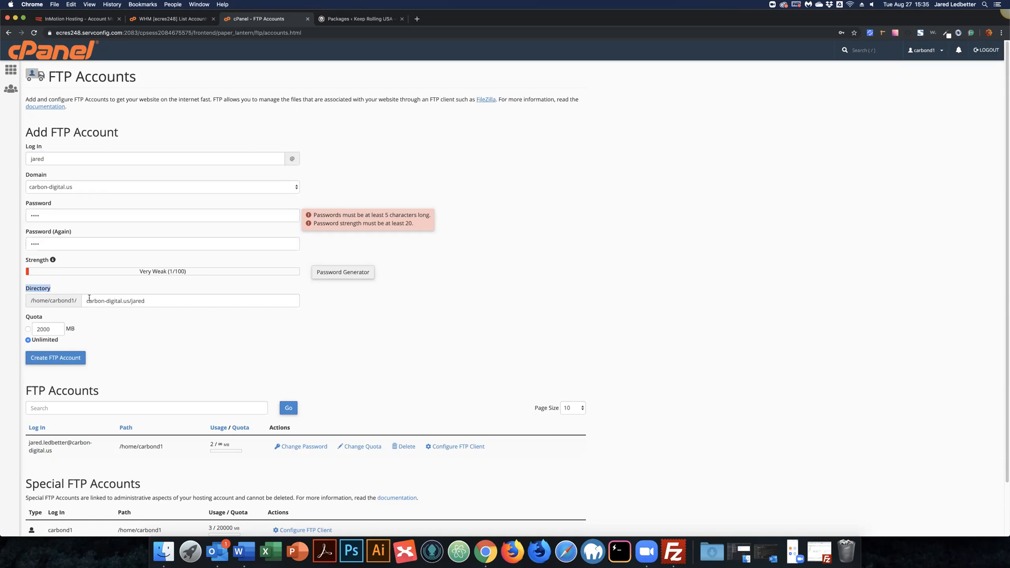
Step: Clear the new FTP account's Directory path completely
left_click(144, 301)
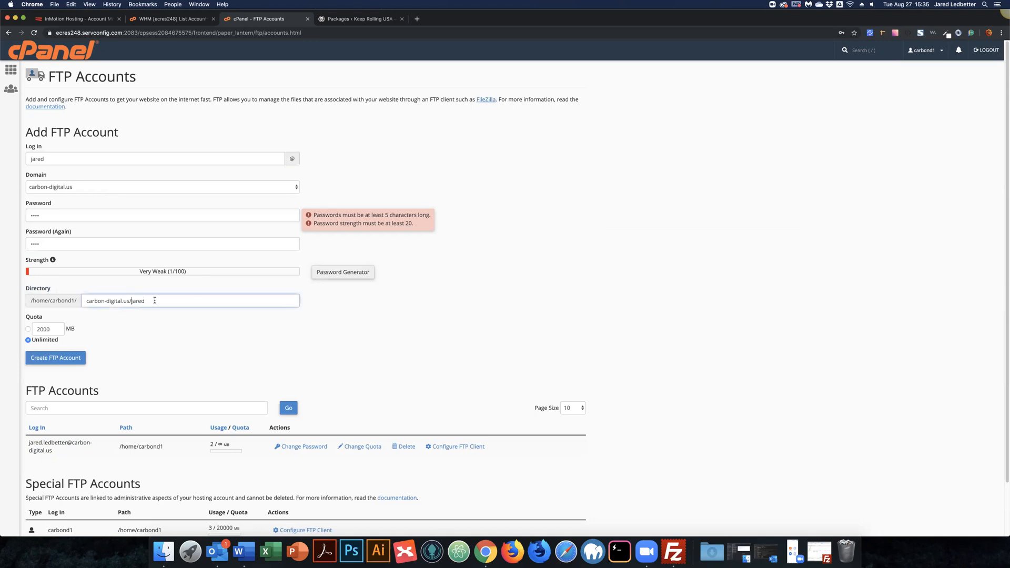
double_click(155, 301)
left_click_drag(135, 301, 130, 301)
triple_click(129, 301)
left_click(107, 301)
left_click(152, 301)
key("alt+shift+Left")
key("BackSpace")
left_click(169, 326)
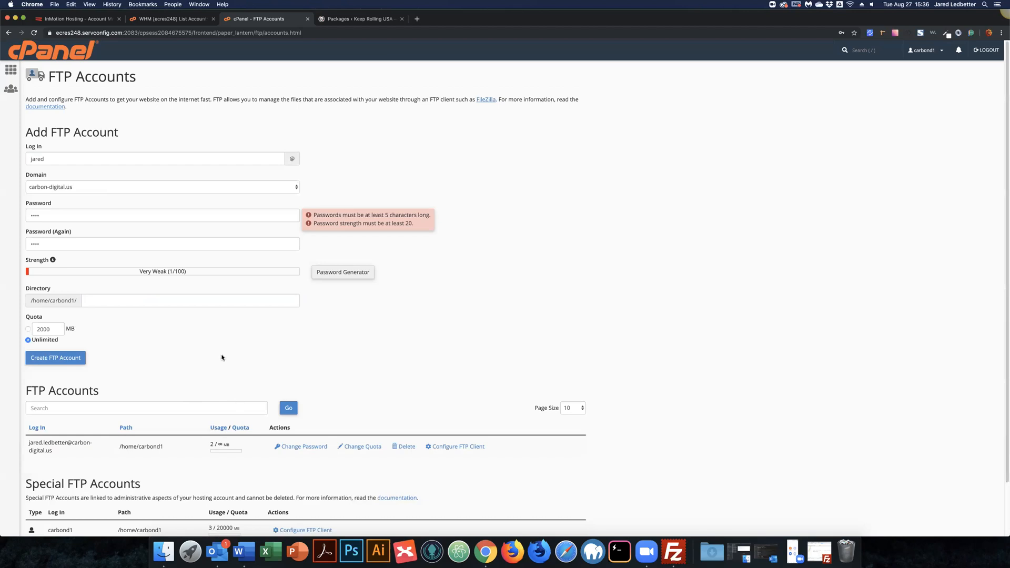
Step: Highlight the existing FTP account's login and path, then minimize the browser
left_click_drag(24, 438, 244, 460)
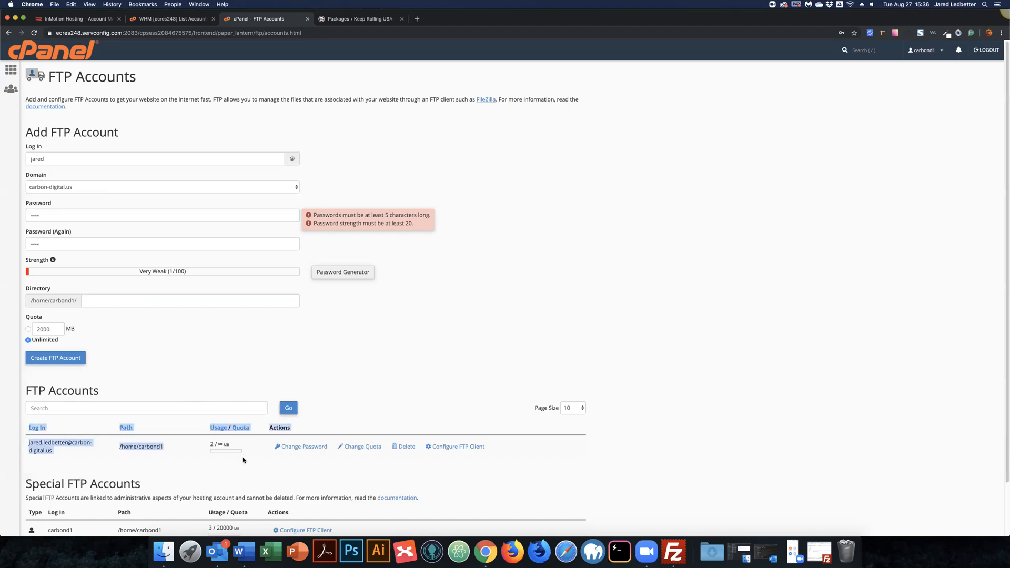
left_click(197, 46)
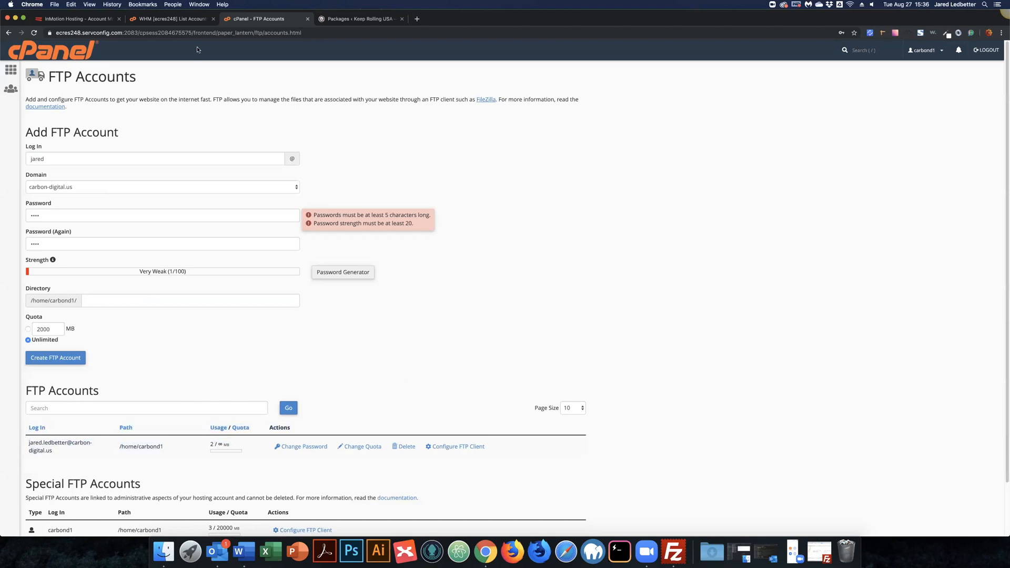
left_click(14, 19)
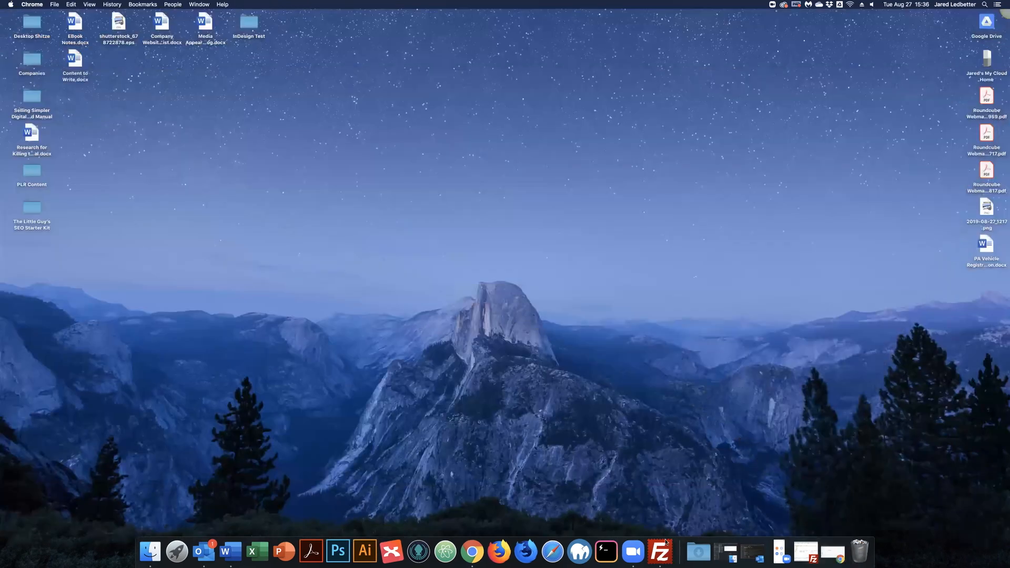
Step: In FileZilla's Site Manager, add a site under Carbon Digital named Carbon-Digital.us Playground
left_click(666, 543)
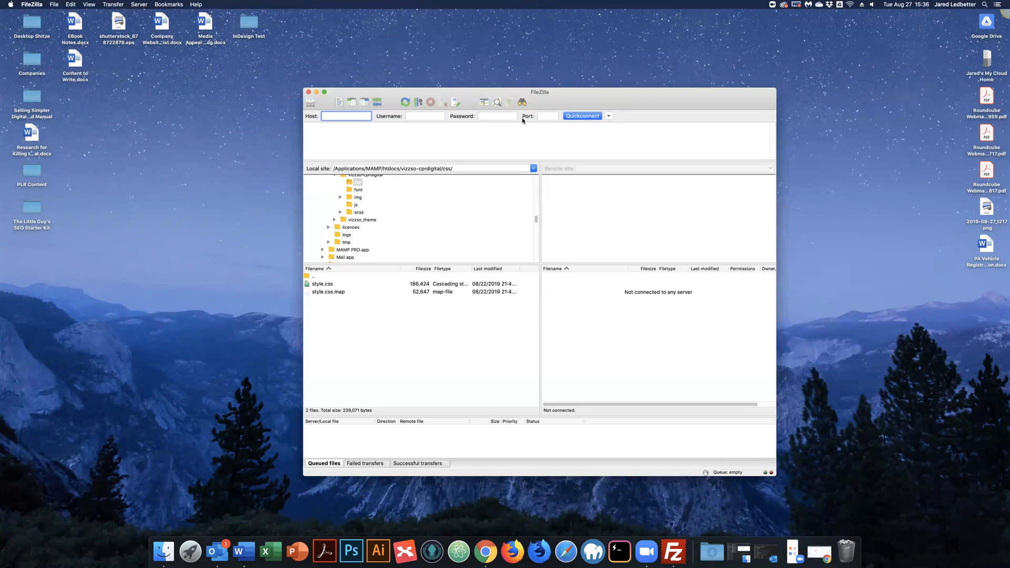
left_click_drag(509, 93, 450, 90)
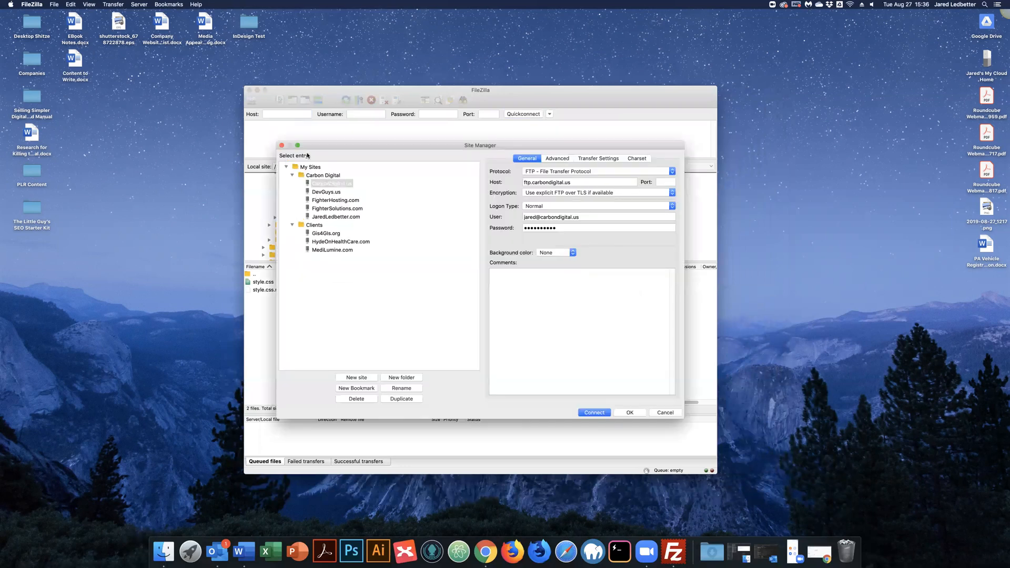
left_click(323, 176)
left_click(361, 377)
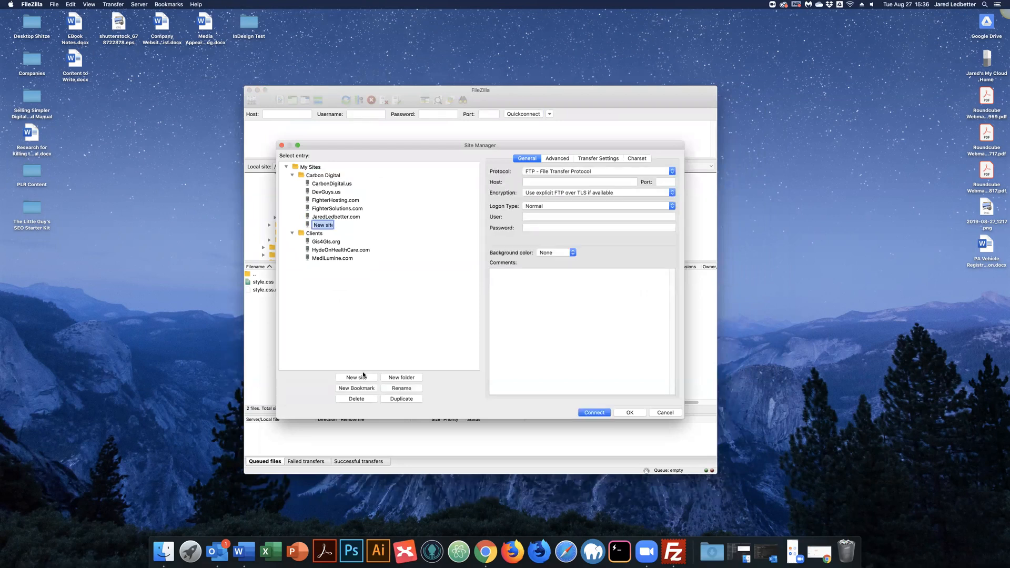
type("Carbon-Digital.ul Playground.us")
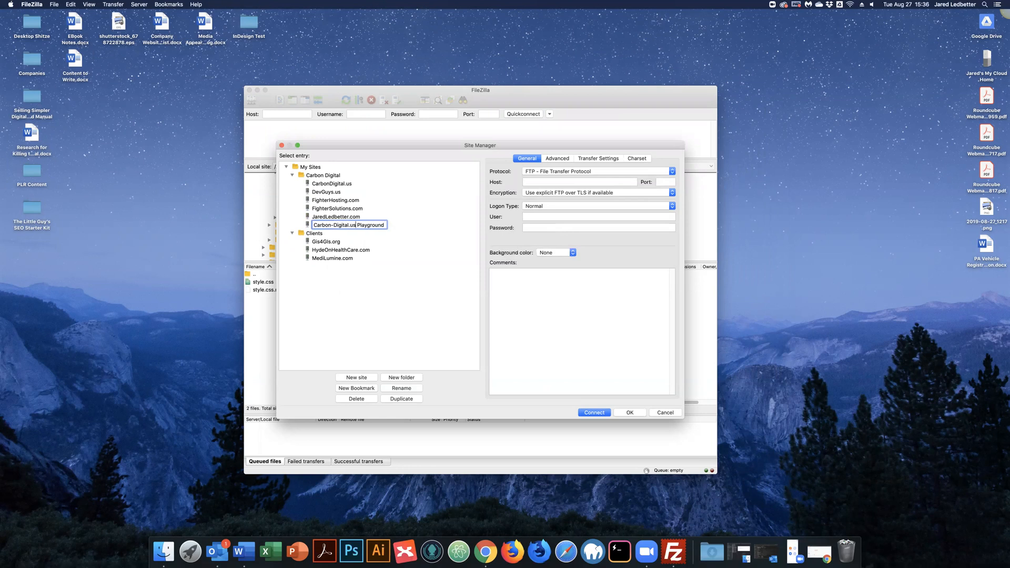
key("Return")
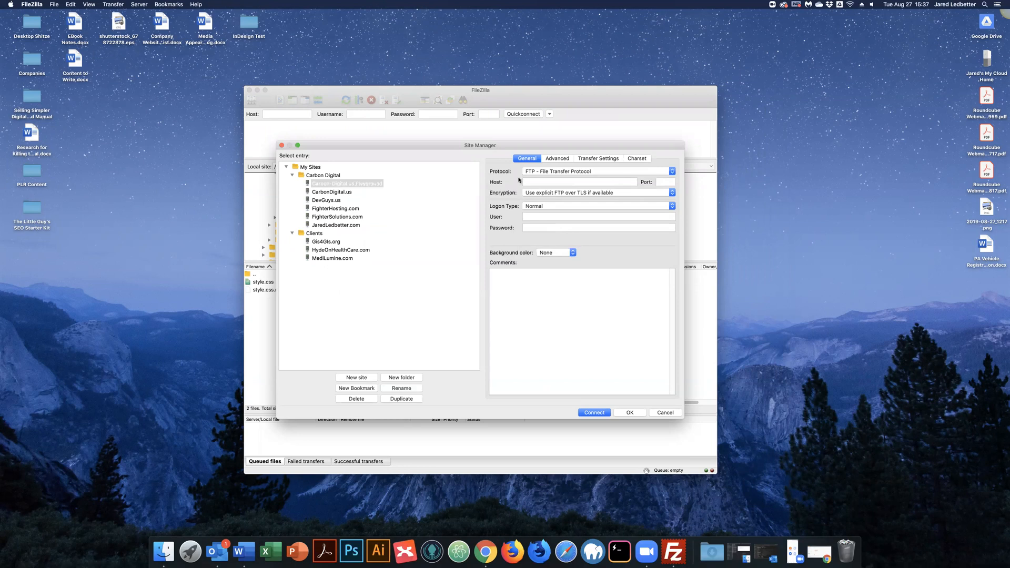
Step: Paste the FTP account username into the new site's User field
left_click(532, 216)
key("super+v")
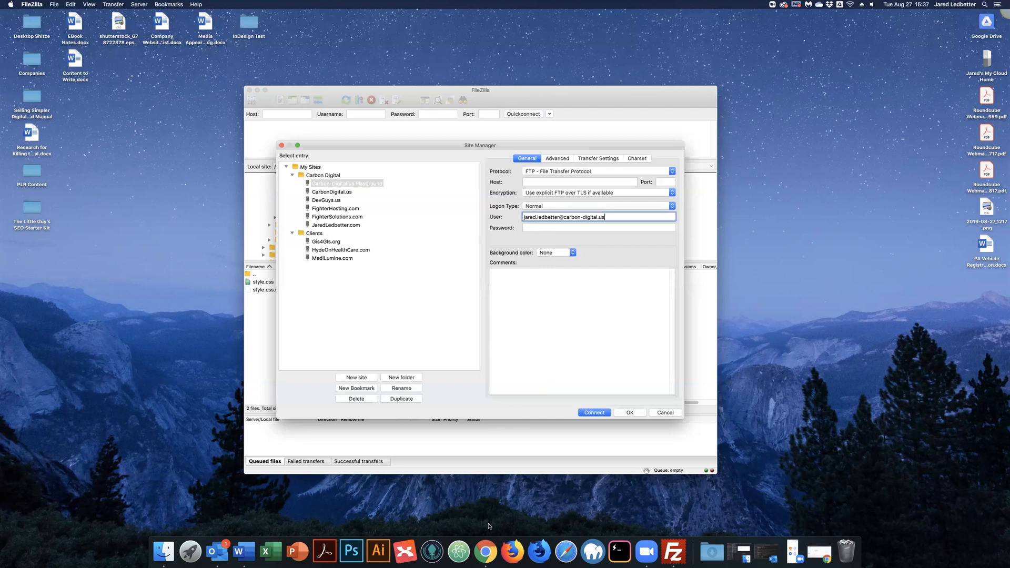
left_click(487, 554)
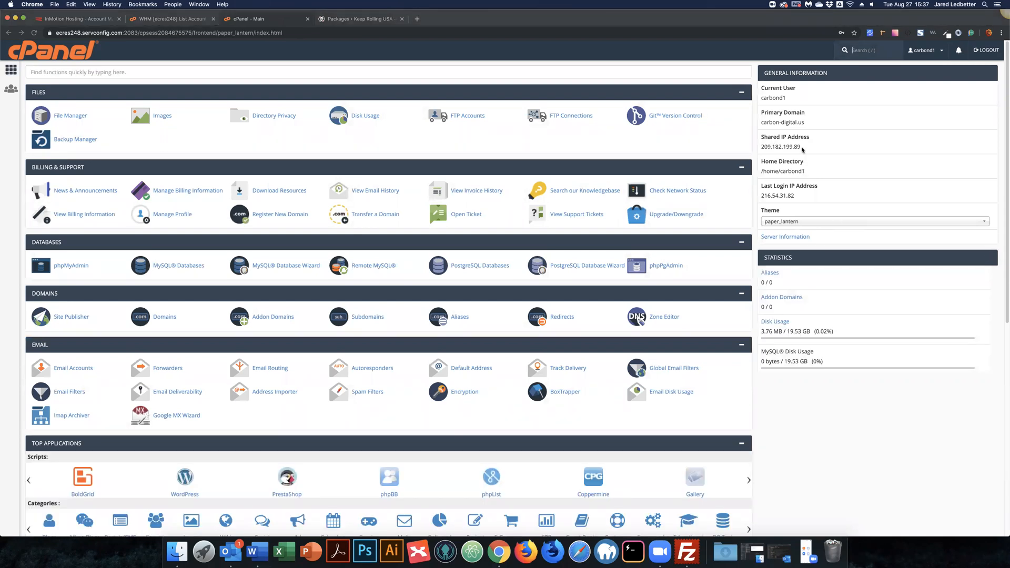
Step: Paste shared IP 209.182.199.89 as the site's host, add the password, and connect
double_click(762, 148)
key("super+c")
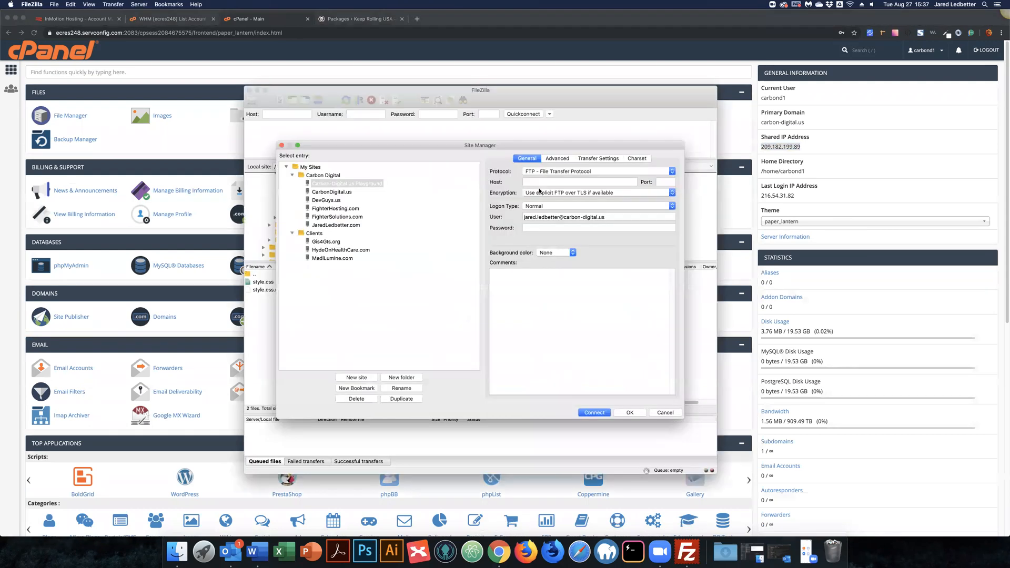
left_click(541, 183)
key("super+v")
key("Tab")
left_click(588, 219)
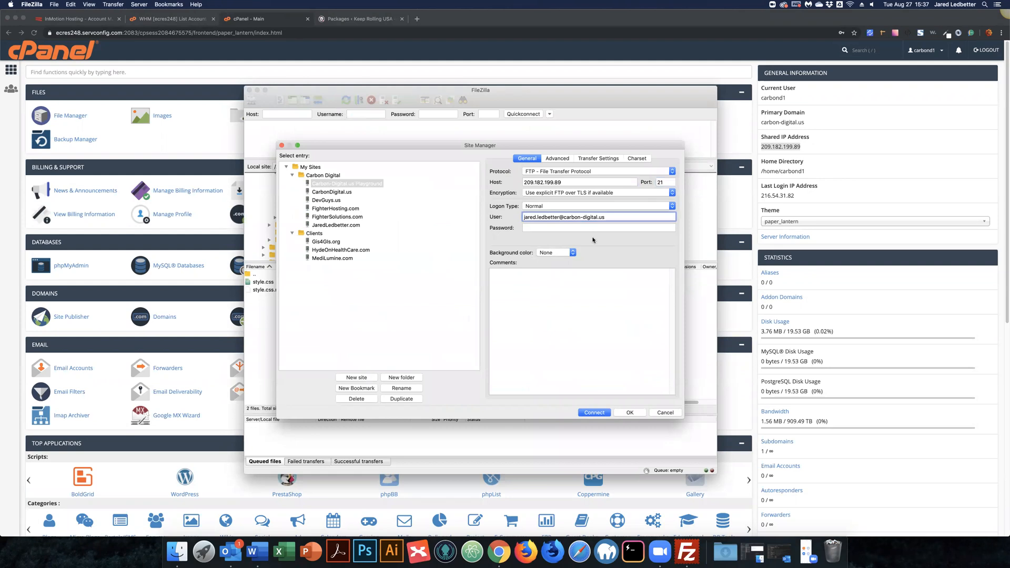
left_click(540, 227)
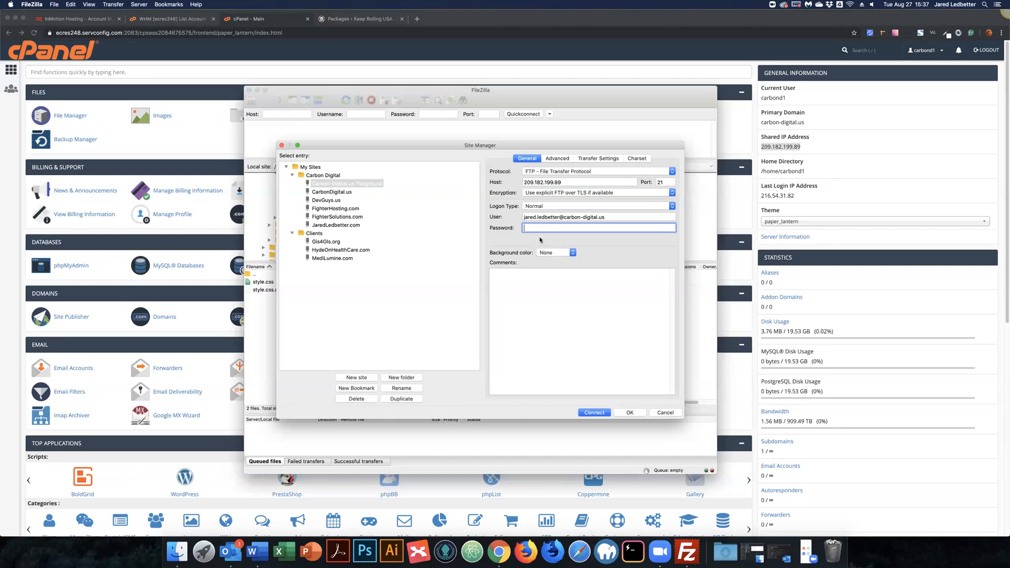
left_click(825, 235)
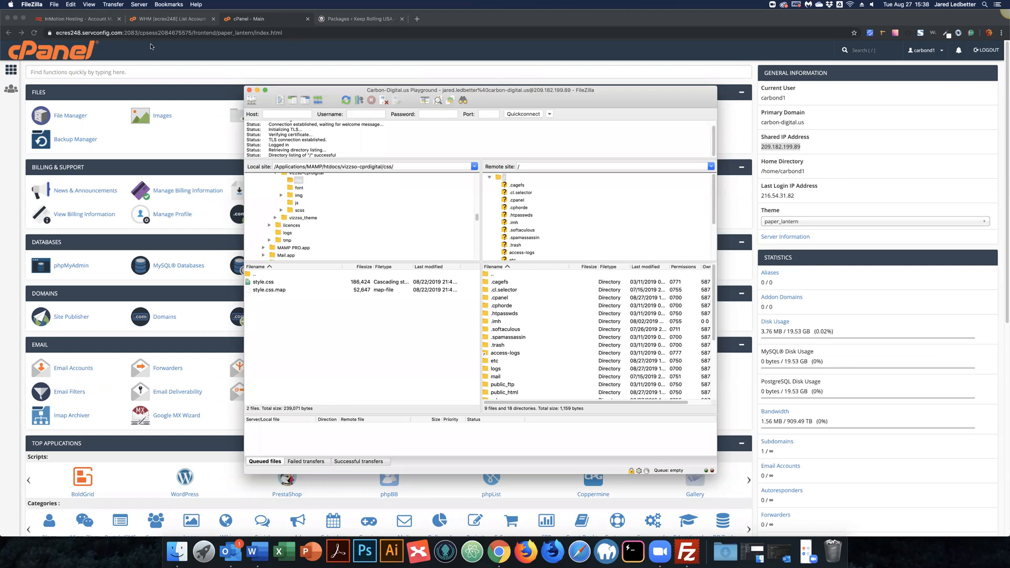
Step: Scroll through the server's home folder listing in FileZilla, then minimize FileZilla
left_click(488, 92)
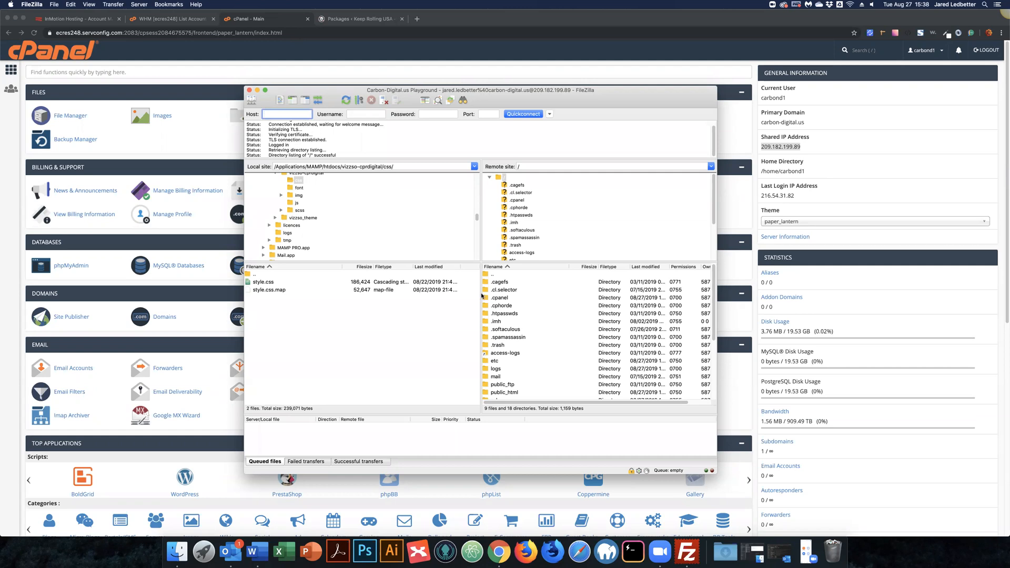
scroll(540, 298, "down", 3)
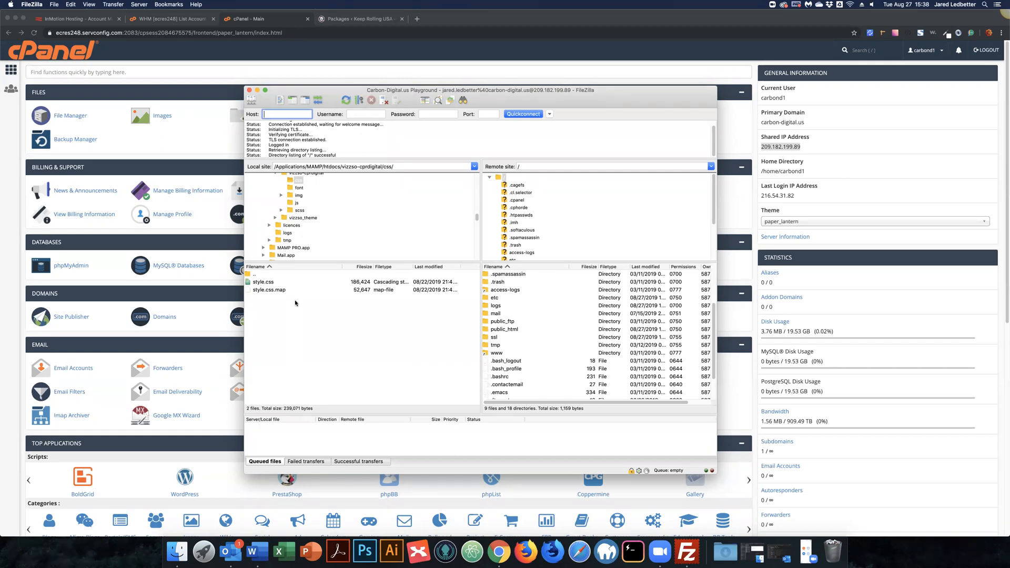
left_click(258, 90)
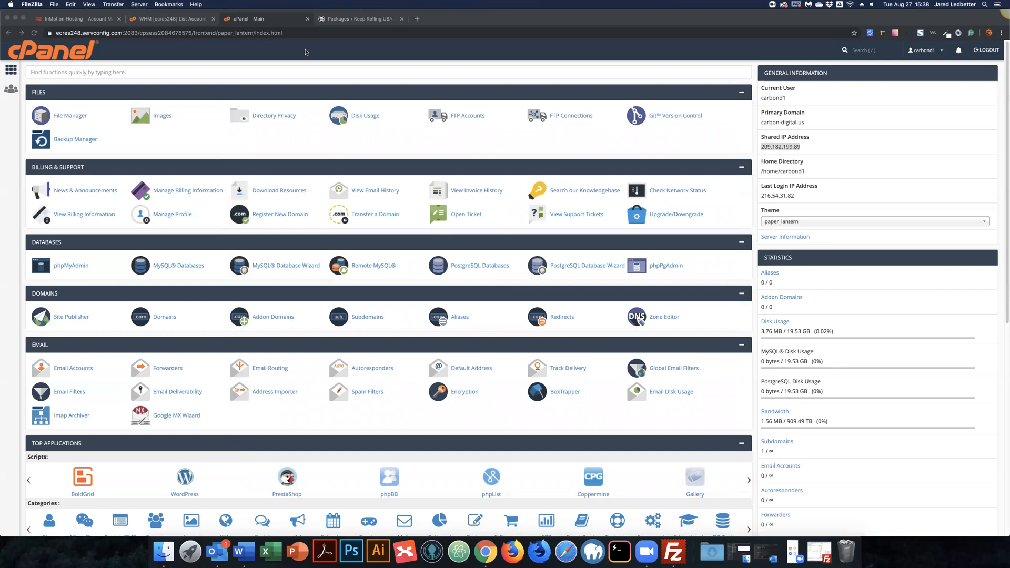
Step: Close the WHM account list tab in Chrome
left_click(128, 28)
left_click(95, 20)
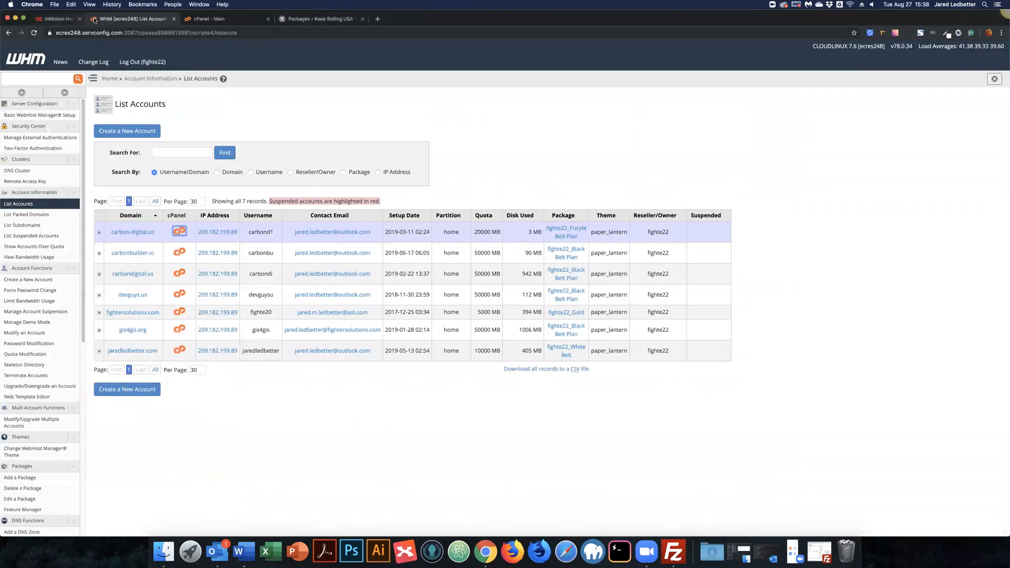
key("super+w")
key("super+w")
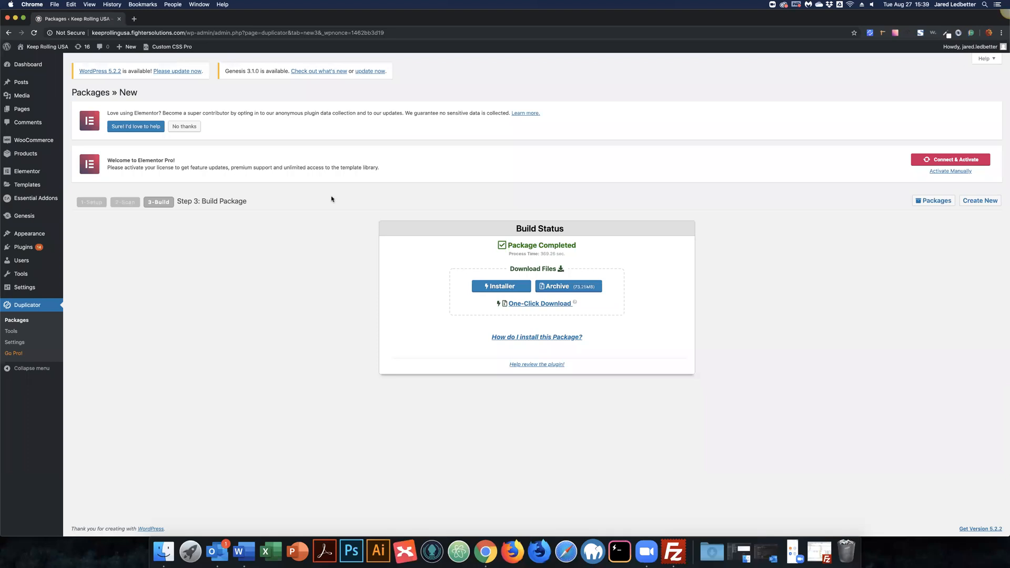
Step: Download the Duplicator package's installer and archive files, then minimize Chrome
left_click(498, 286)
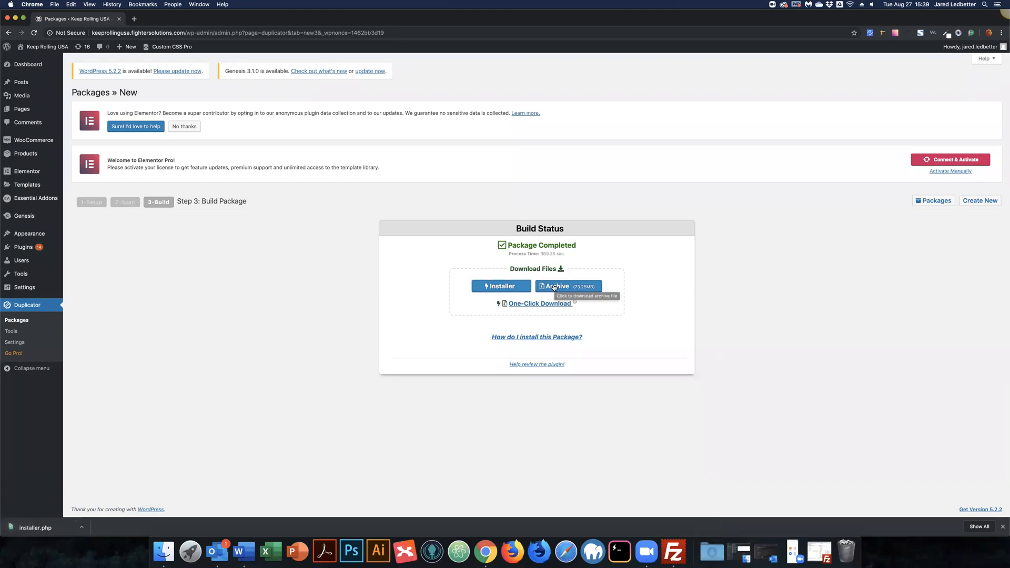
left_click(554, 287)
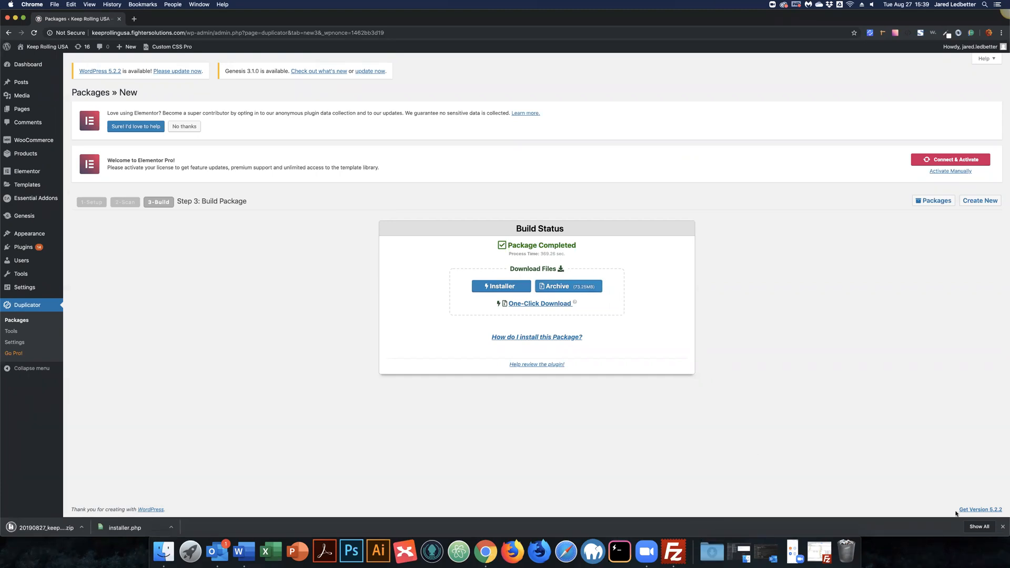
left_click(1003, 527)
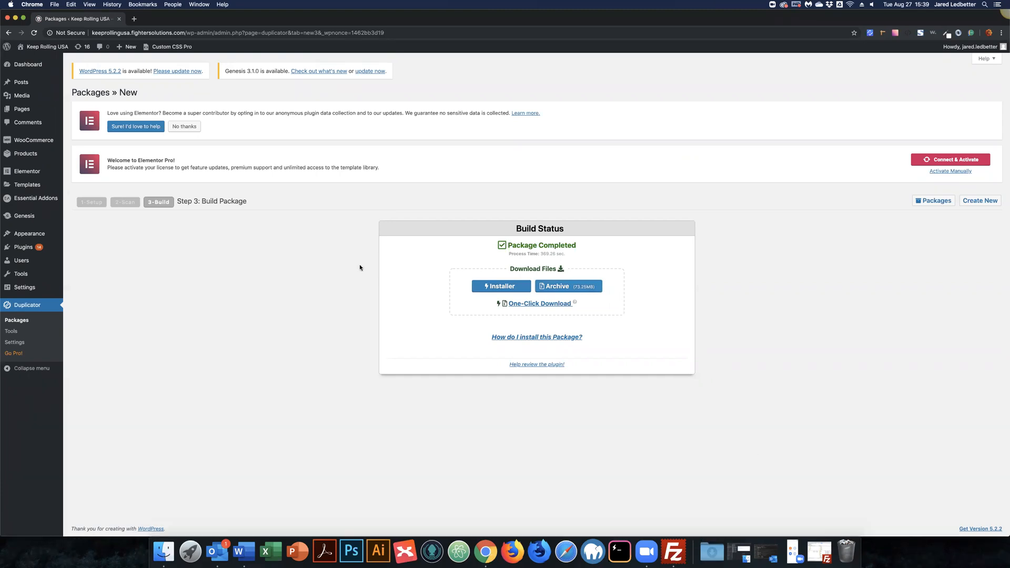
left_click(15, 18)
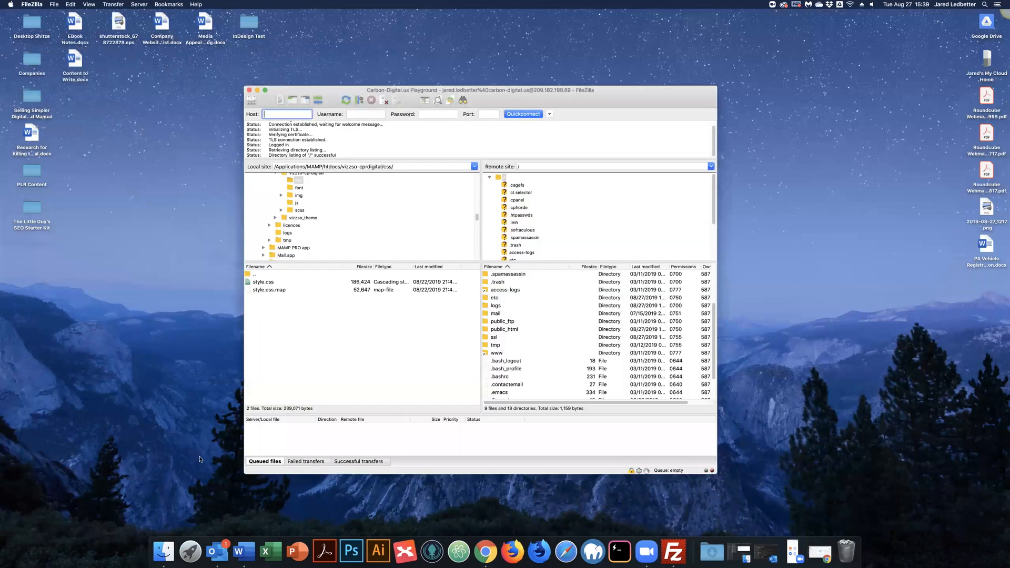
Step: Open Downloads in a new Finder window and select installer.php plus the package archive zip
right_click(168, 548)
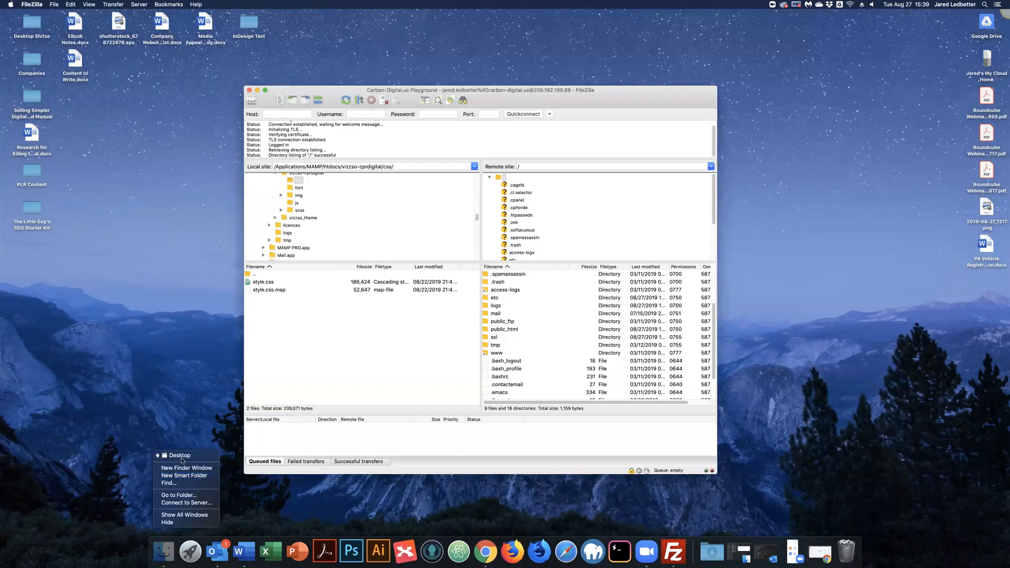
left_click(205, 455)
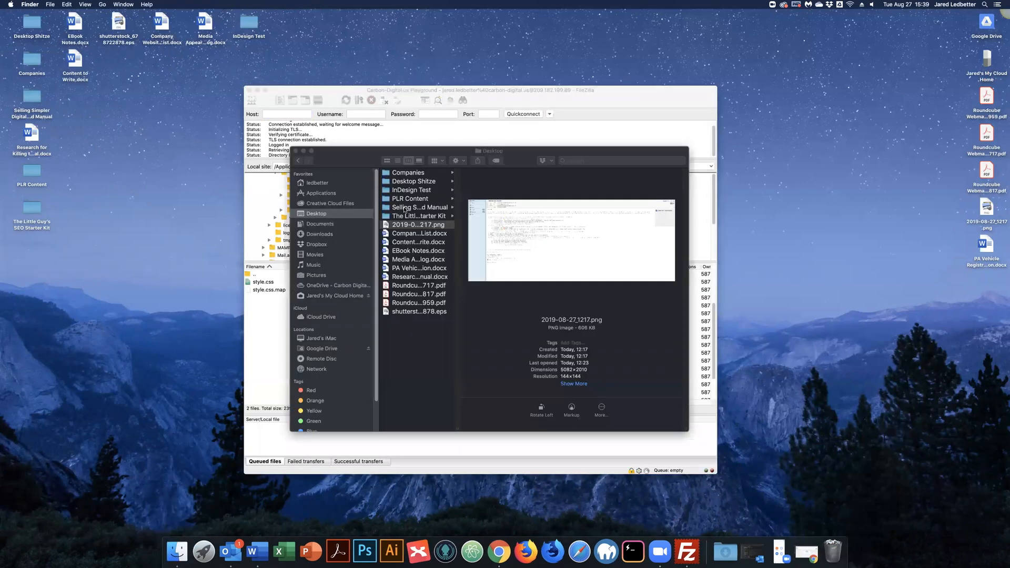
left_click(319, 234)
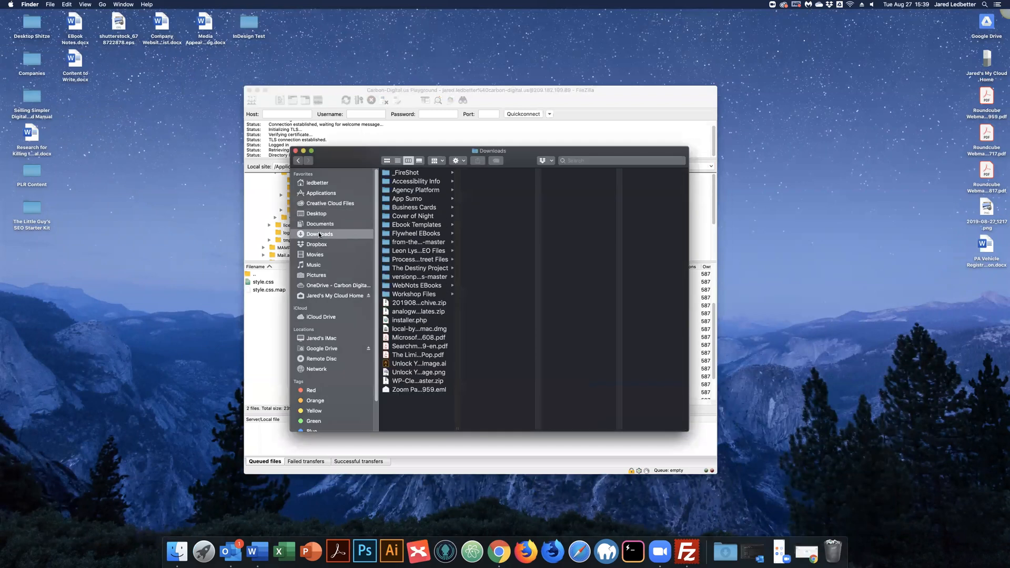
left_click(413, 323)
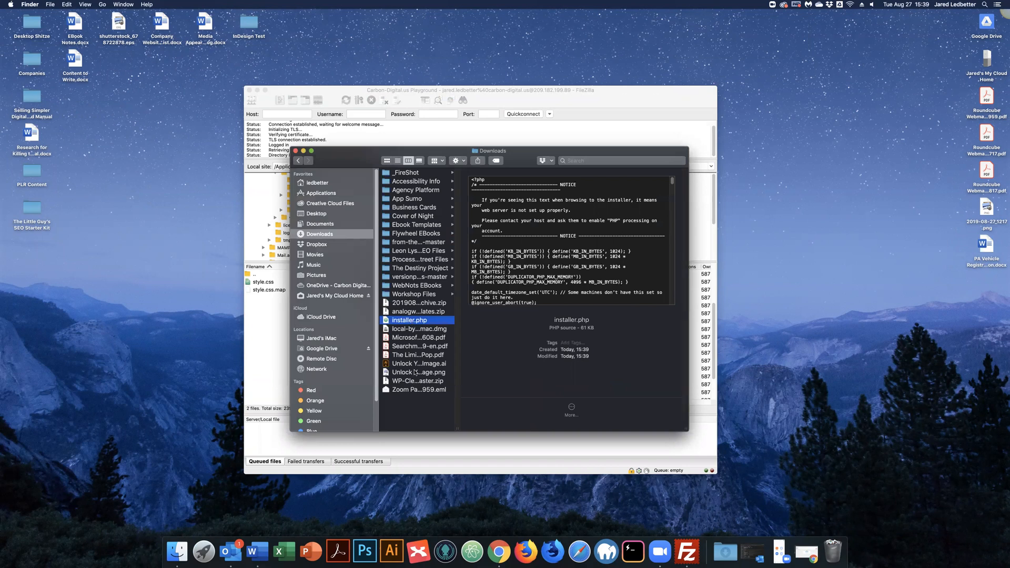
left_click(411, 303, "super")
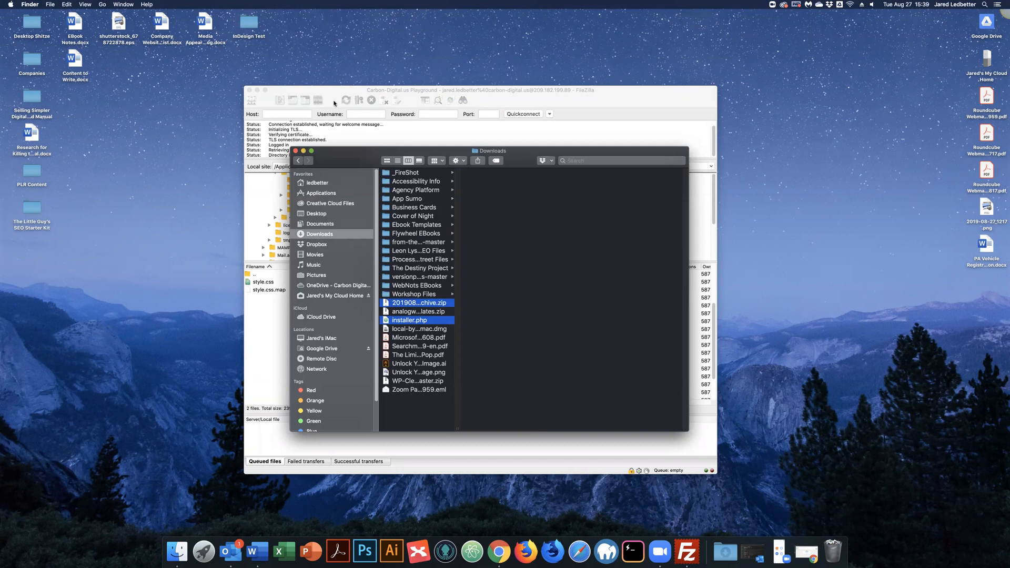
left_click_drag(517, 155, 326, 99)
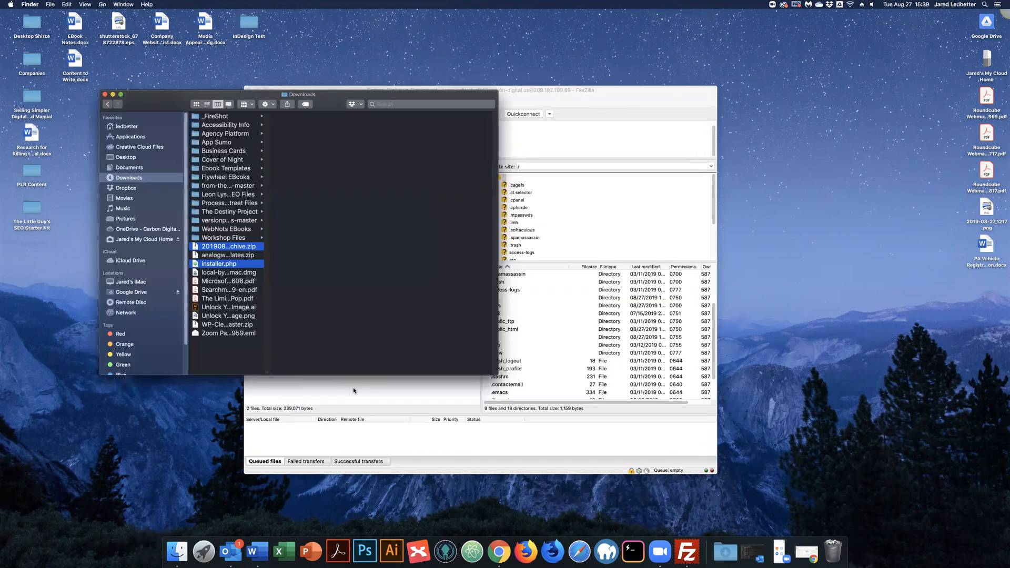
Step: Open the public_html folder in FileZilla's remote server pane
key("super+Tab")
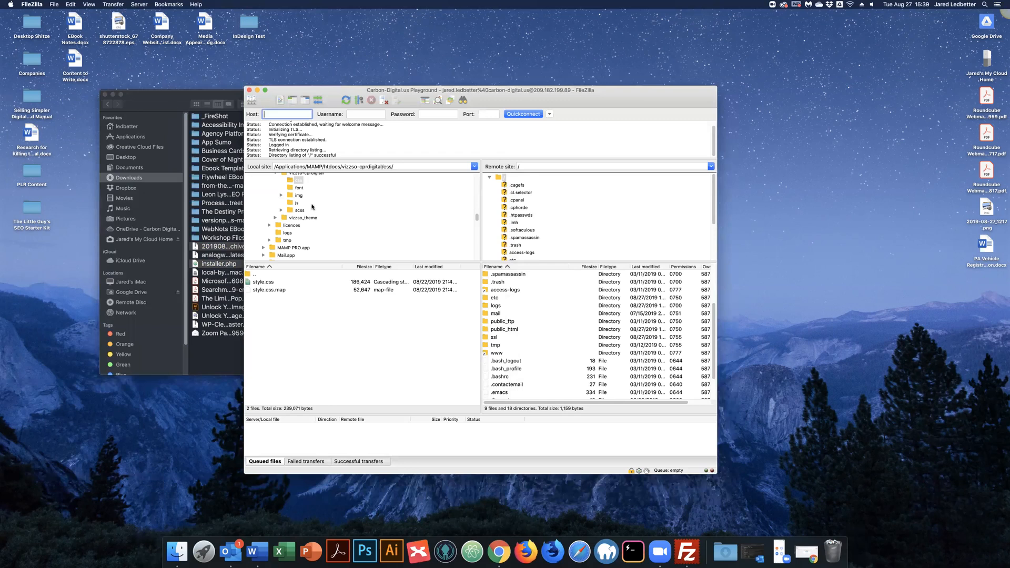
scroll(312, 207, "up", 5)
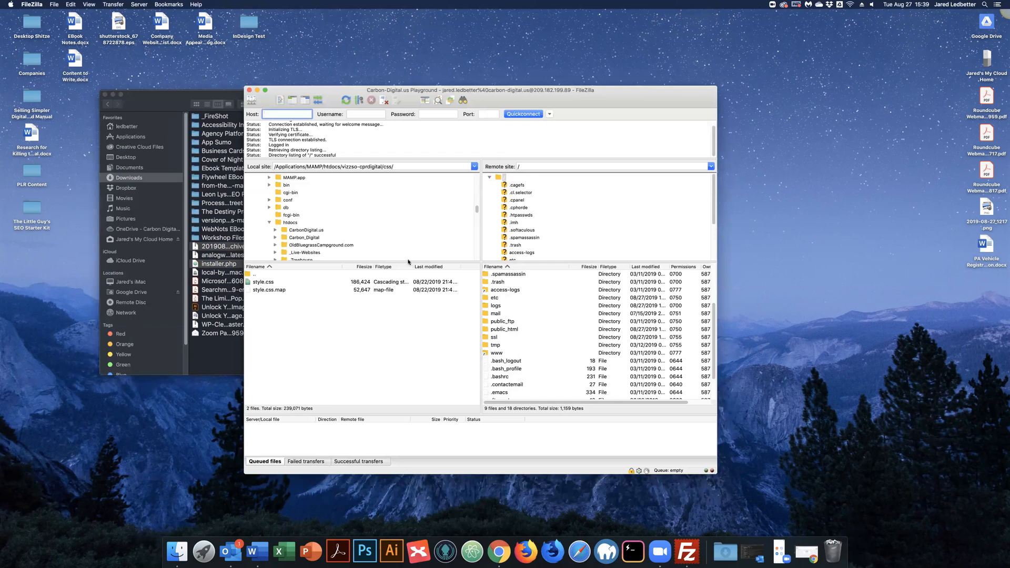
left_click(185, 106)
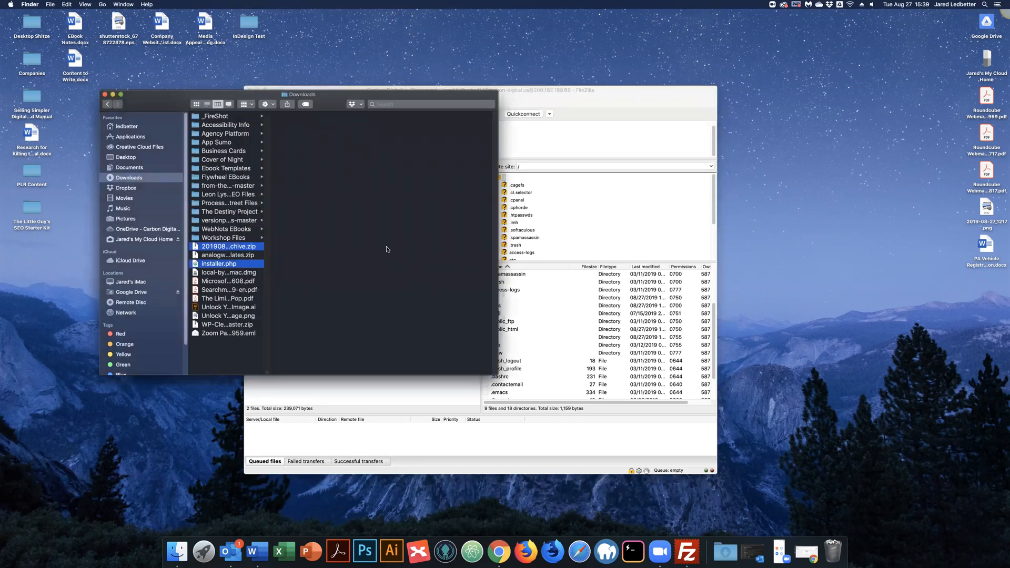
left_click(559, 168)
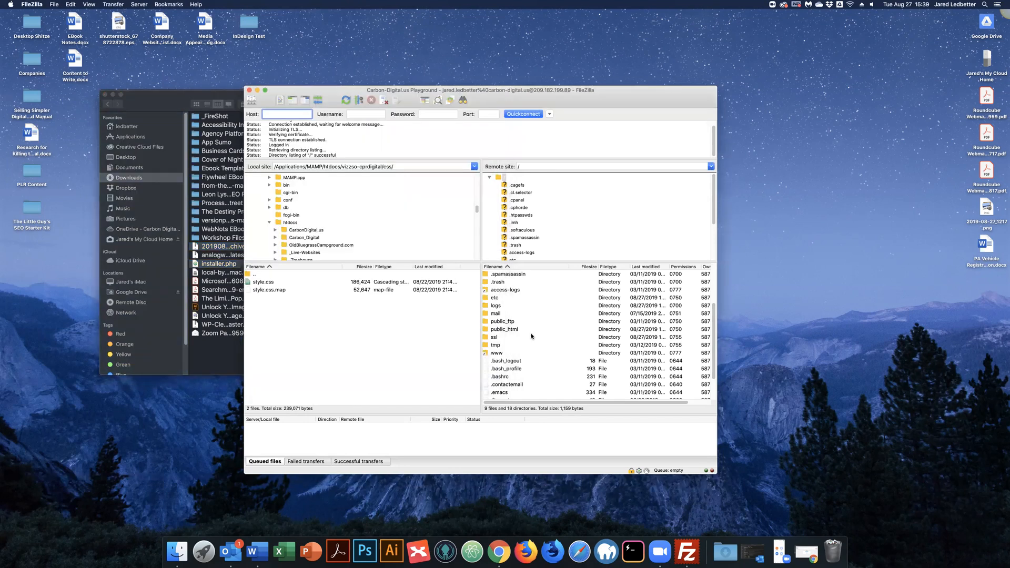
left_click(506, 330)
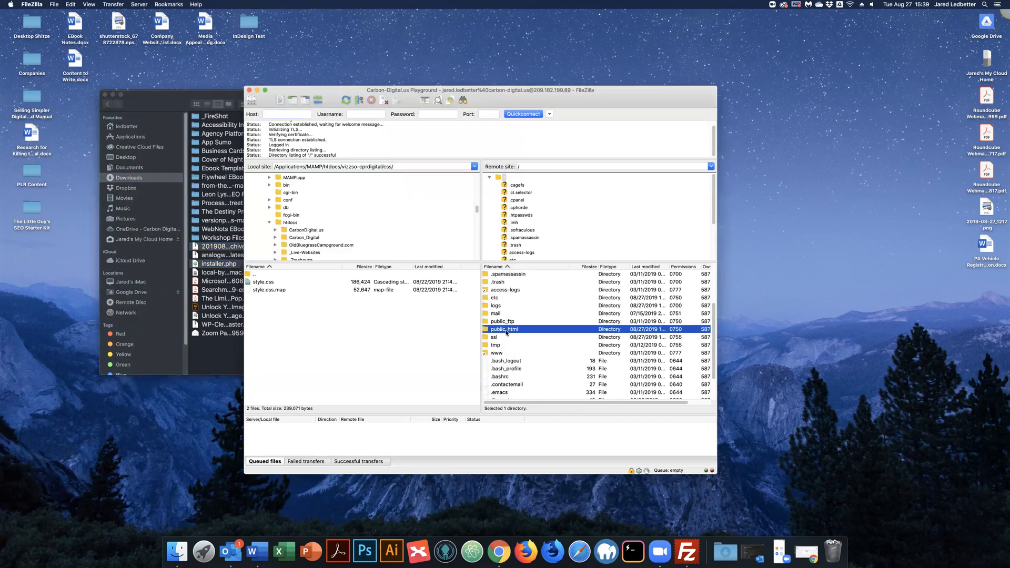
double_click(488, 330)
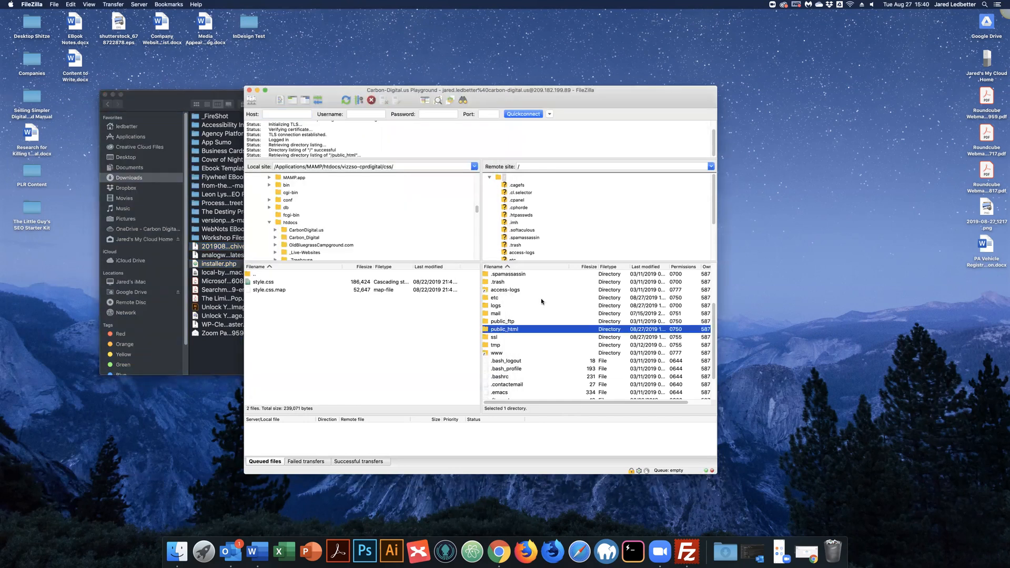
Step: Upload installer.php and the archive zip into public_html/keeprolling.carbon-digital.us, then minimize Finder
left_click(490, 299)
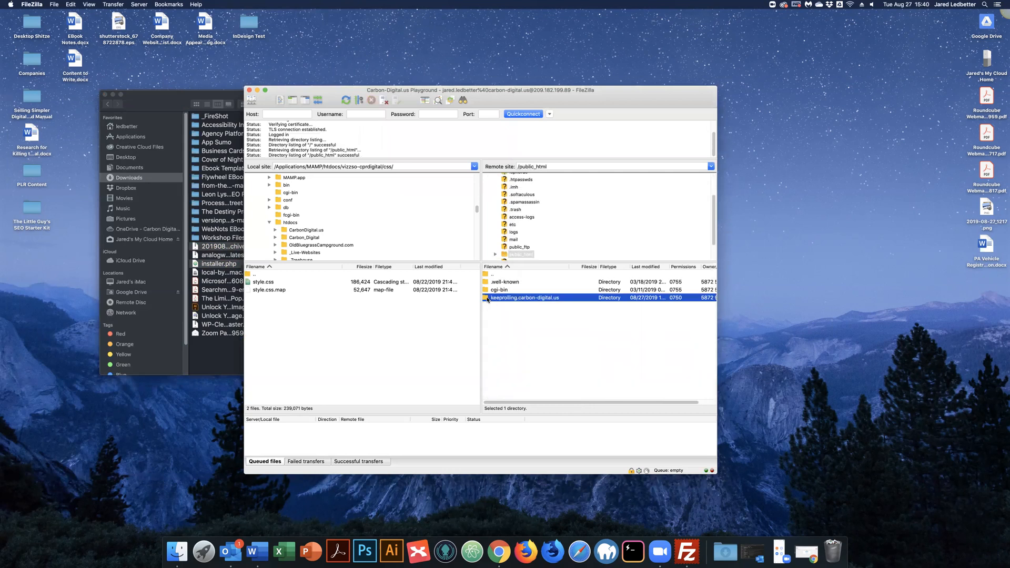
key("Return")
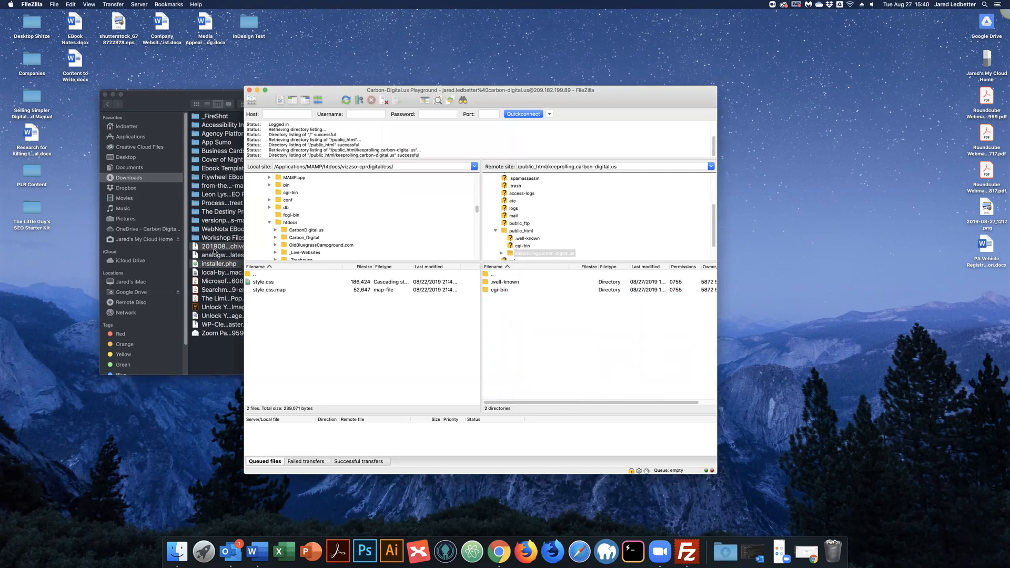
left_click_drag(232, 252, 525, 317)
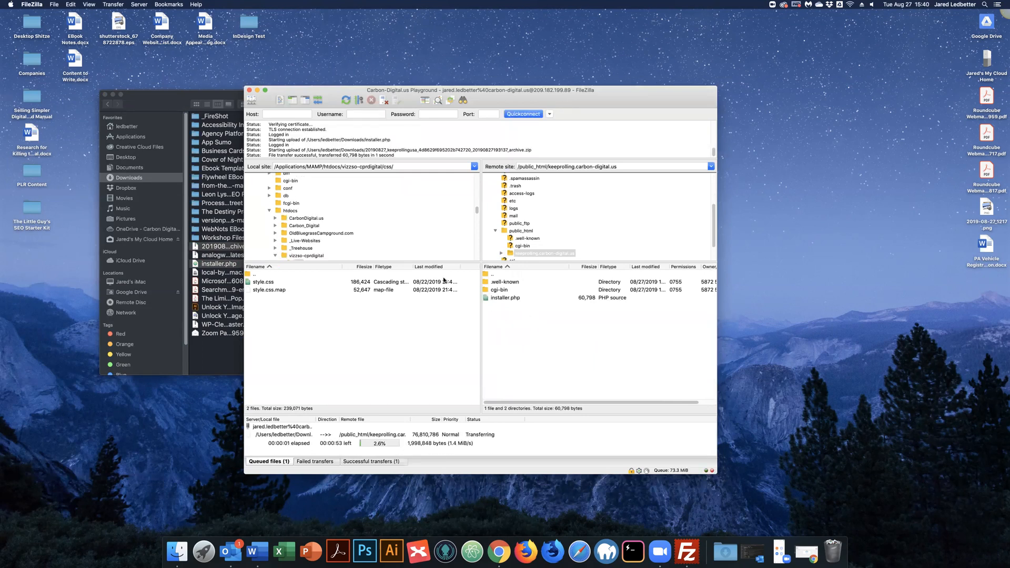
left_click(181, 98)
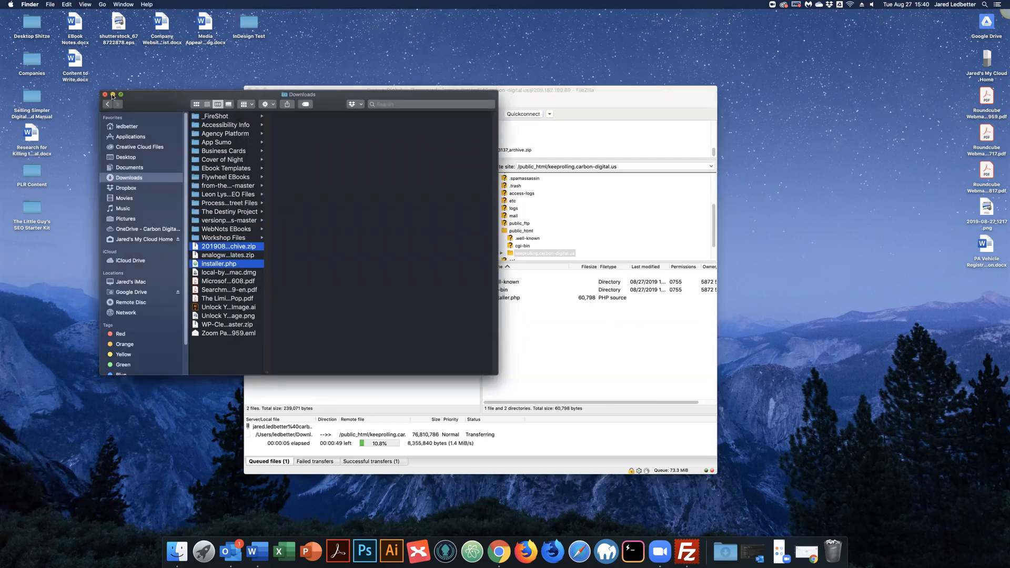
key("super+m")
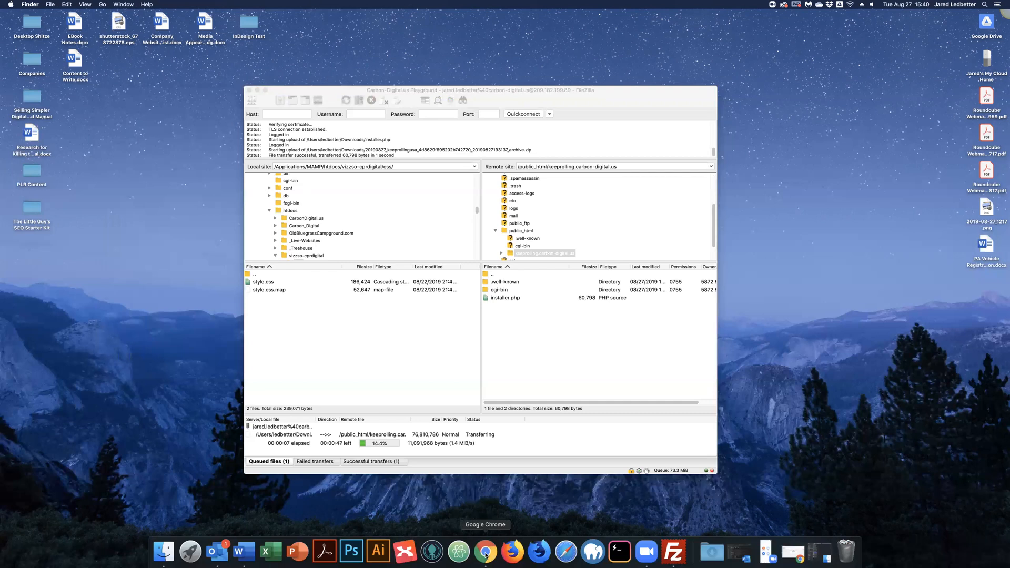
left_click(489, 554)
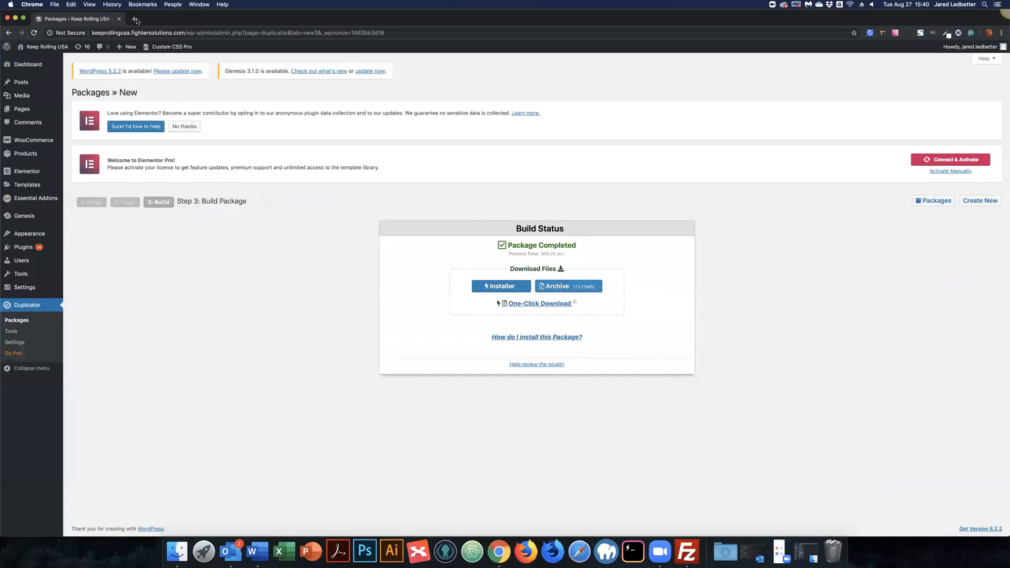
Step: Load keeprolling.carbon-digital.us in a new Chrome tab to see its Index of / listing
left_click(135, 20)
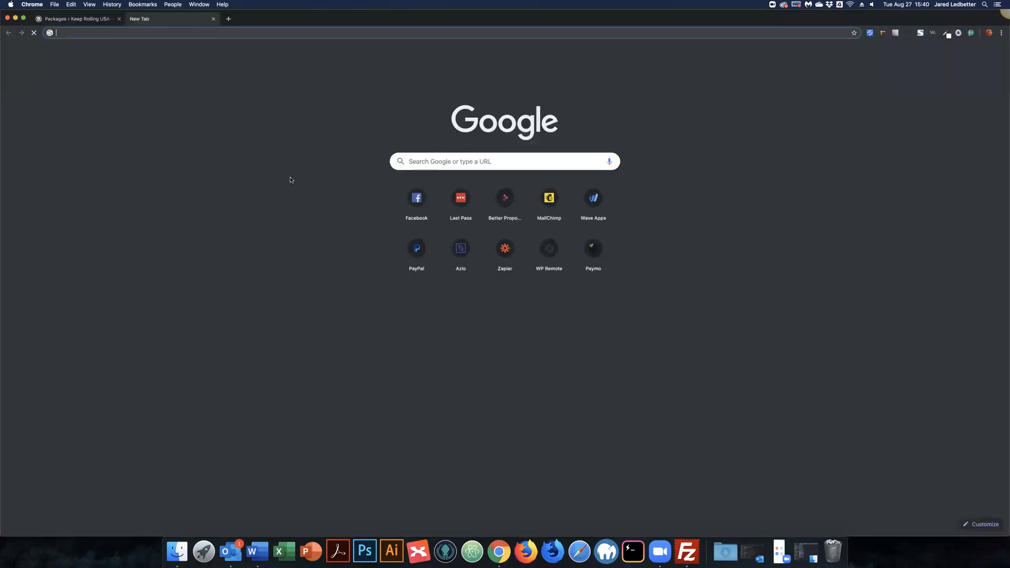
type("keep")
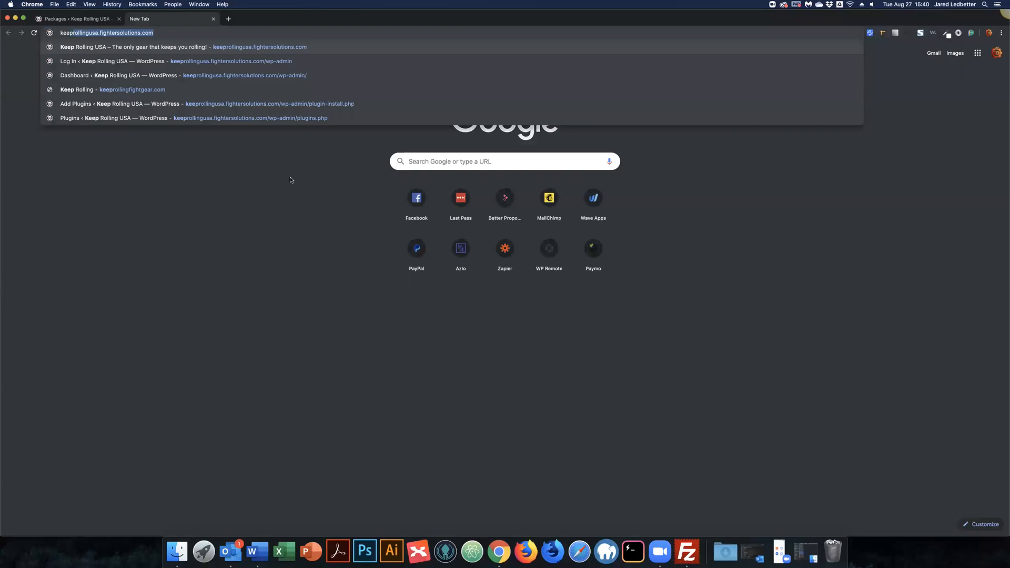
key("Right")
key("BackSpace")
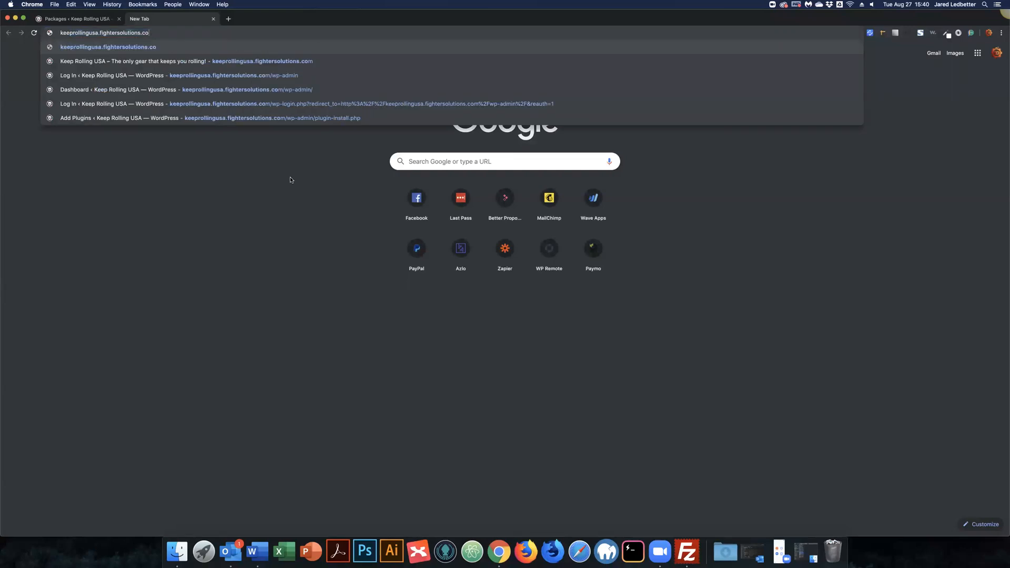
key("BackSpace")
key("BackSpace")
key("BackSpace")
key("BackSpace")
key("BackSpace")
key("BackSpace")
key("BackSpace")
key("BackSpace")
key("BackSpace")
key("BackSpace")
key("BackSpace")
key("BackSpace")
key("BackSpace")
key("BackSpace")
key("BackSpace")
key("BackSpace")
key("BackSpace")
key("BackSpace")
key("BackSpace")
key("BackSpace")
key("BackSpace")
key("BackSpace")
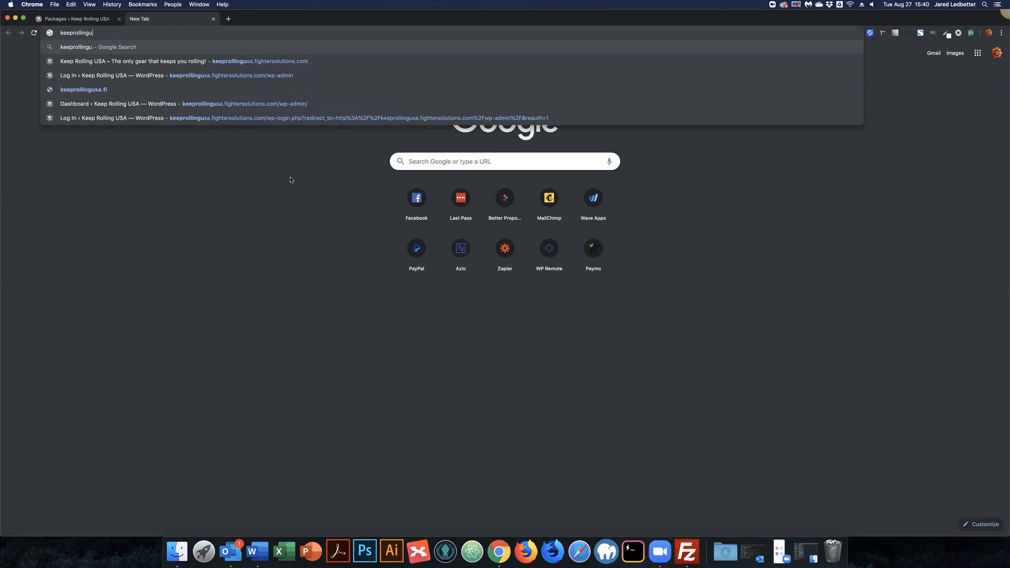
key("BackSpace")
type(".c")
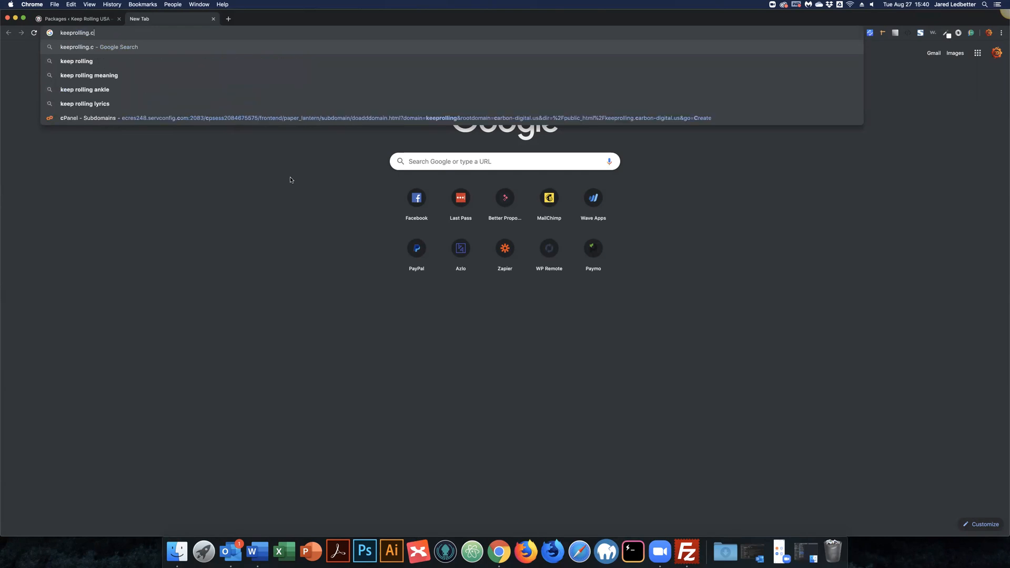
type("arbon0")
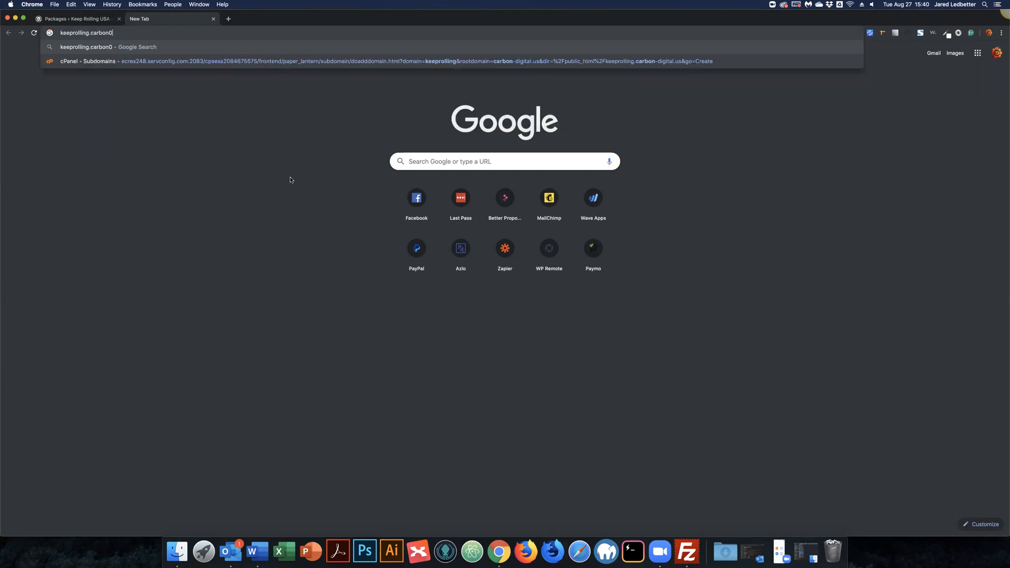
key("BackSpace")
type("-digital.us")
key("Return")
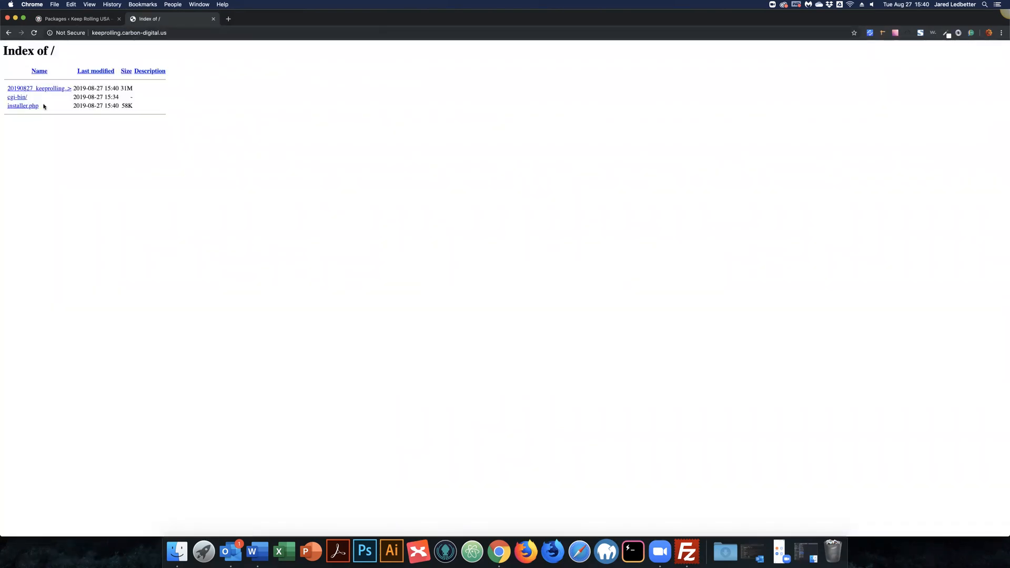
left_click(687, 550)
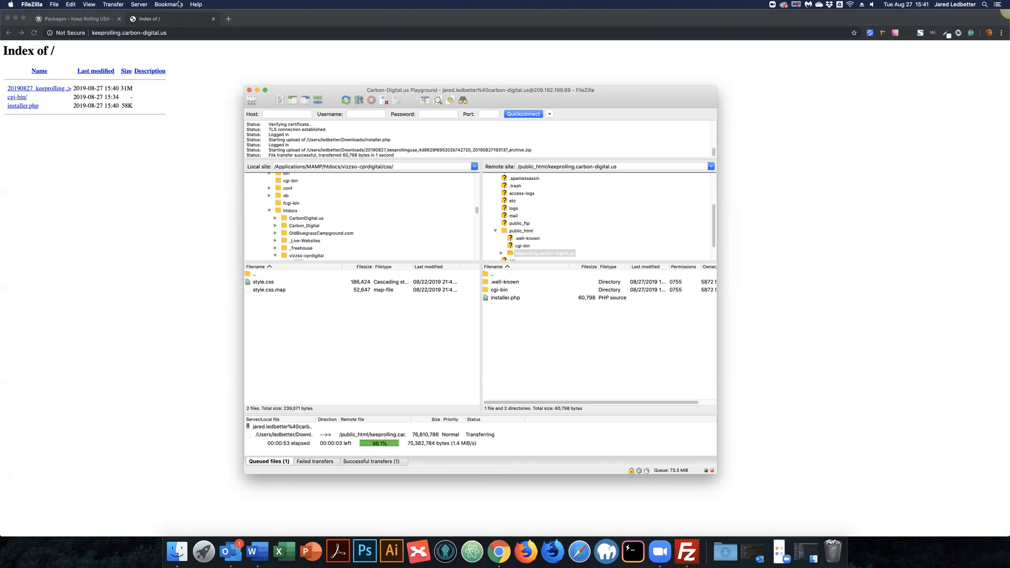
Step: Add a new first Chrome tab, quit FileZilla, and return to the Index of / tab
left_click(285, 64)
key("super+t")
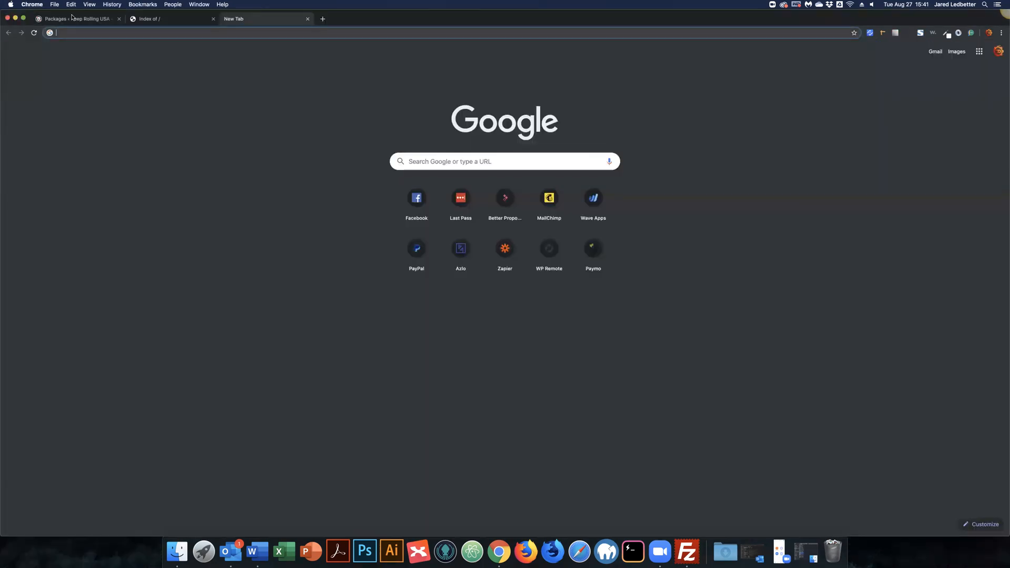
left_click_drag(263, 19, 72, 18)
left_click(444, 19)
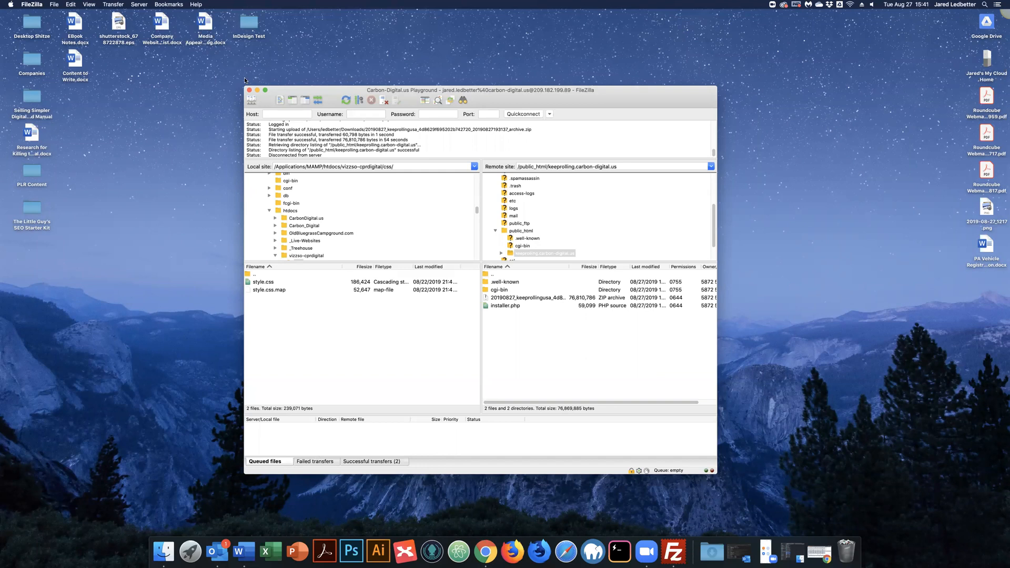
left_click(578, 437)
key("super+q")
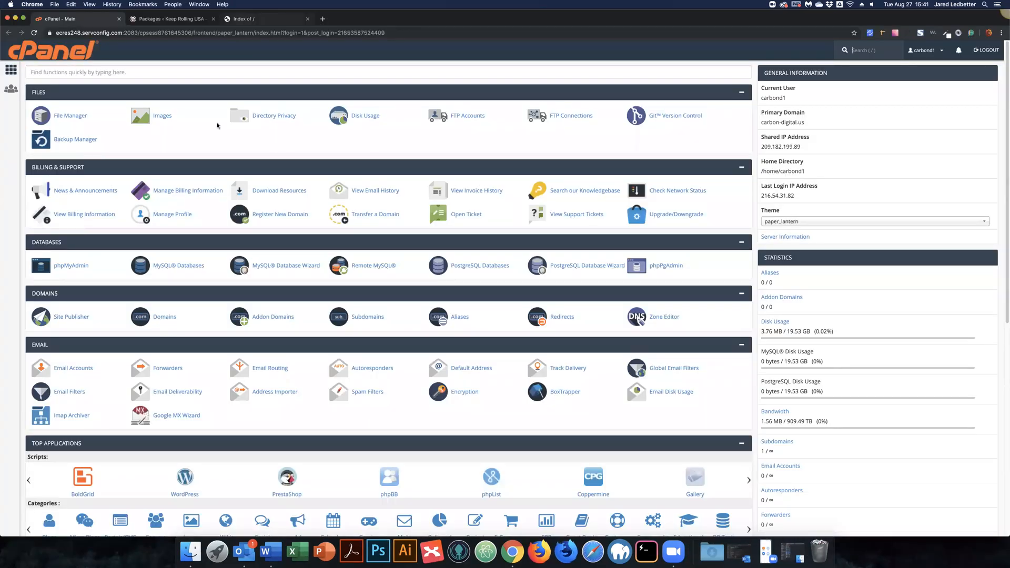
key("super+3")
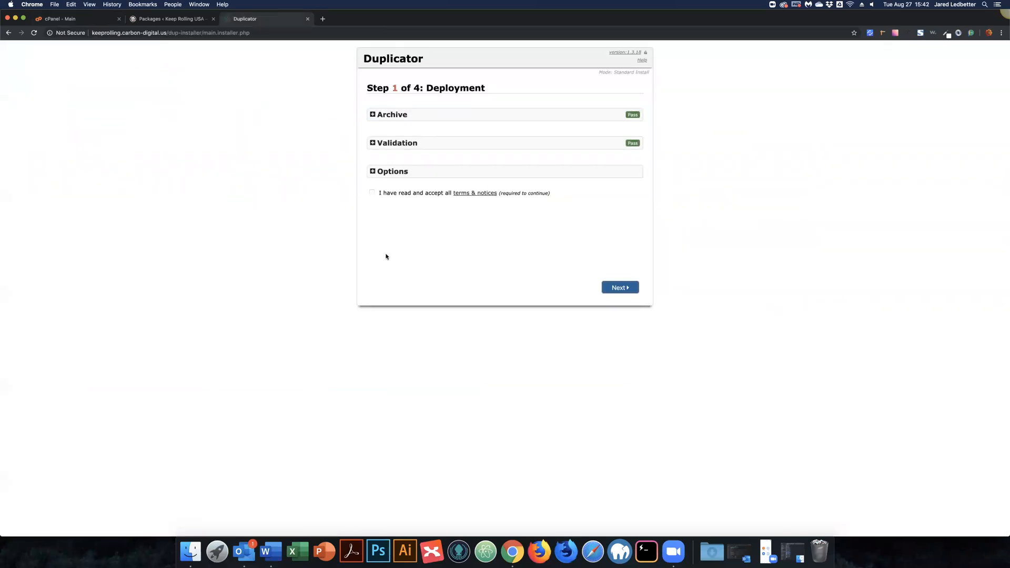
Step: Tick the installer's terms and notices box and try to continue to the next step
left_click(373, 192)
key("Tab")
left_click(621, 289)
left_click(622, 287)
Step: Trim the address back to installer.php and reload the subdomain's Duplicator installer
left_click_drag(169, 33, 296, 21)
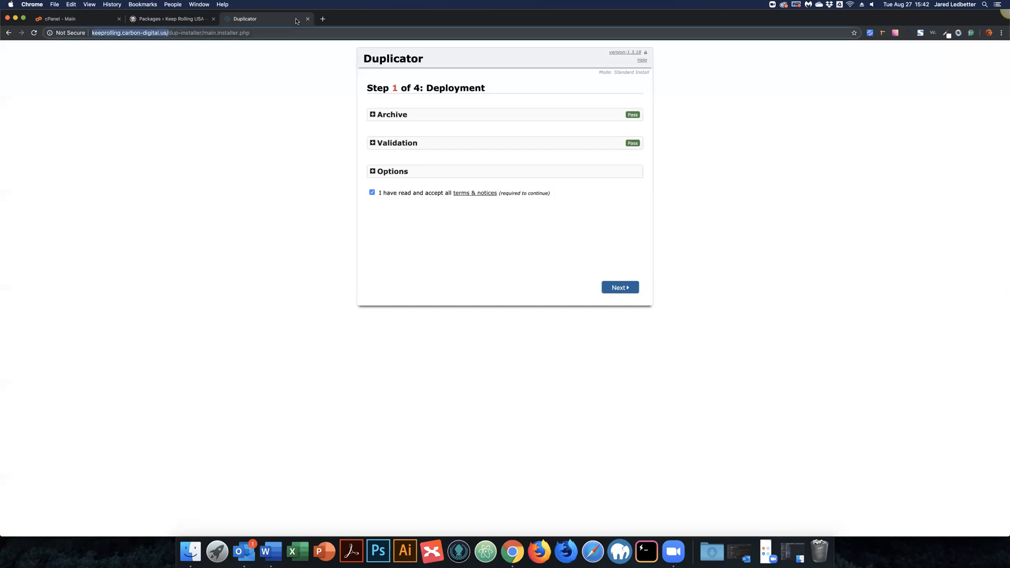
left_click(181, 46)
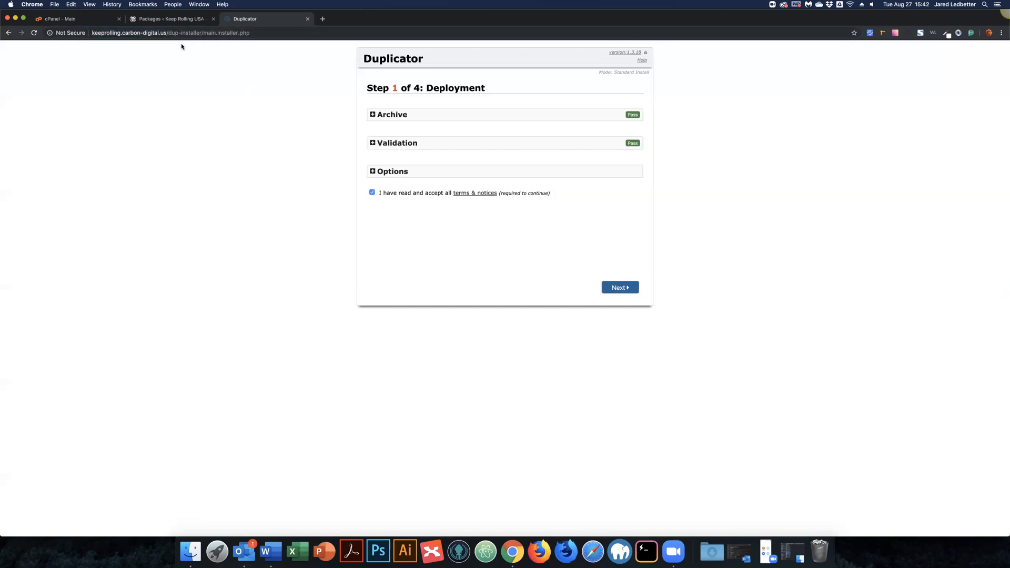
key("super+l")
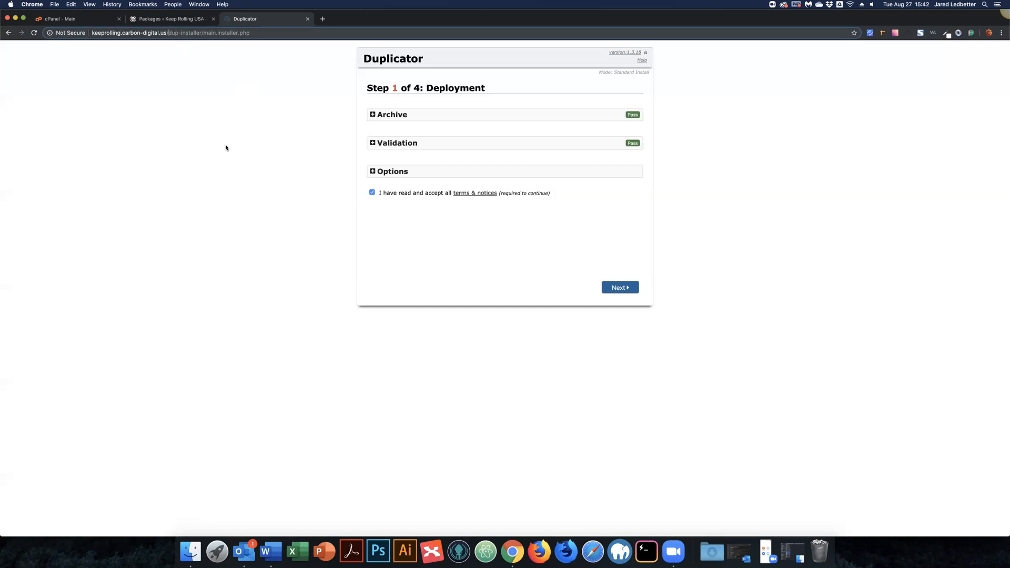
key("Delete")
key("Delete")
key("Delete")
key("Delete")
key("Delete")
key("Delete")
key("Delete")
key("Delete")
key("Delete")
key("Delete")
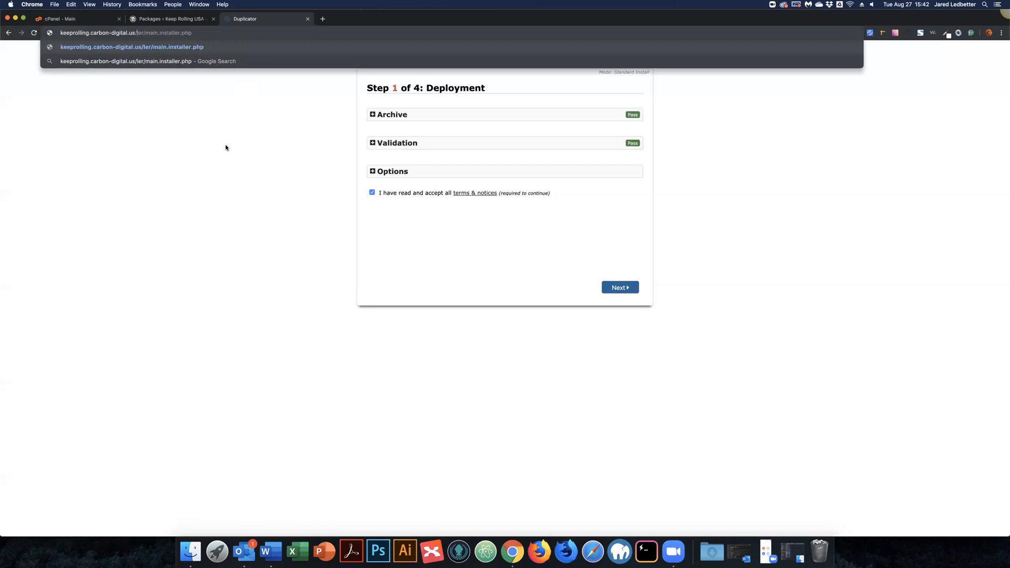
key("Delete")
key("Delete")
key("Delete")
key("Delete")
key("Delete")
key("Delete")
key("Delete")
key("Delete")
key("Delete")
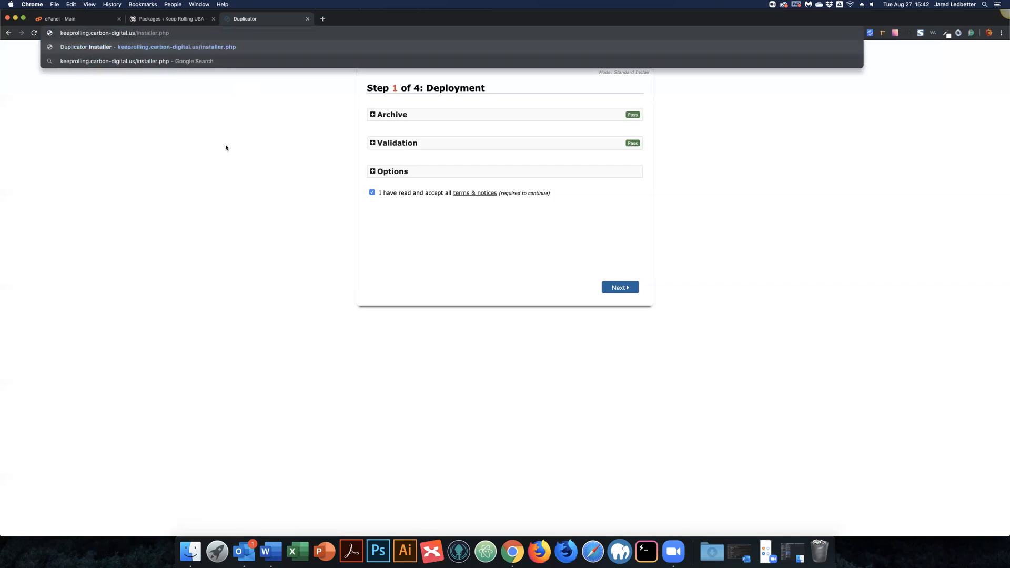
key("Return")
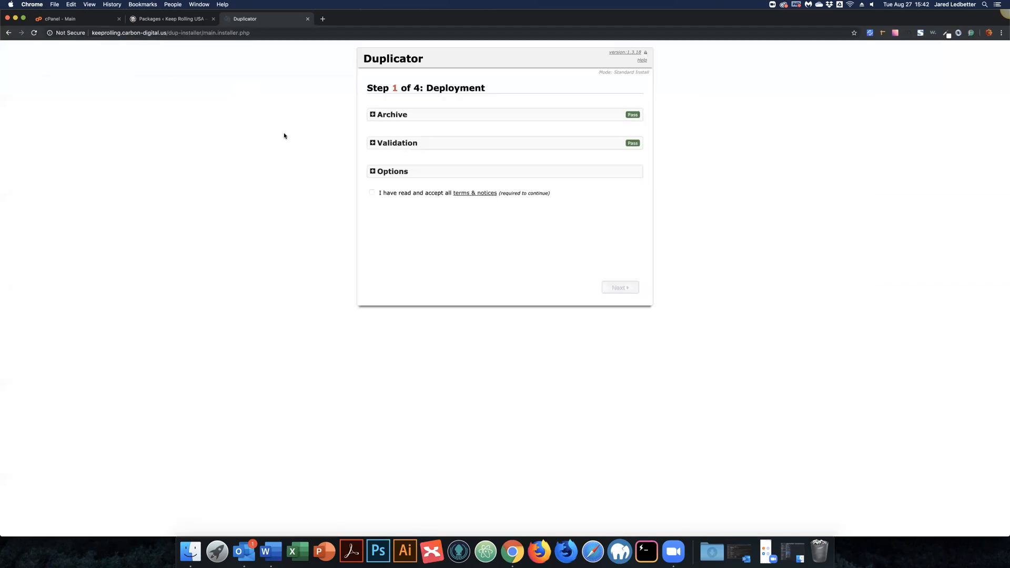
Step: Expand Options, accept the terms again, and review then collapse the Archive and Validation details
left_click(357, 172)
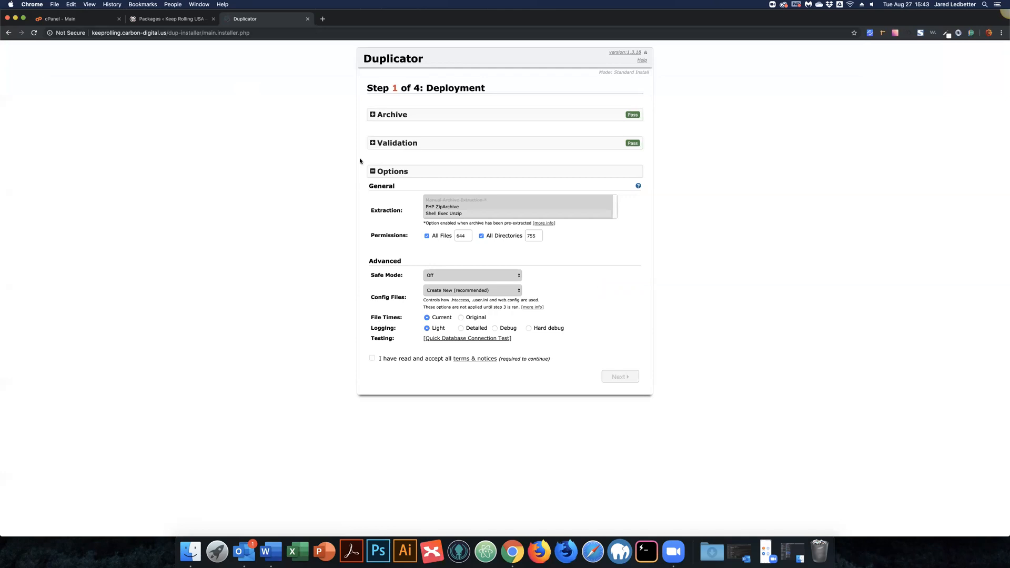
left_click(373, 144)
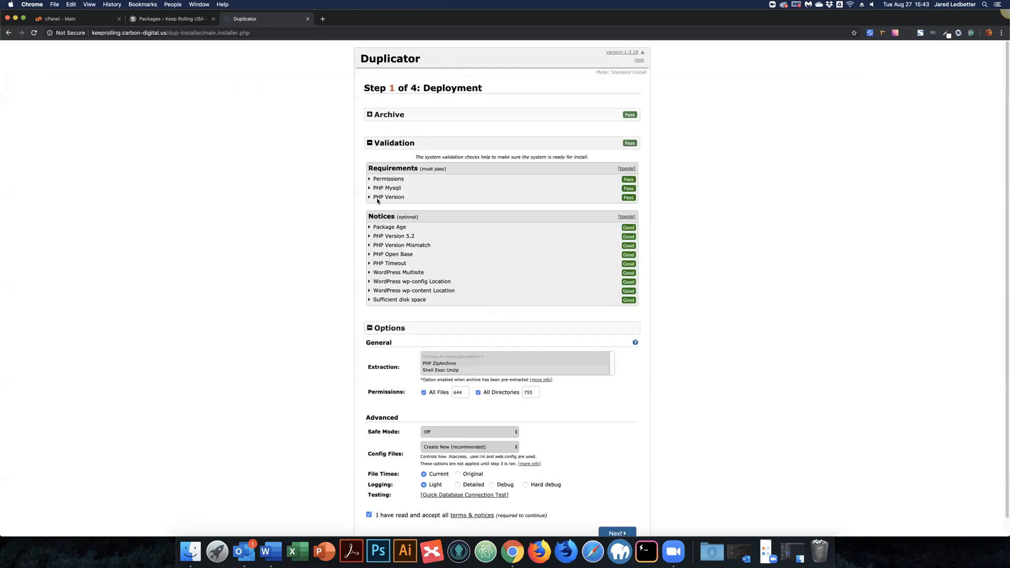
left_click(370, 115)
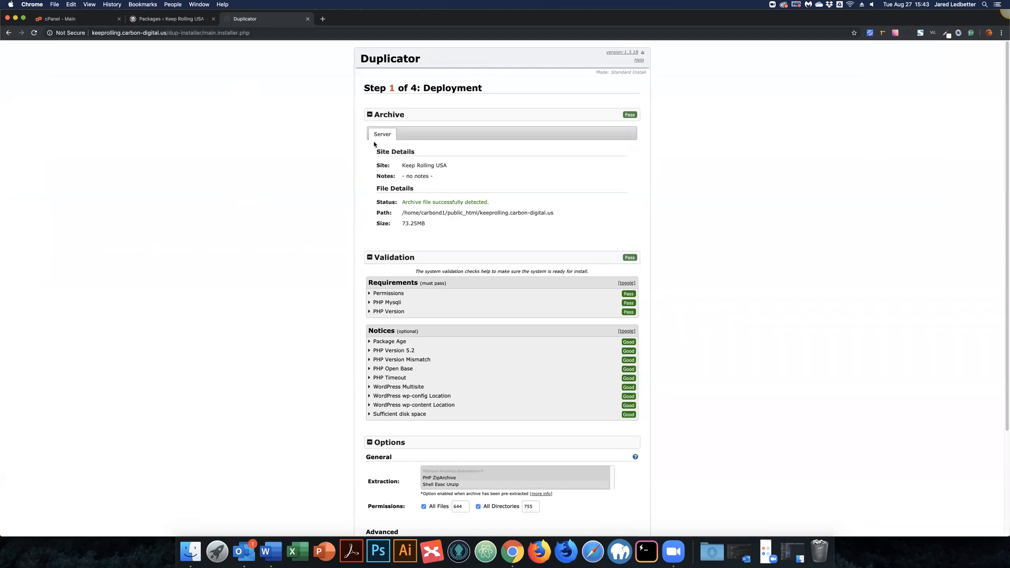
left_click(370, 116)
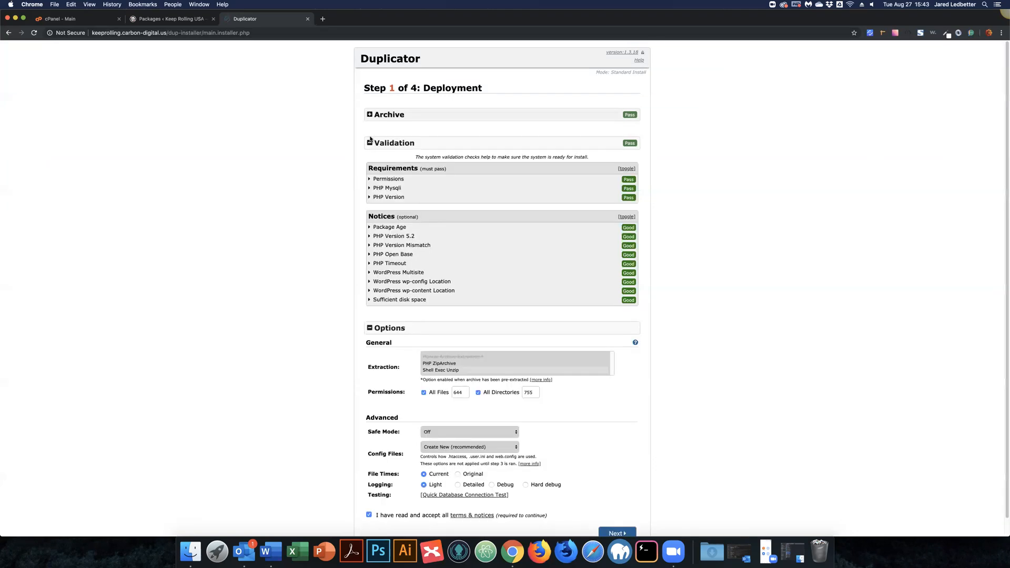
left_click(369, 142)
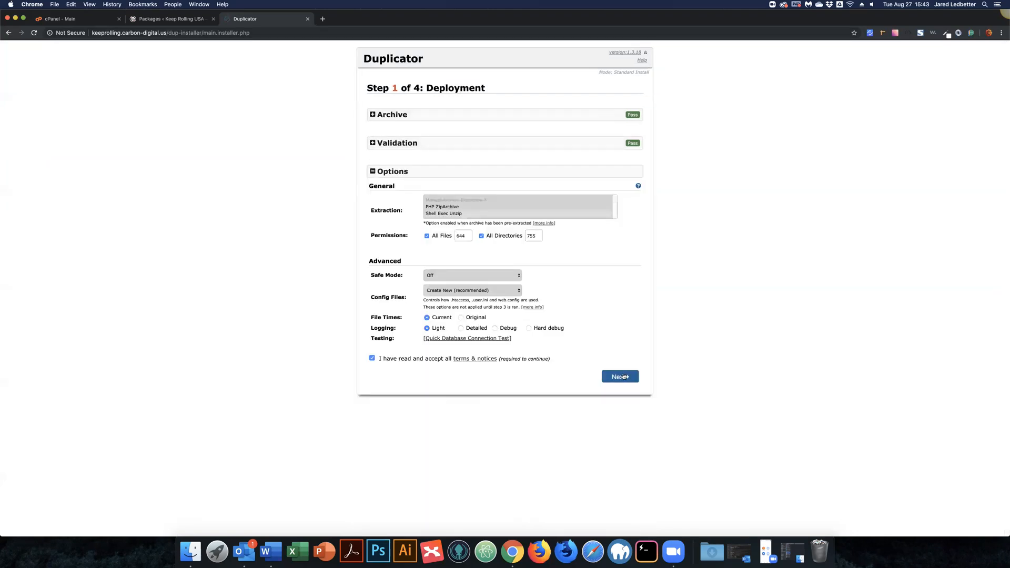
Step: Start extracting the Duplicator archive files, then return to the cPanel home page
left_click(621, 377)
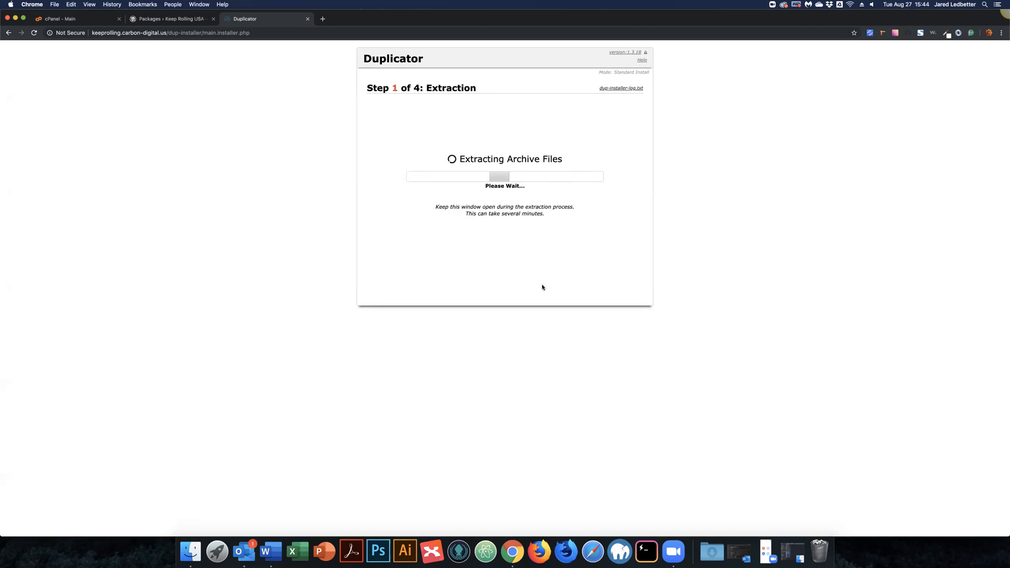
left_click(69, 18)
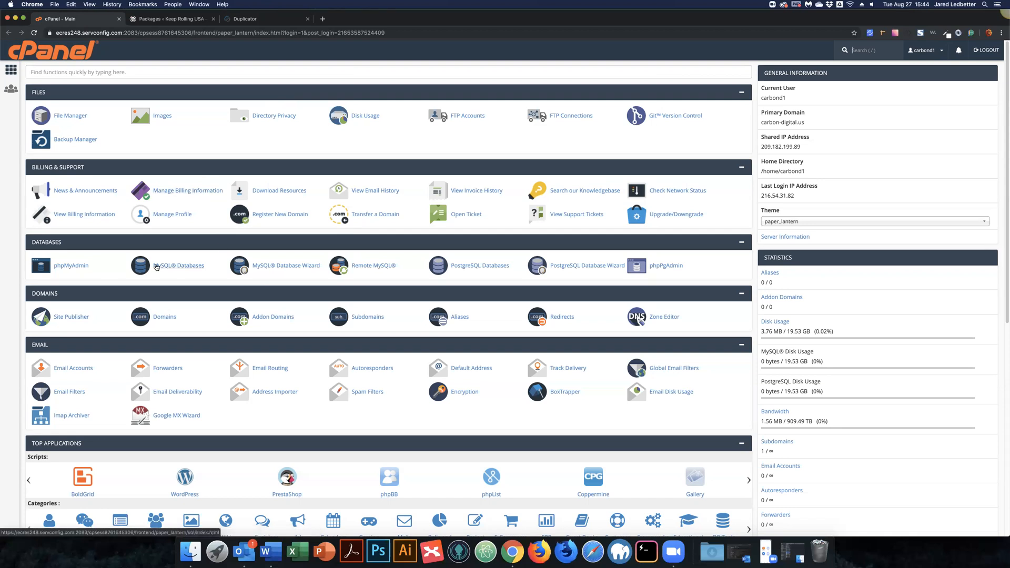
Step: In MySQL Databases, create a new database named keeprolling
left_click(189, 269)
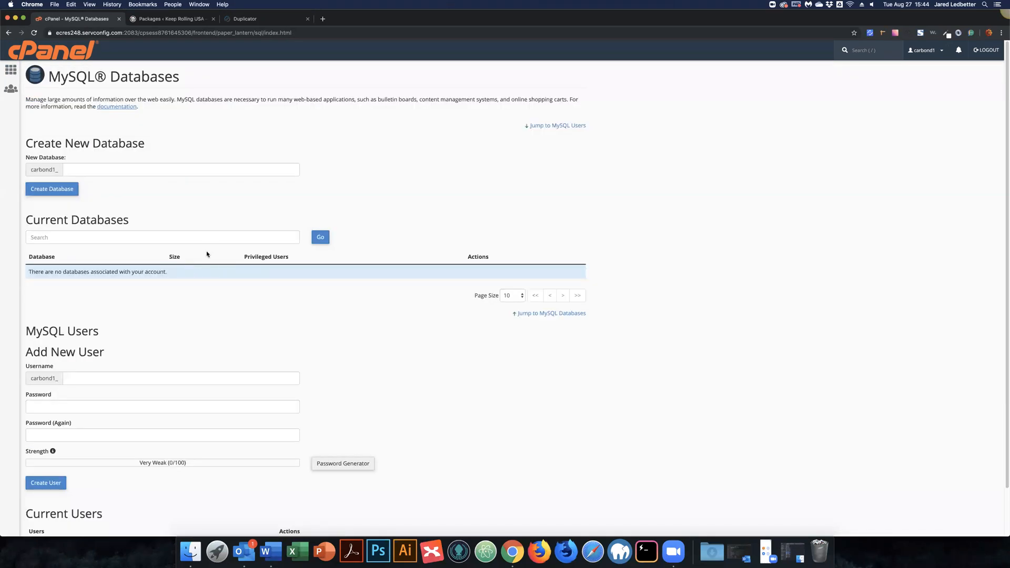
left_click(137, 174)
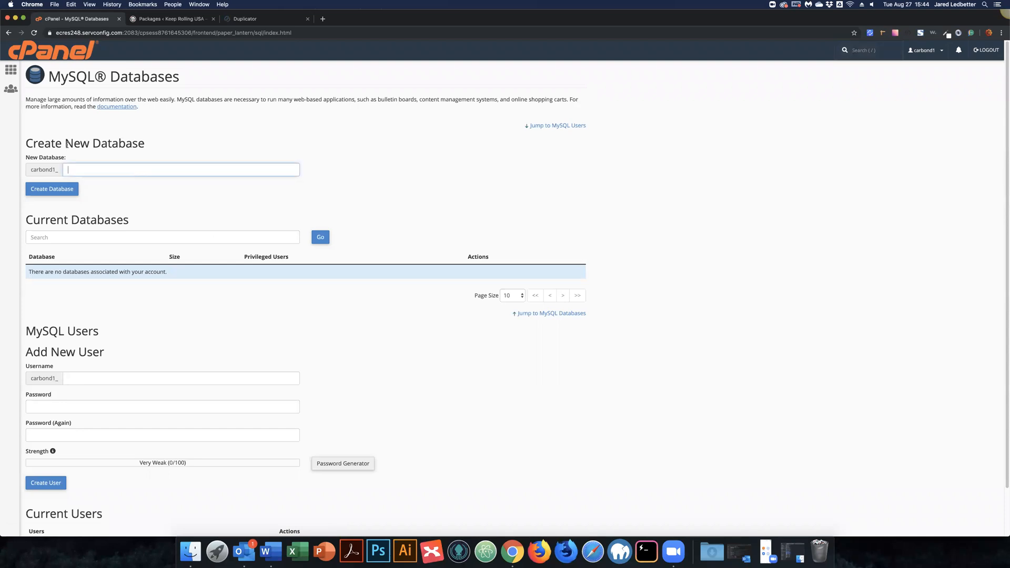
left_click(117, 330)
scroll(78, 462, "down", 1)
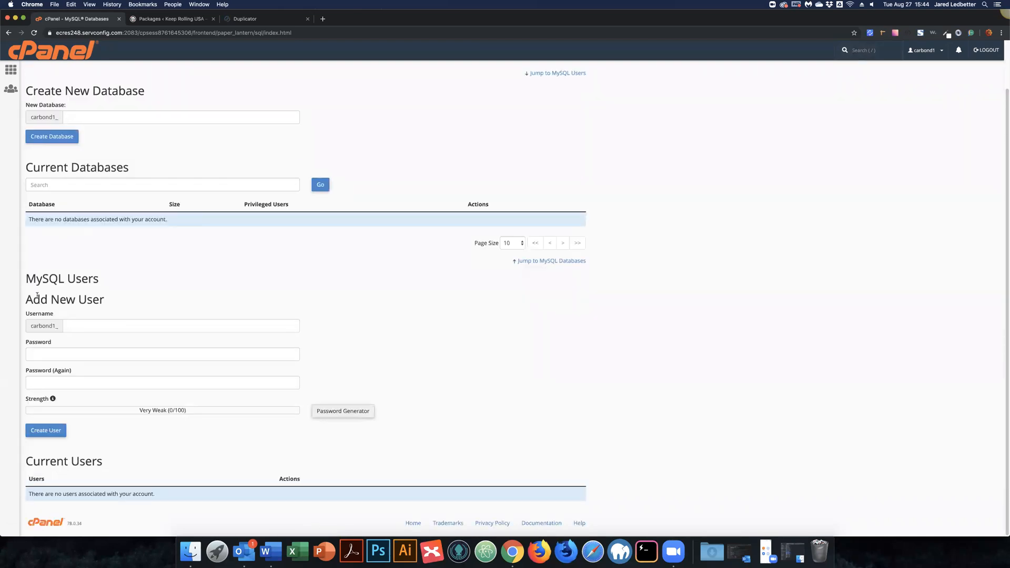
scroll(121, 134, "up", 1)
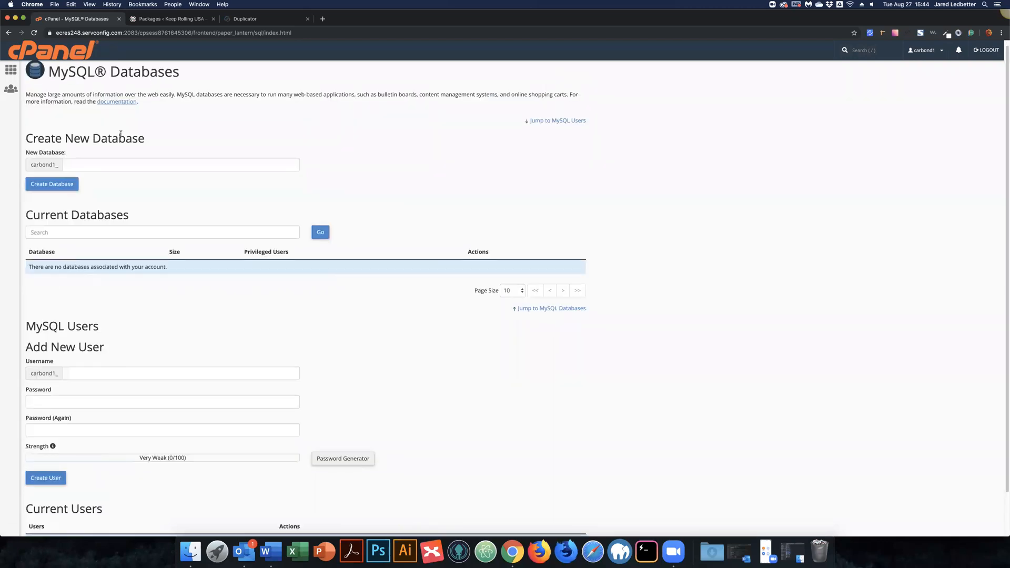
left_click(104, 164)
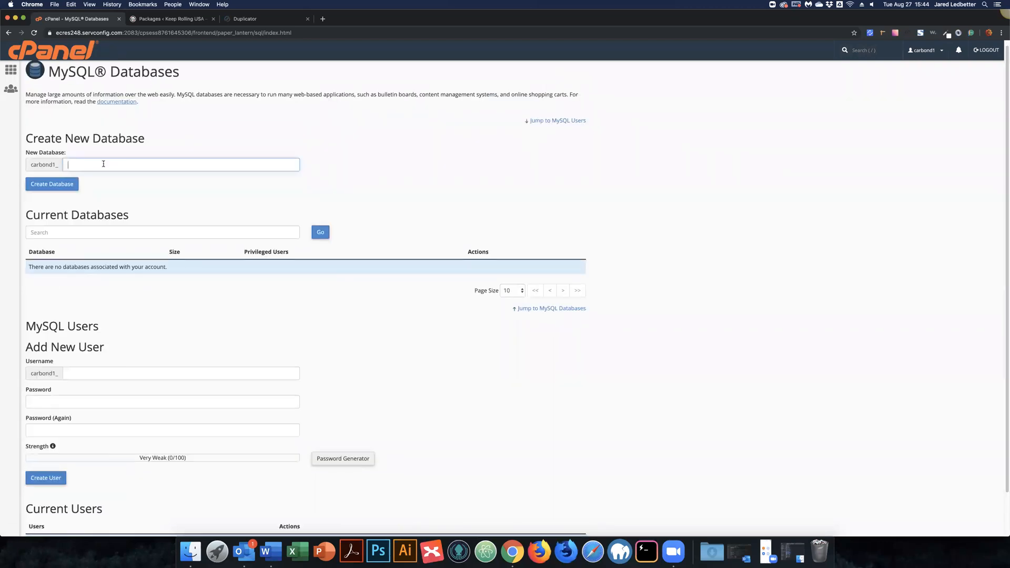
type("wp345")
key("super+a")
type("keeprolling")
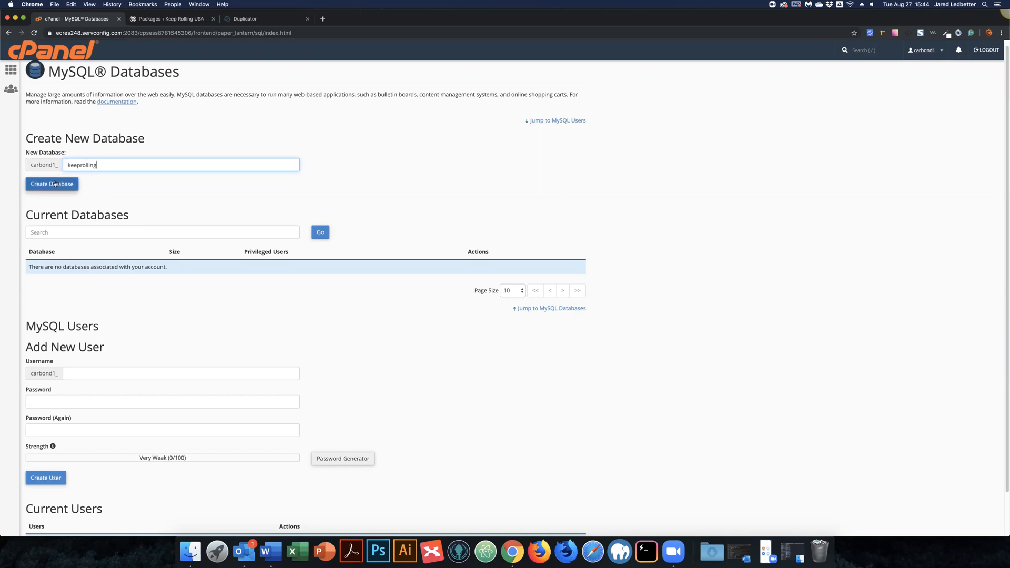
left_click(56, 185)
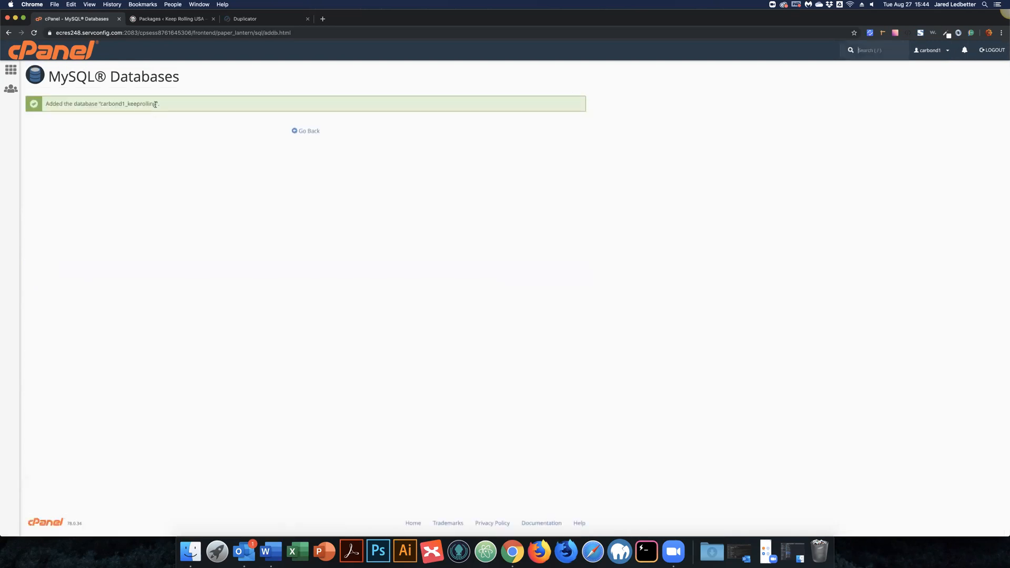
Step: Copy the full database name carbond1_keeprolling and return to the MySQL Databases page
left_click(156, 104)
double_click(106, 105)
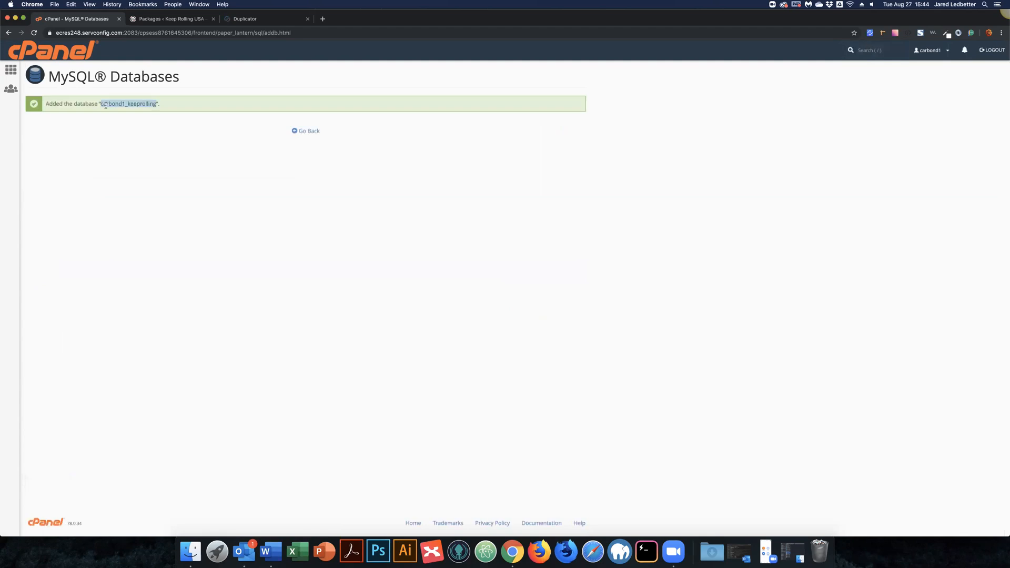
left_click(306, 131)
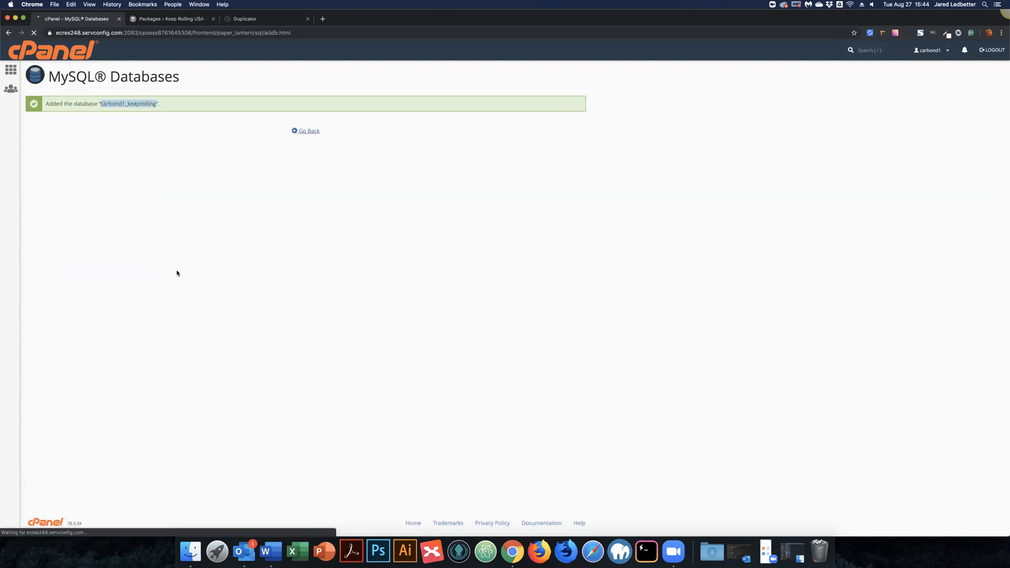
scroll(87, 411, "down", 3)
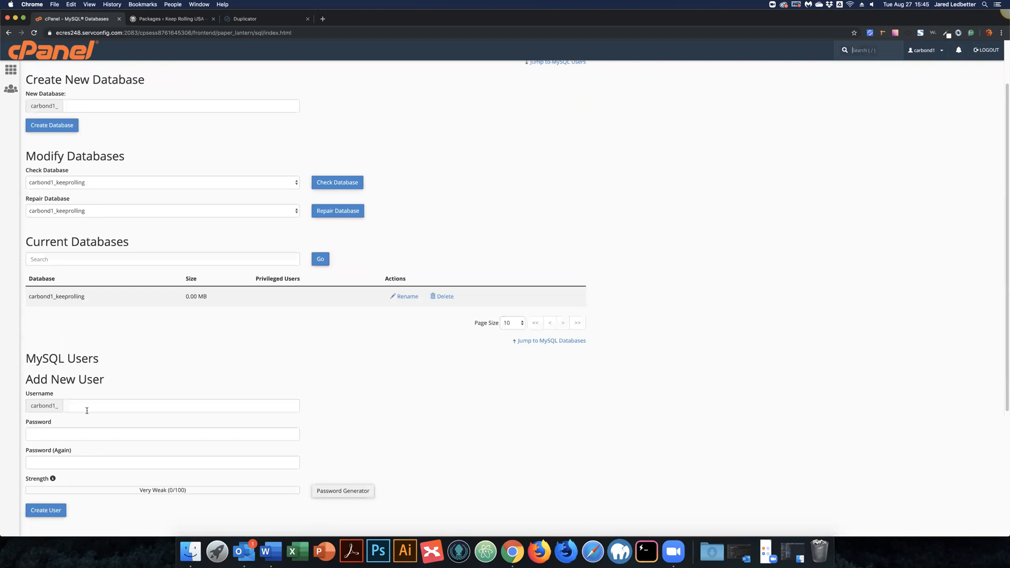
Step: Enter keeprollinguser as the new MySQL username
left_click(86, 411)
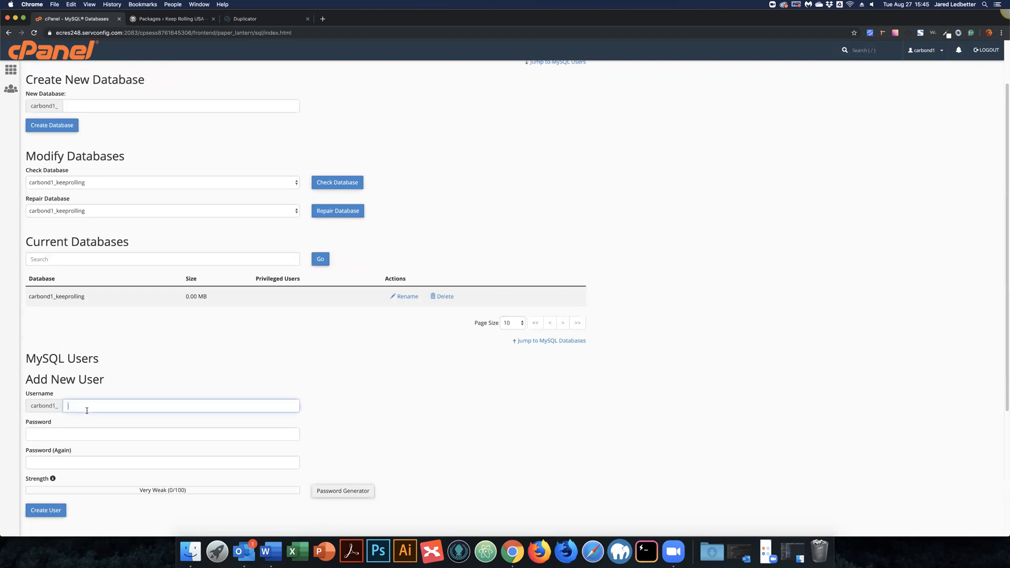
type("keeprollinguser")
scroll(79, 292, "down", 5)
key("Tab")
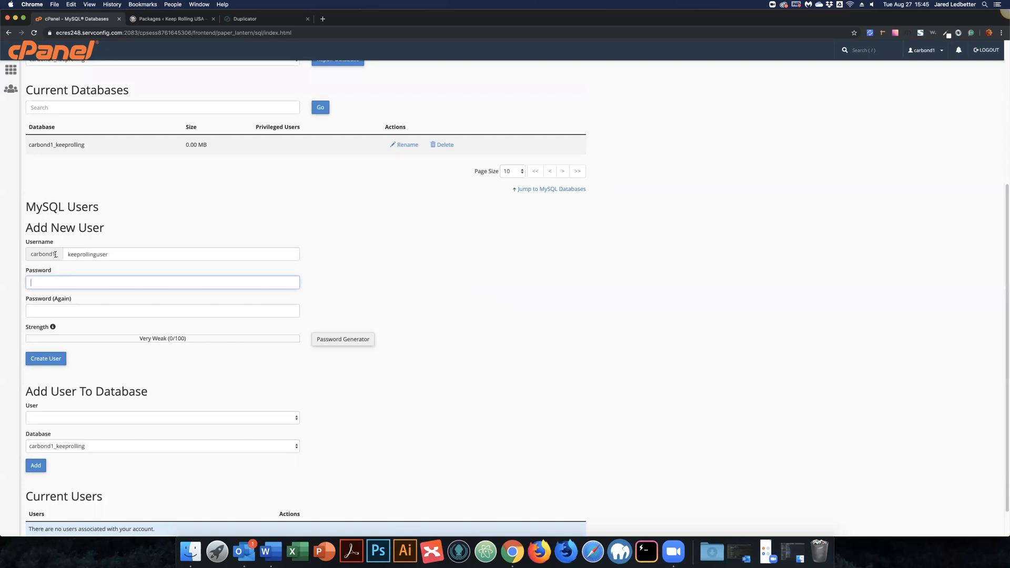
double_click(28, 257)
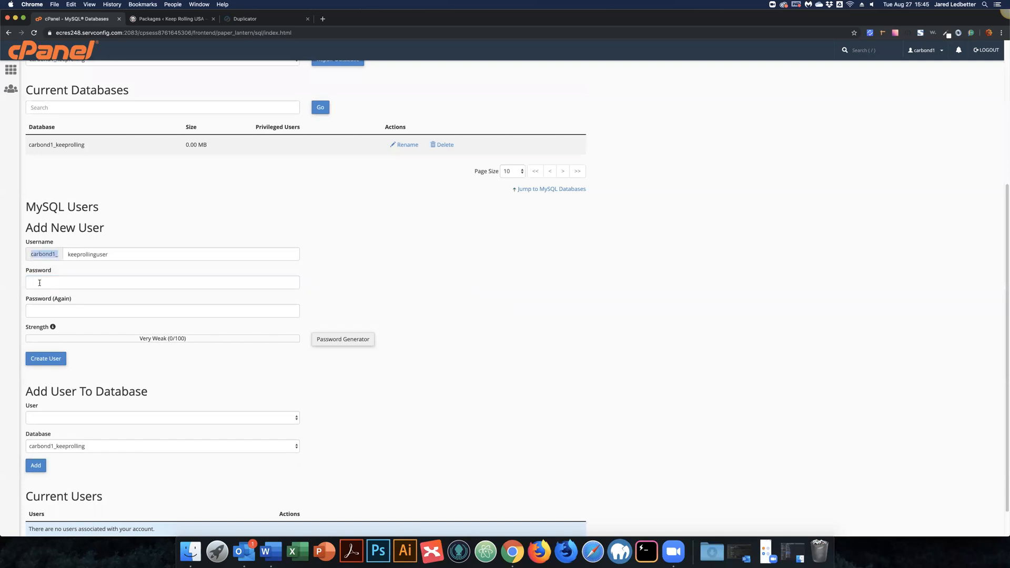
Step: Fill Password and Password (Again) with a very strong password for the user
left_click(40, 283)
key("super+v")
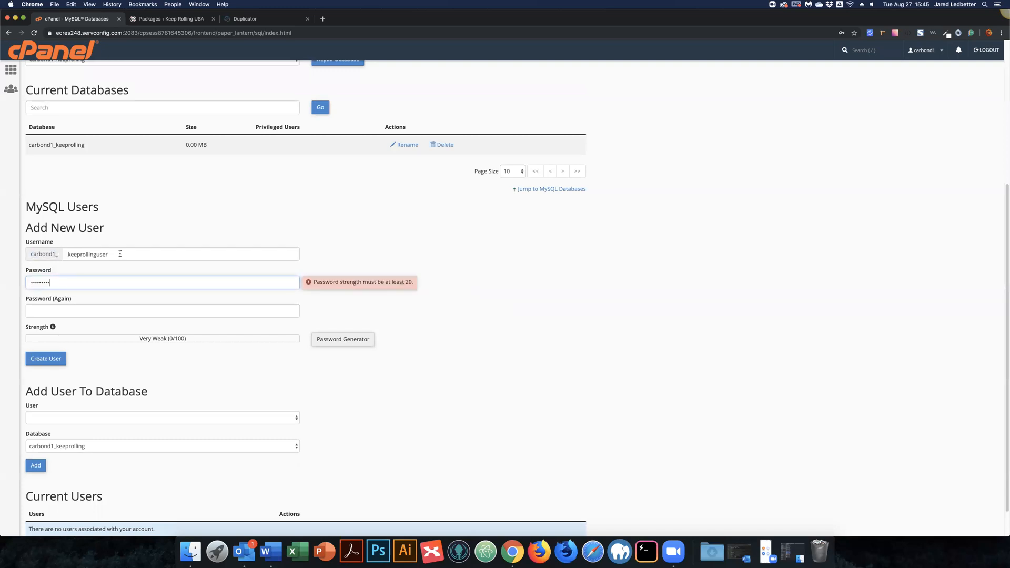
key("super+v")
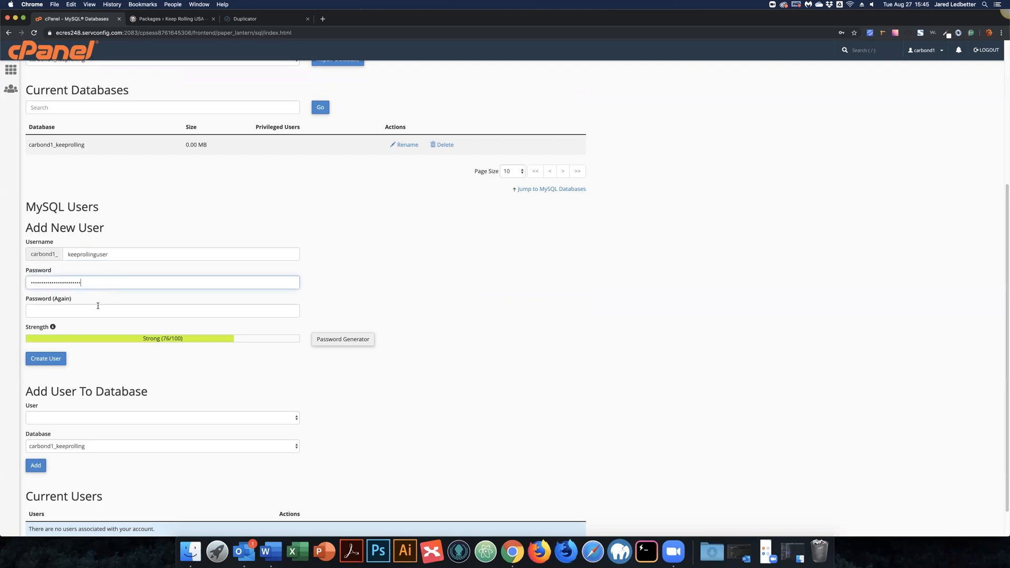
left_click(100, 307)
key("super+v")
left_click(207, 279)
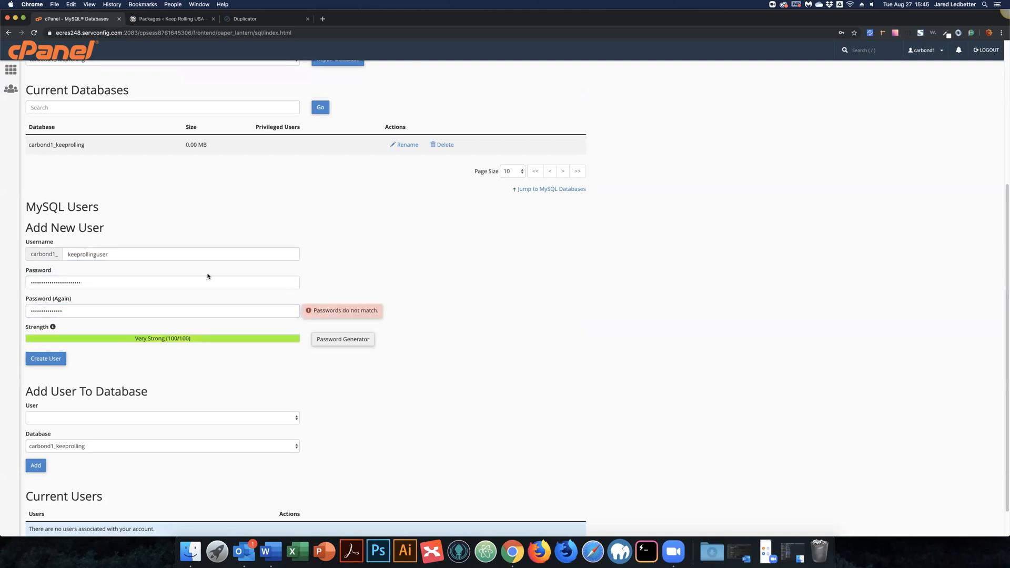
key("super+a")
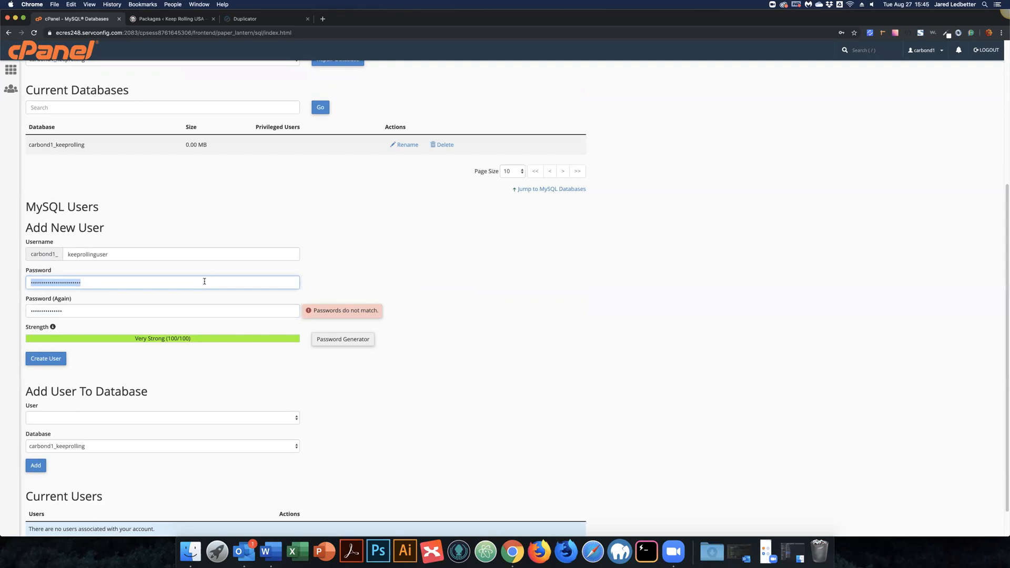
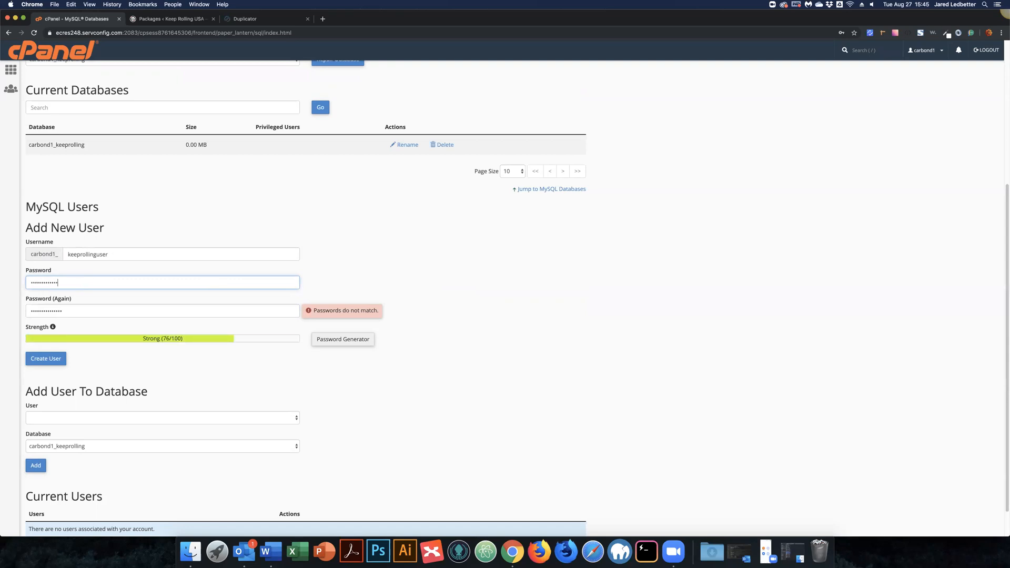
key("Tab")
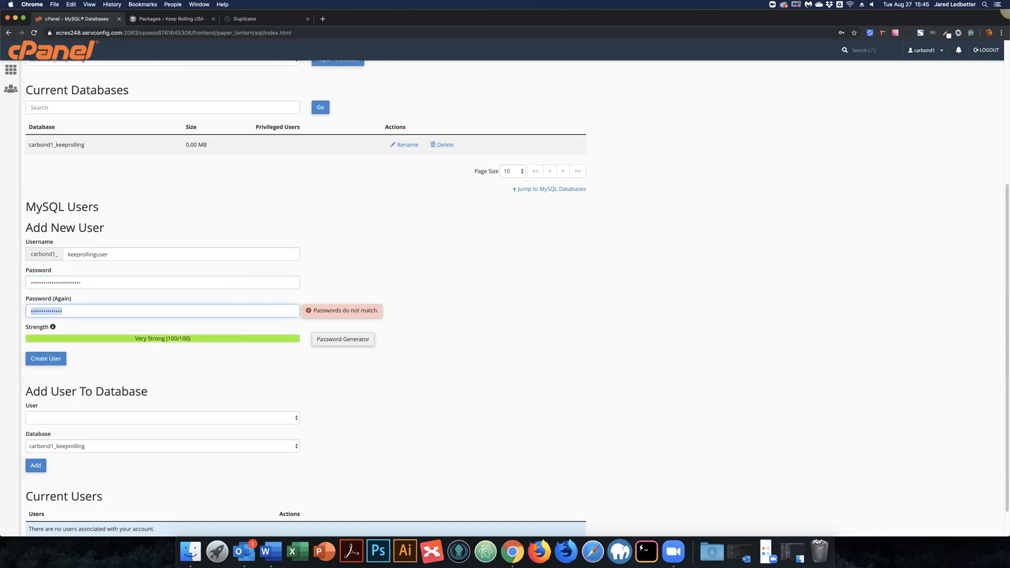
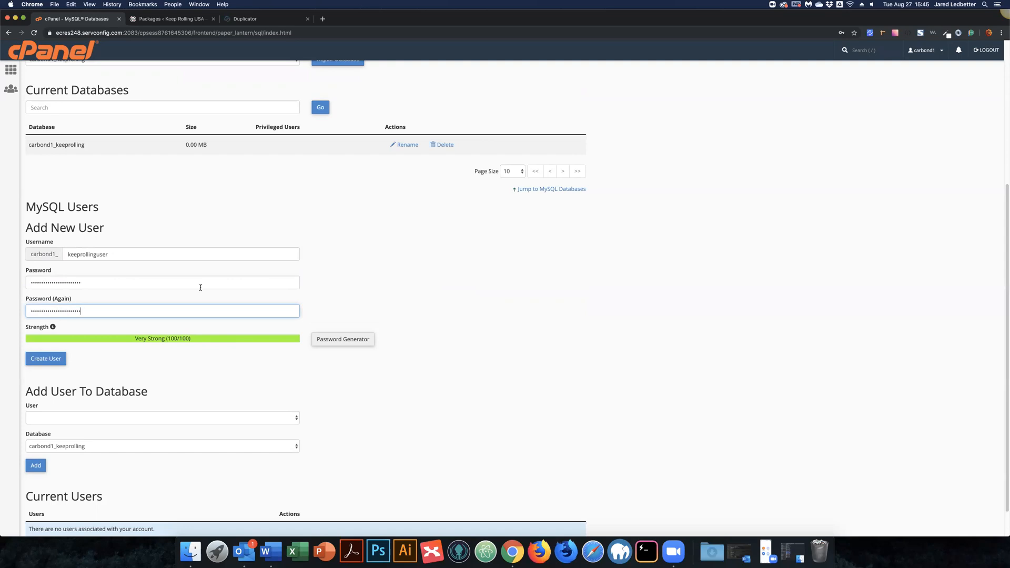
Step: Create user carbond1_keeprollinguser and add it to the carbond1_keeprolling database
left_click(53, 359)
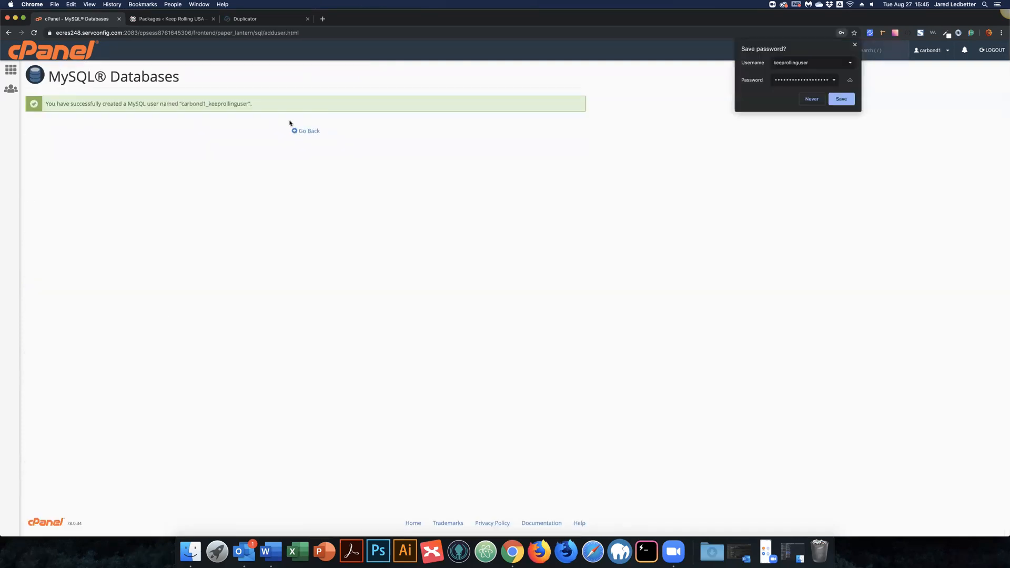
left_click(306, 131)
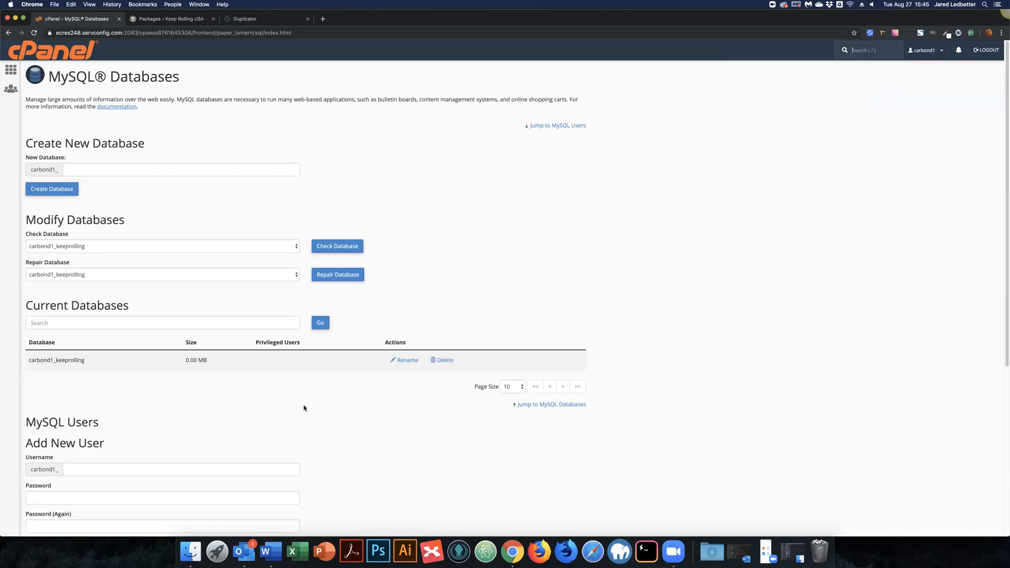
scroll(330, 389, "down", 5)
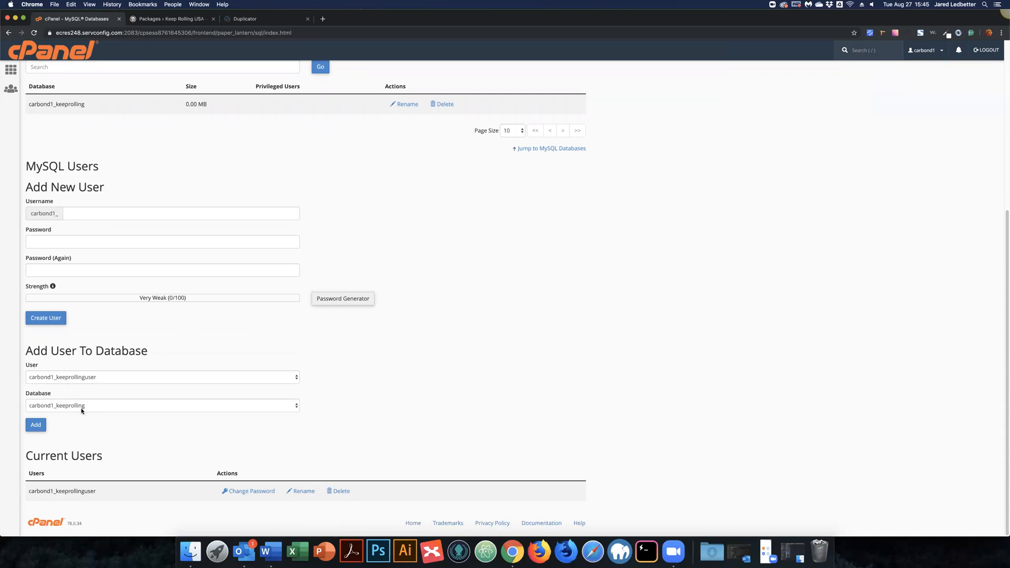
left_click(33, 429)
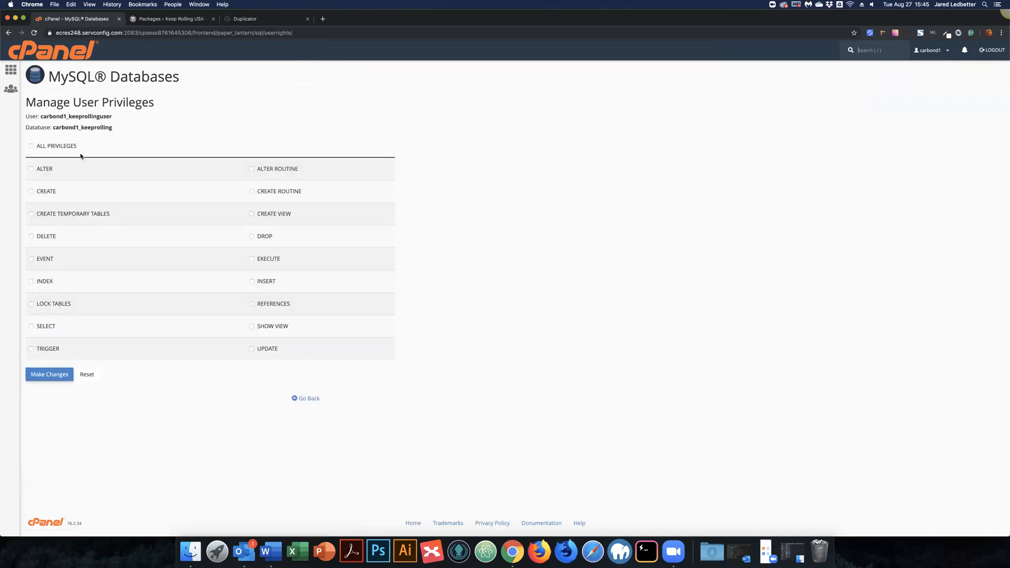
Step: Grant ALL PRIVILEGES on carbond1_keeprolling, save, and go back to MySQL Databases
left_click(31, 146)
left_click(49, 374)
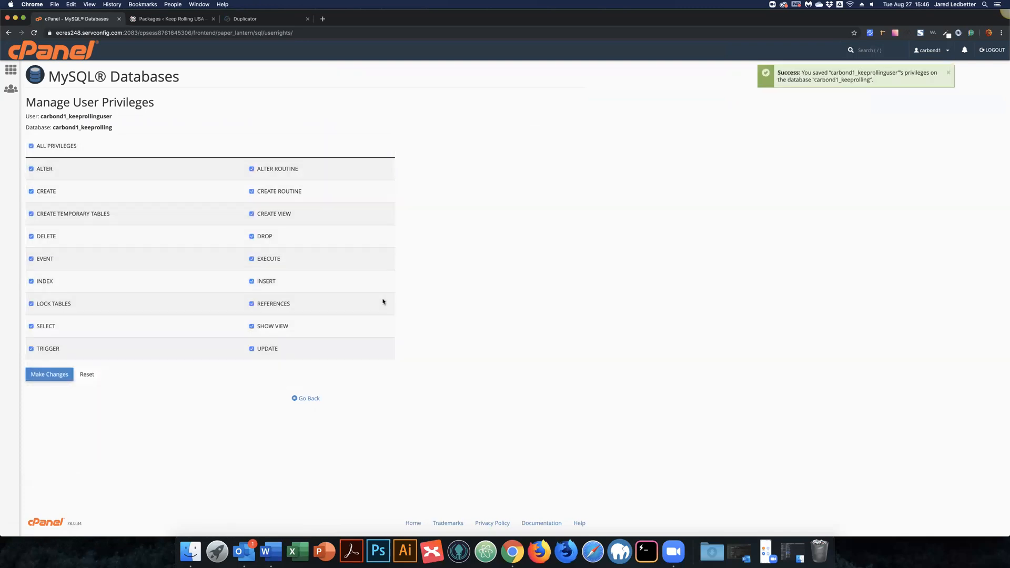
left_click(314, 399)
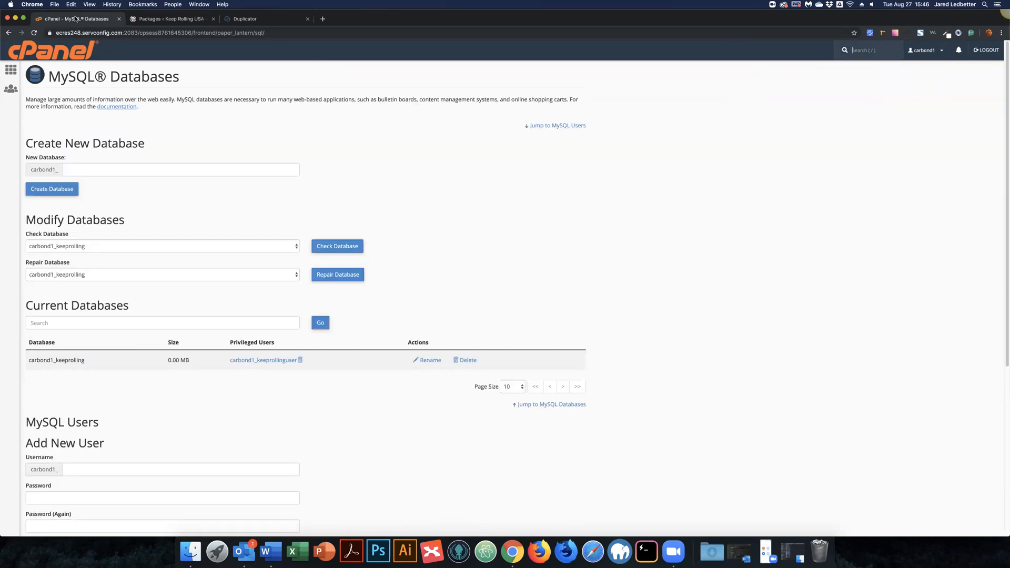
Step: Return to the Duplicator installer and let it extract the archive through to Step 2
left_click(242, 22)
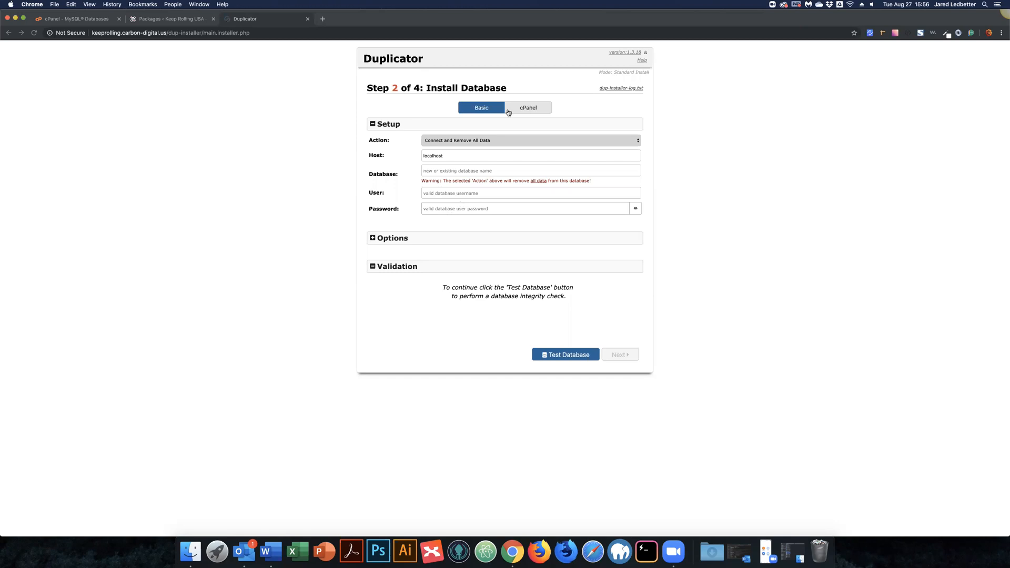
Step: Enter carbond1_keeprolling as the Database in the installer's basic setup form
left_click(529, 107)
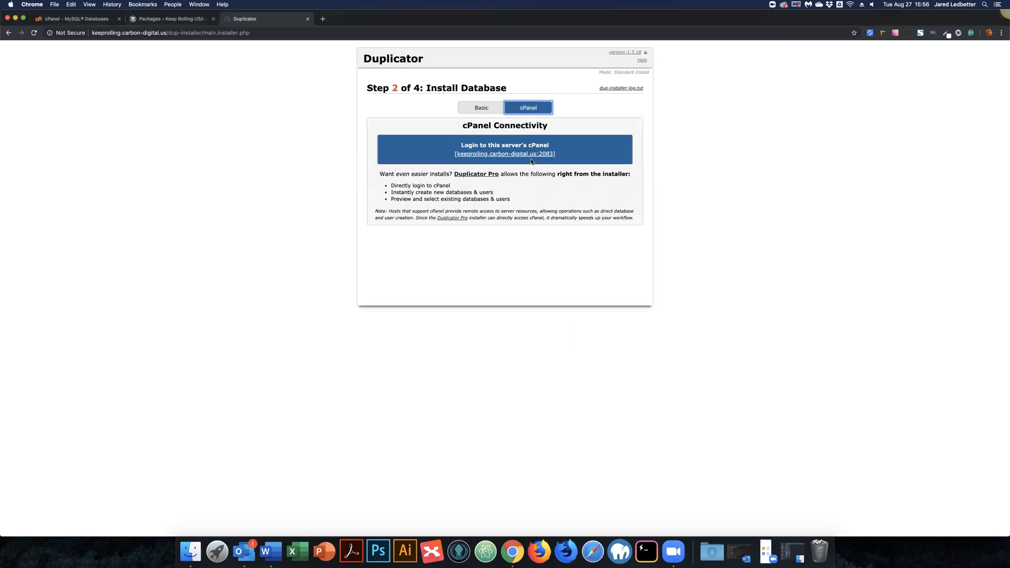
left_click(478, 108)
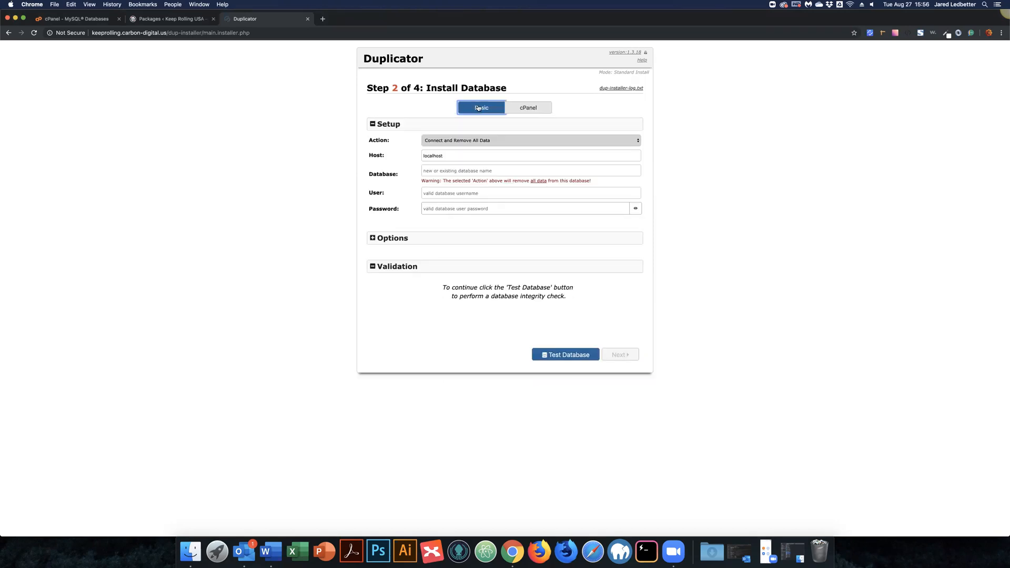
left_click(448, 170)
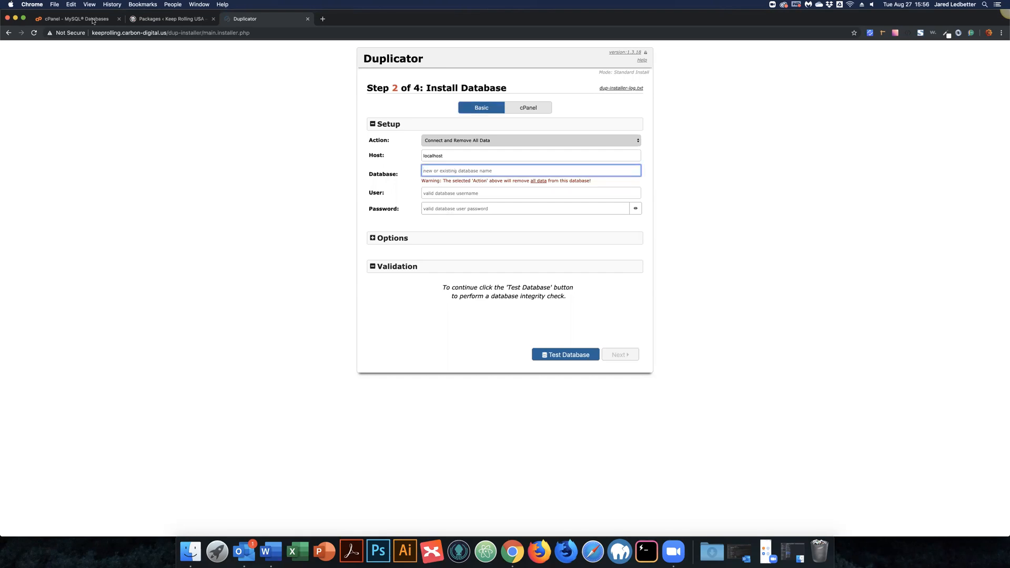
key("super+1")
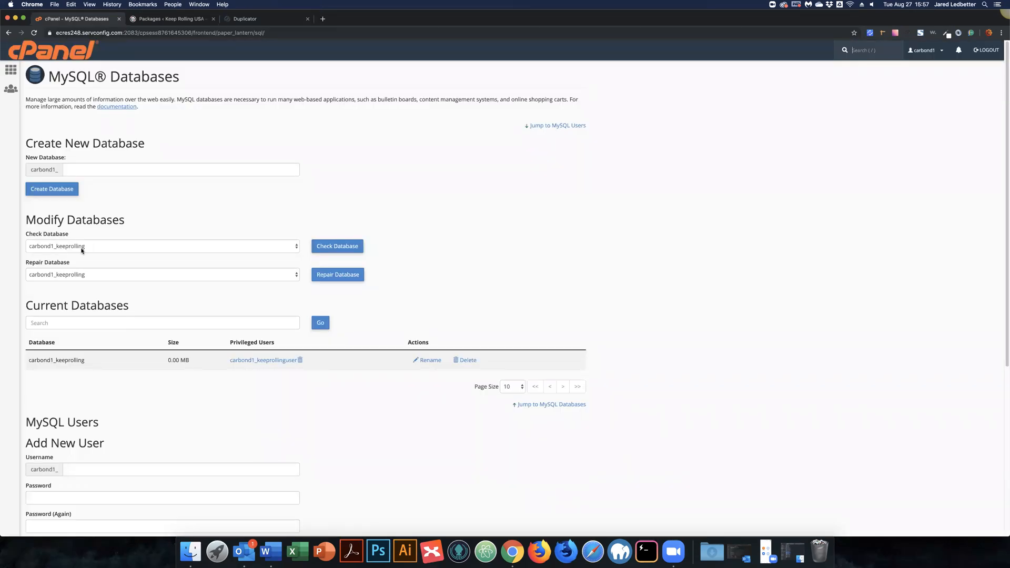
left_click(58, 247)
left_click(55, 245)
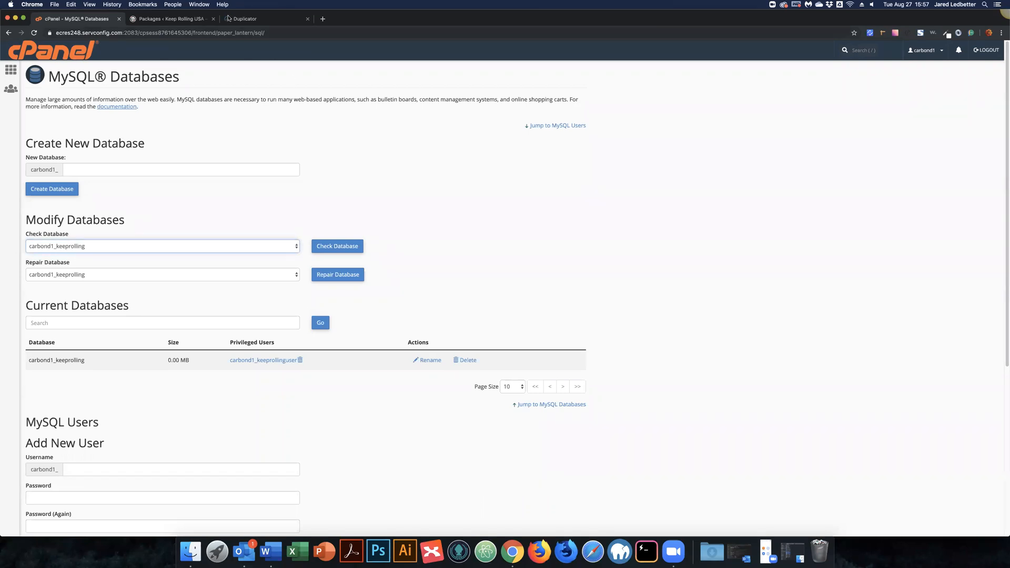
left_click(150, 20)
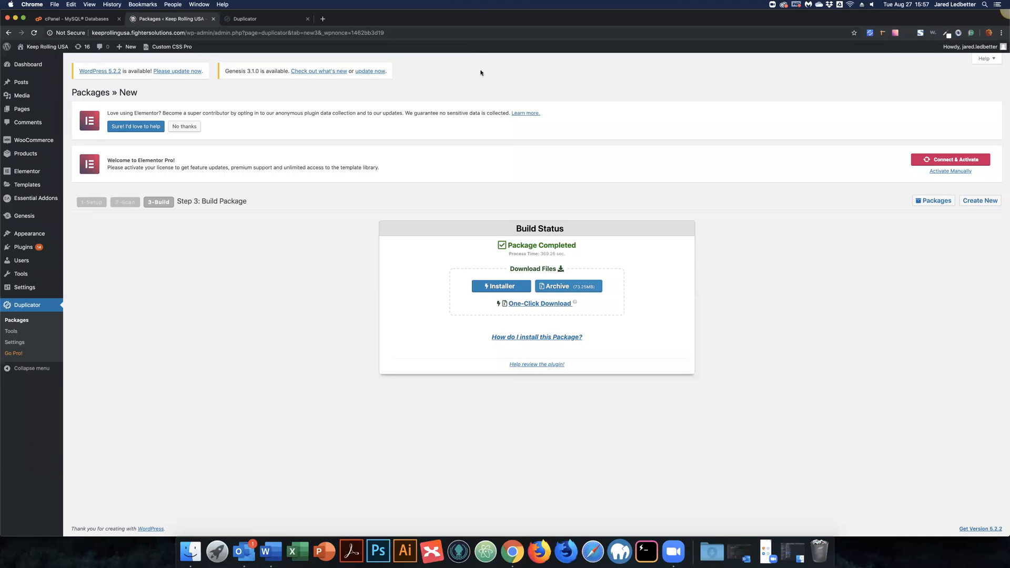
left_click_drag(481, 19, 481, 72)
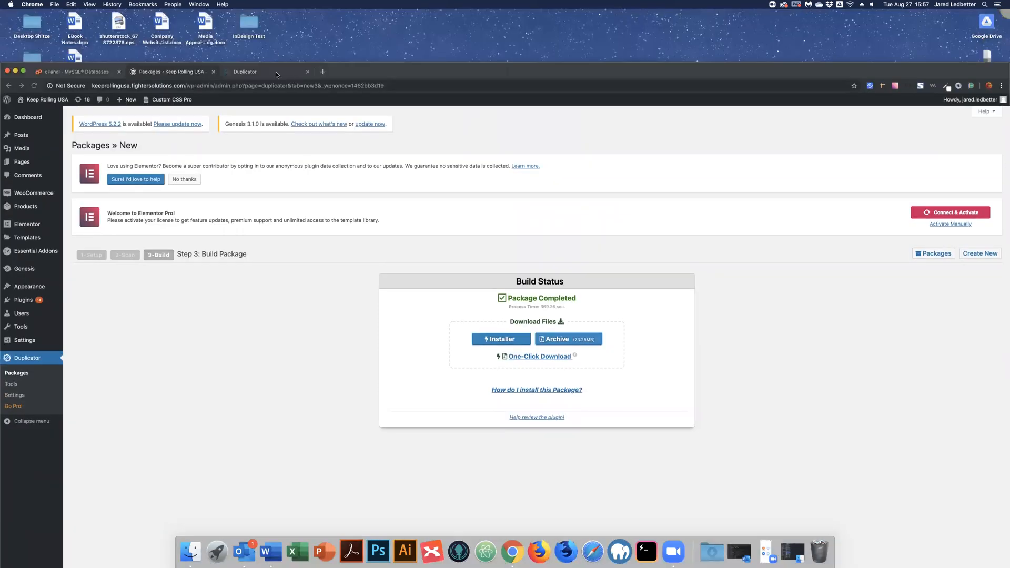
left_click(275, 72)
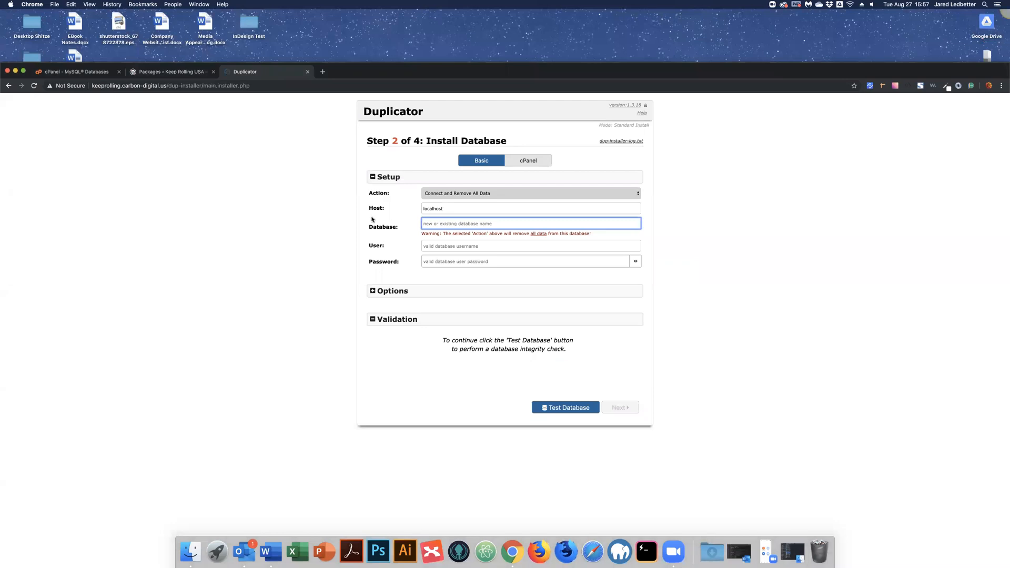
type("carbond1_keeprolling")
Step: Copy the username from cPanel and paste carbond1_keeprollinguser and its password into User and Password
key("super+1")
left_click_drag(110, 412, 26, 413)
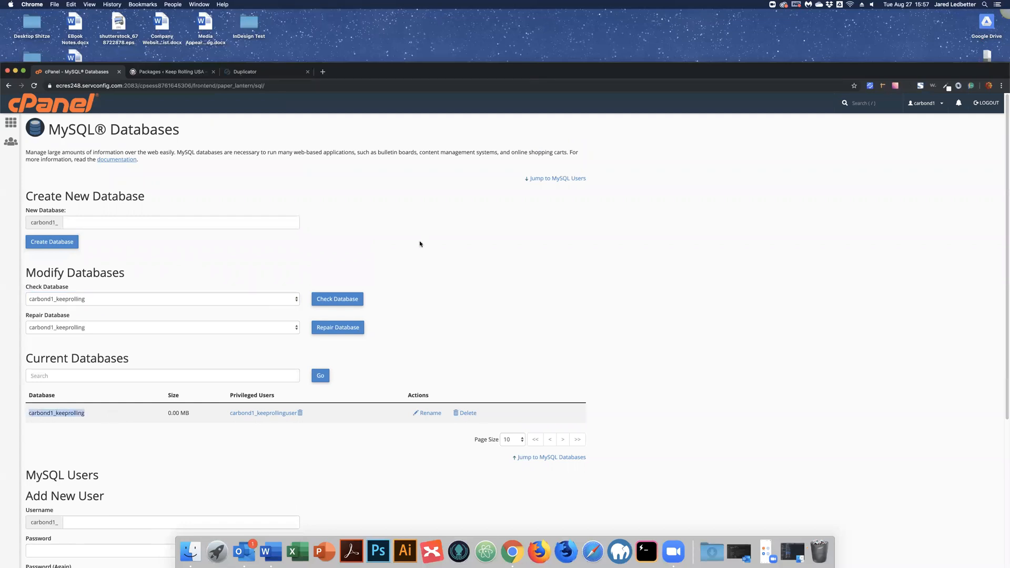
key("super+3")
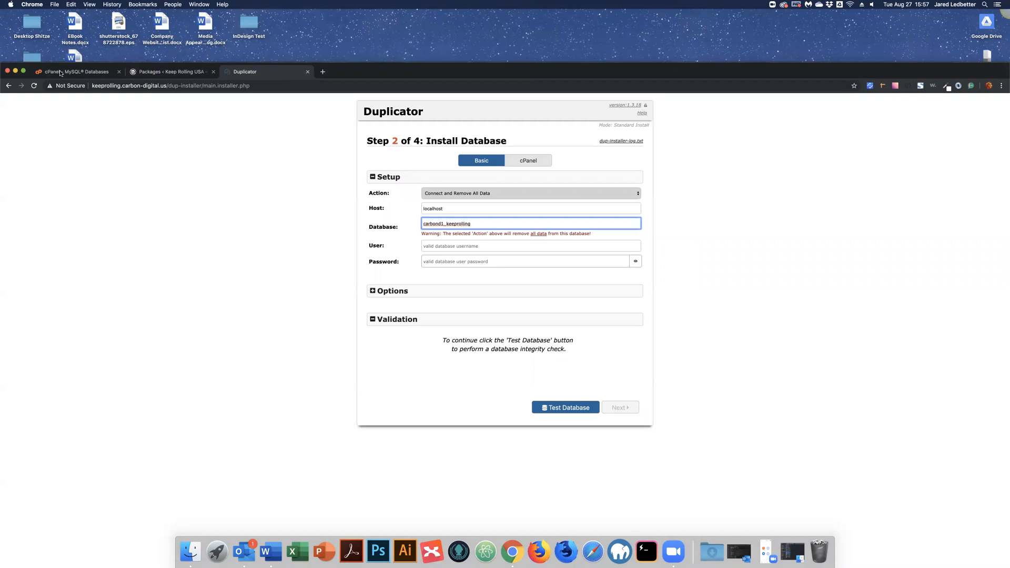
key("super+1")
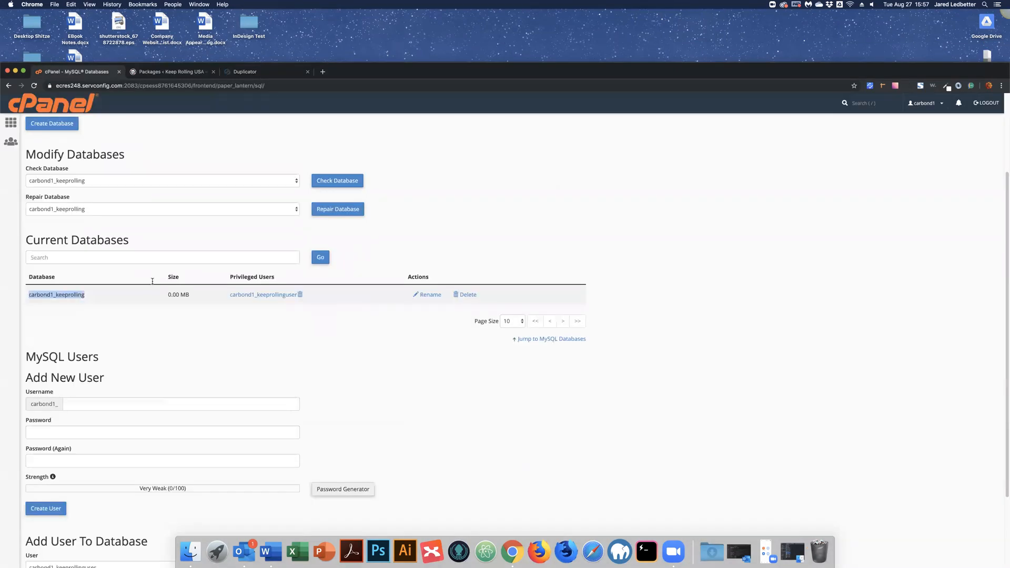
scroll(145, 386, "down", 5)
double_click(44, 544)
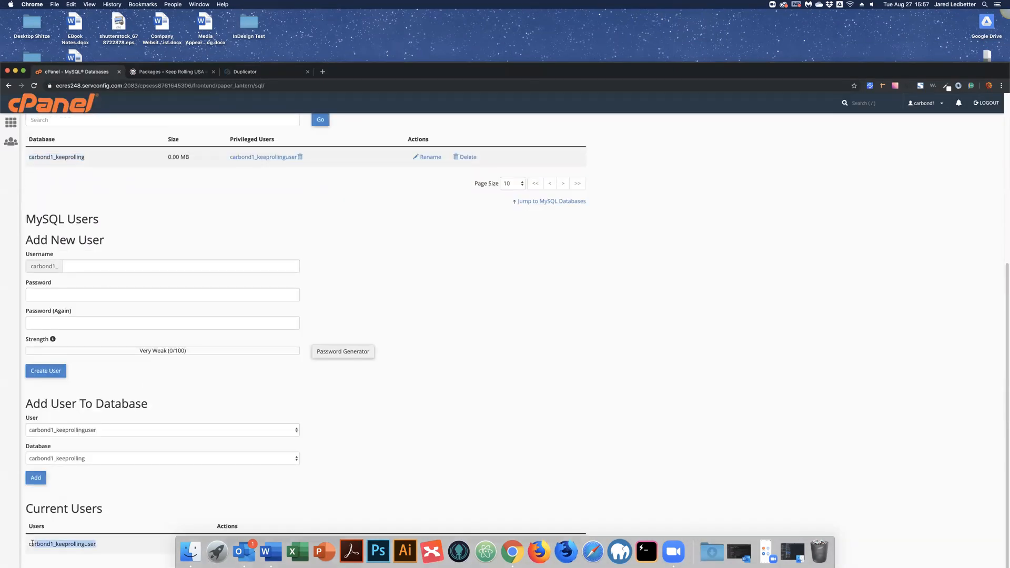
left_click_drag(32, 543, 29, 543)
key("super+c")
left_click(253, 72)
left_click(430, 246)
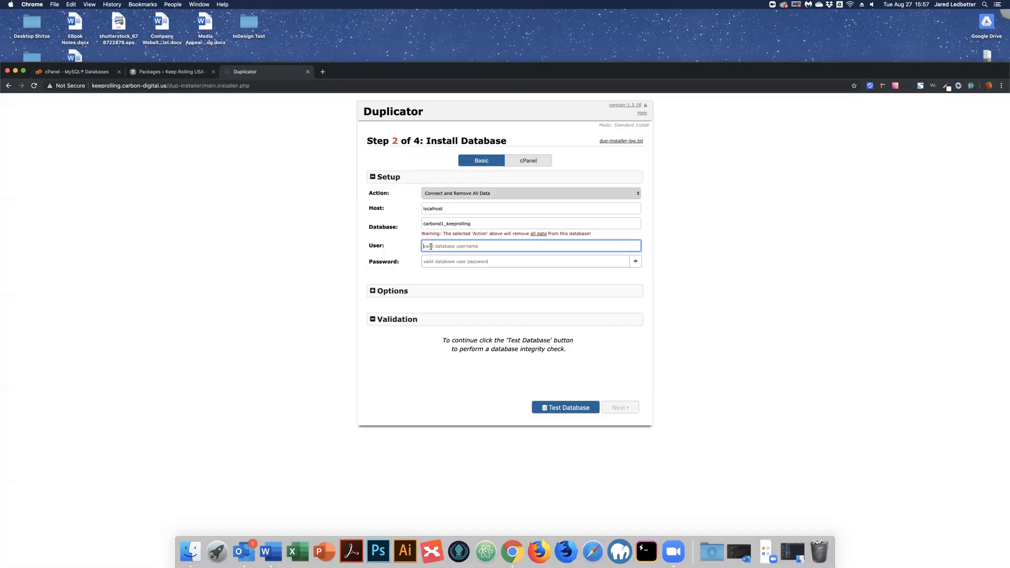
key("super+v")
left_click(431, 262)
key("super+v")
left_click(295, 296)
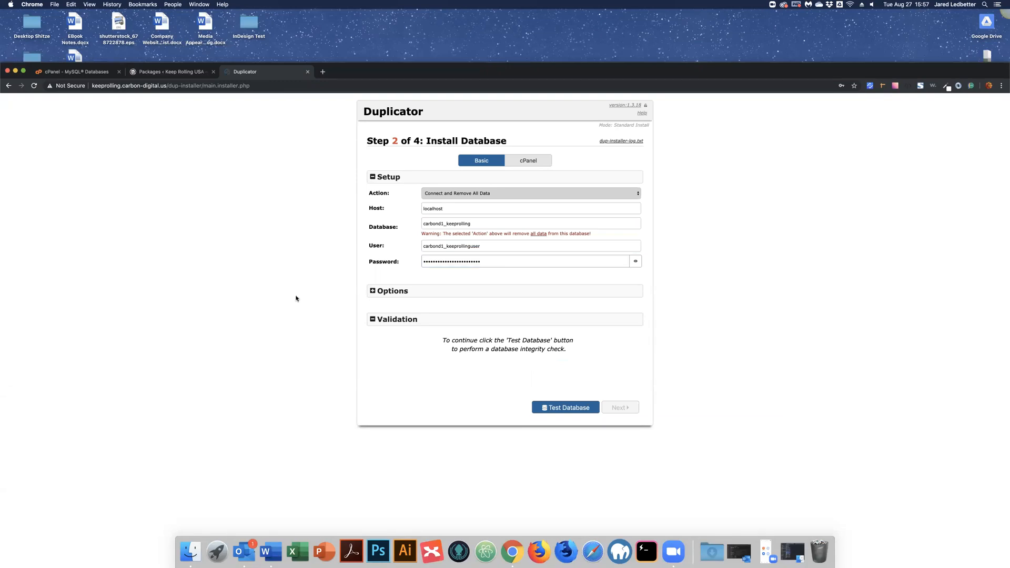
Step: Test the database connection, proceed, and confirm installing with these database settings
left_click(558, 408)
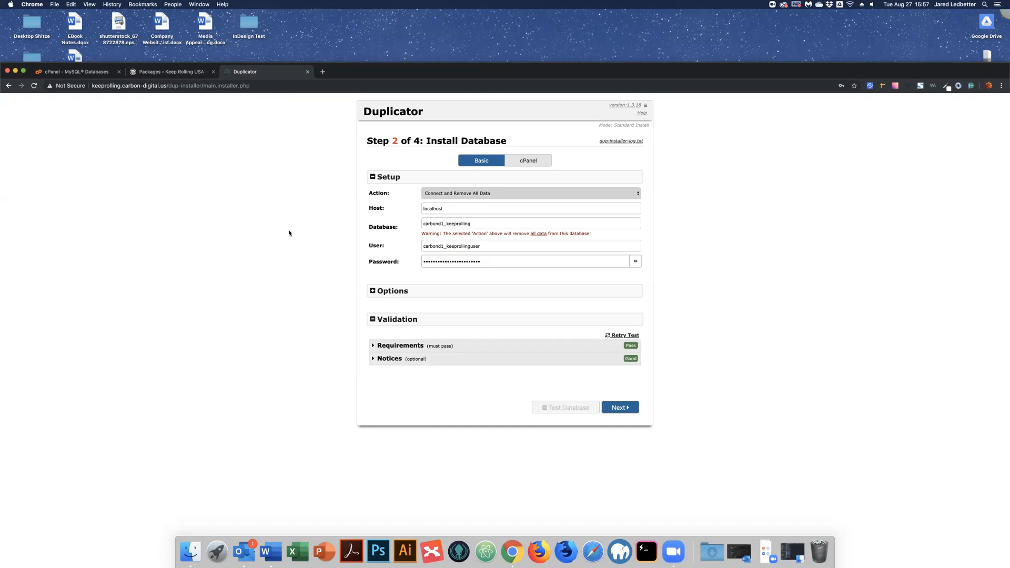
left_click(625, 409)
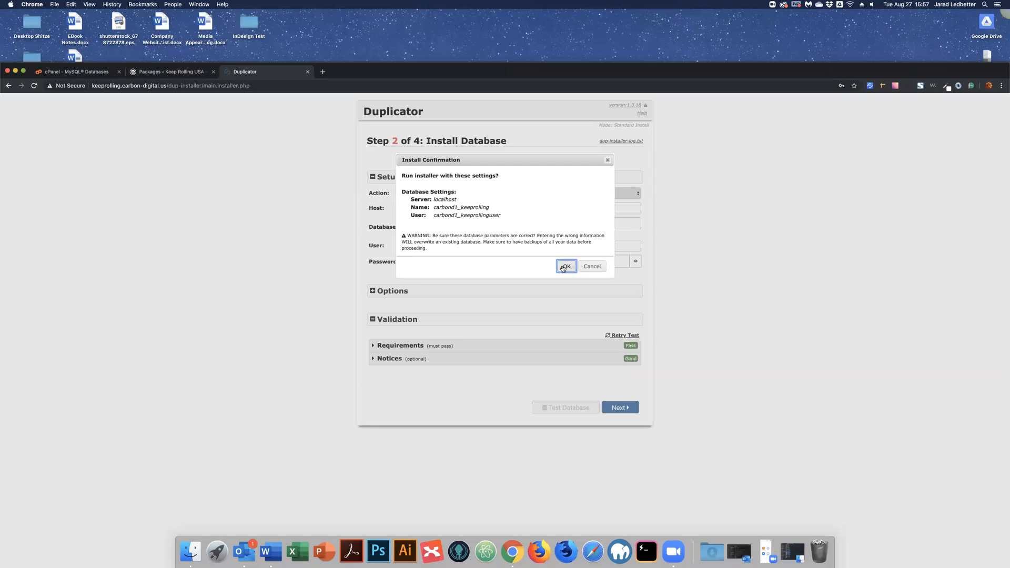
left_click(564, 267)
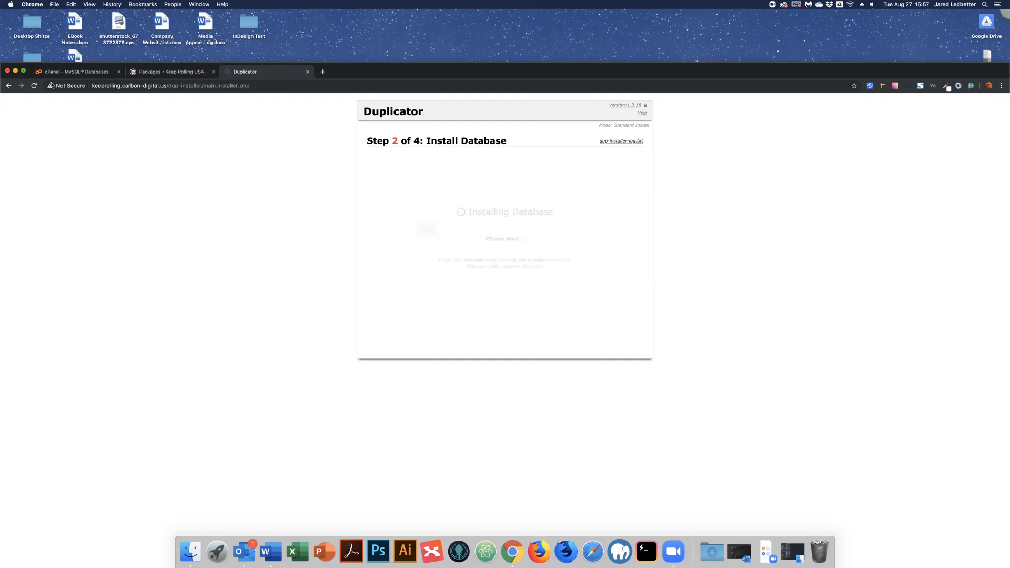
left_click(23, 71, "alt")
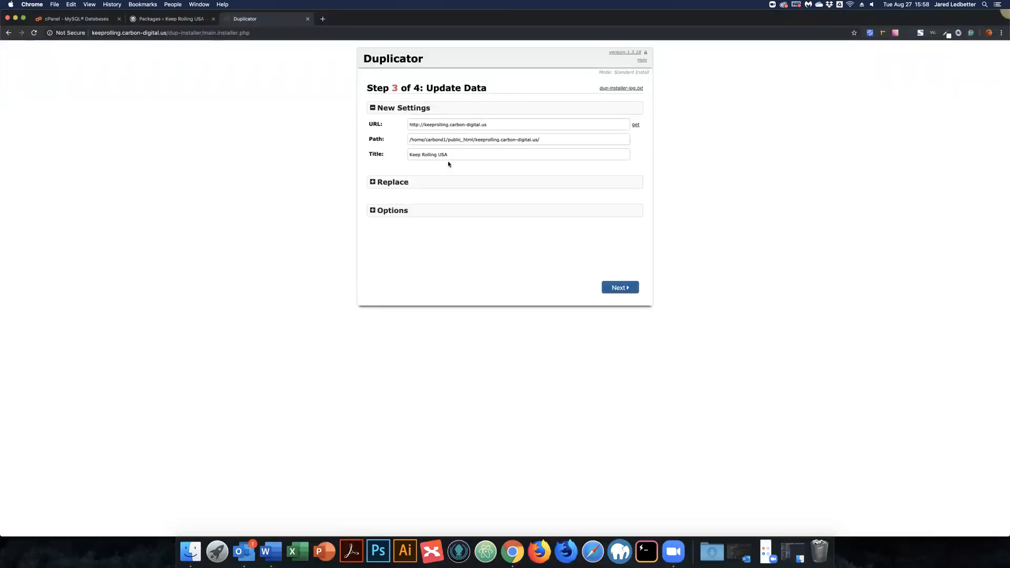
Step: Check the keeprolling URL, install path and Keep Rolling USA title, then run the data update
triple_click(409, 126)
left_click_drag(411, 140, 552, 141)
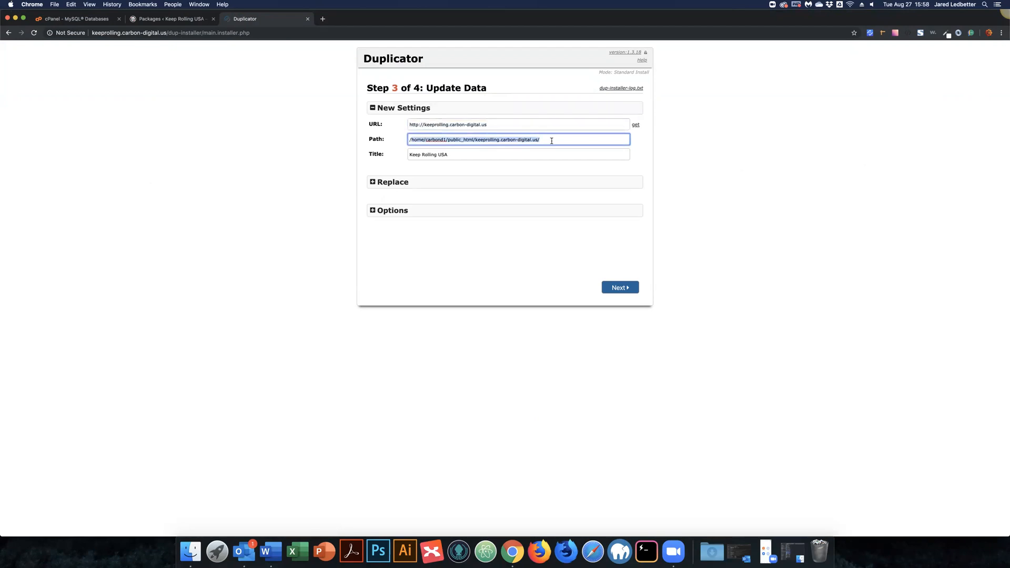
key("Right")
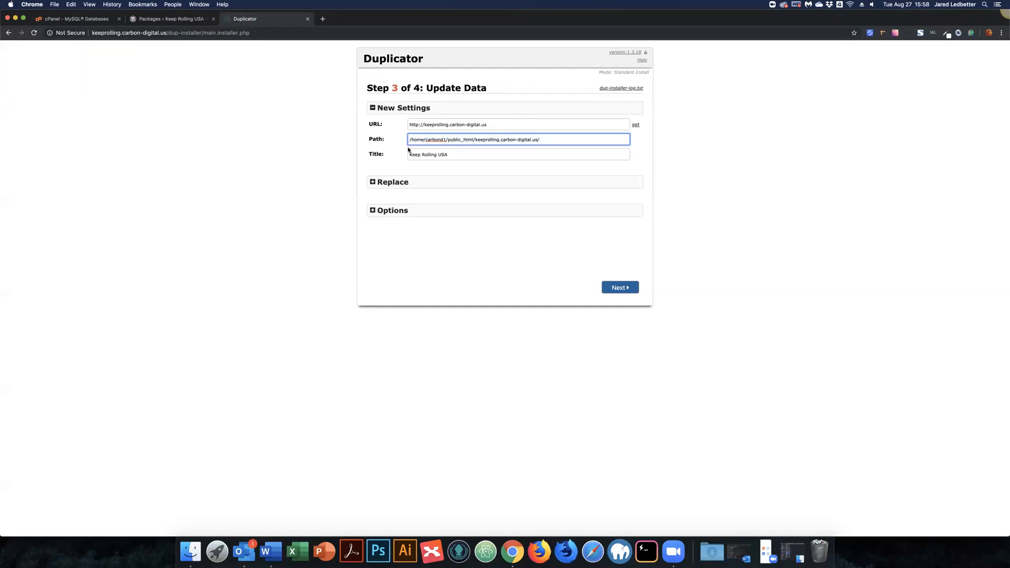
left_click_drag(494, 125, 424, 125)
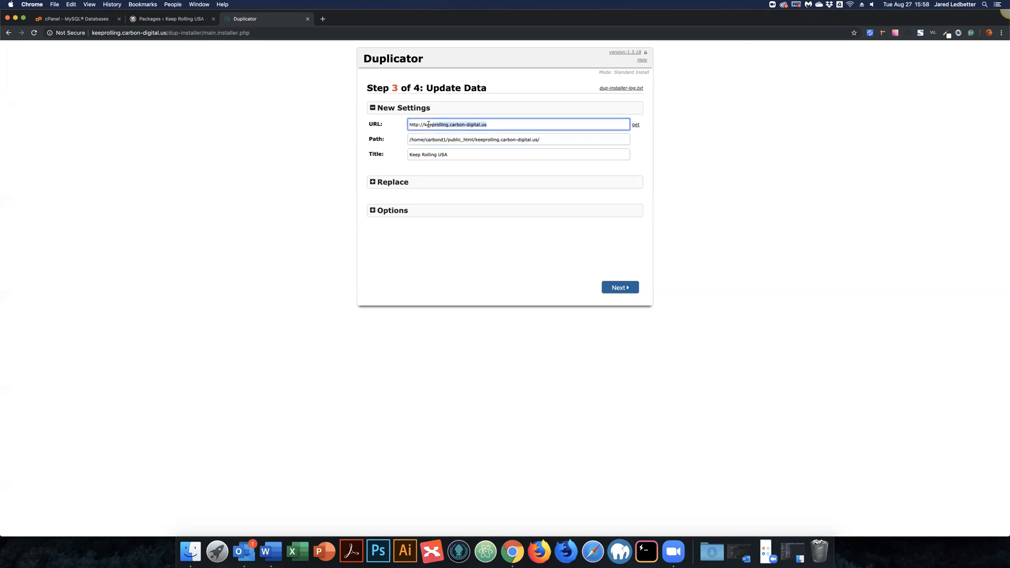
left_click(537, 141)
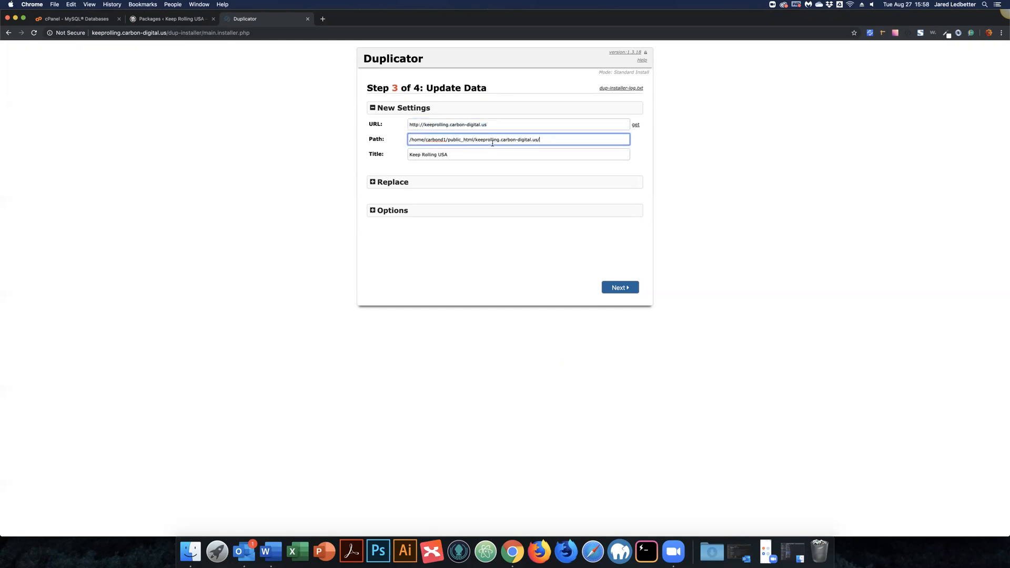
key("super+a")
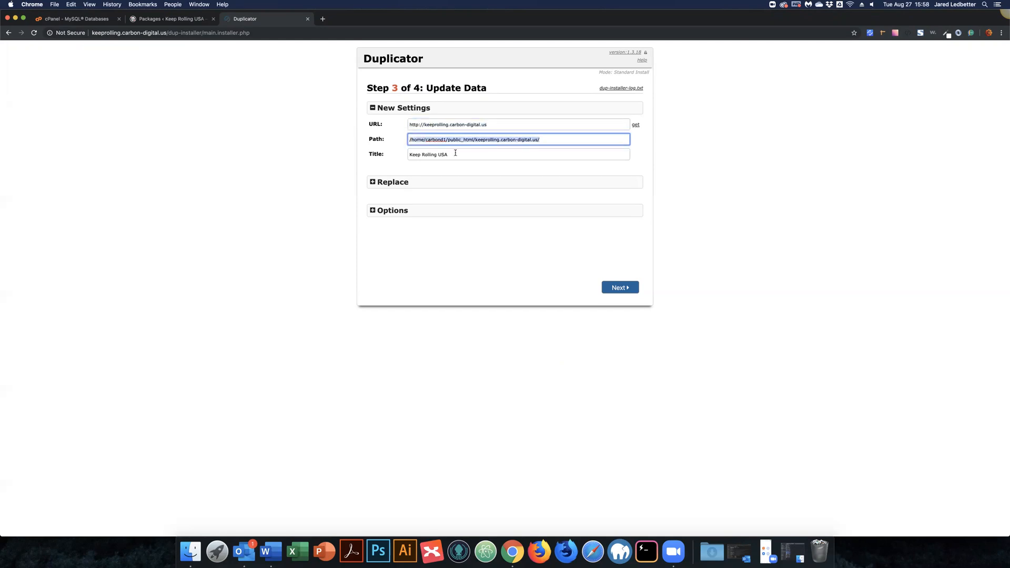
left_click_drag(451, 155, 402, 154)
left_click(304, 145)
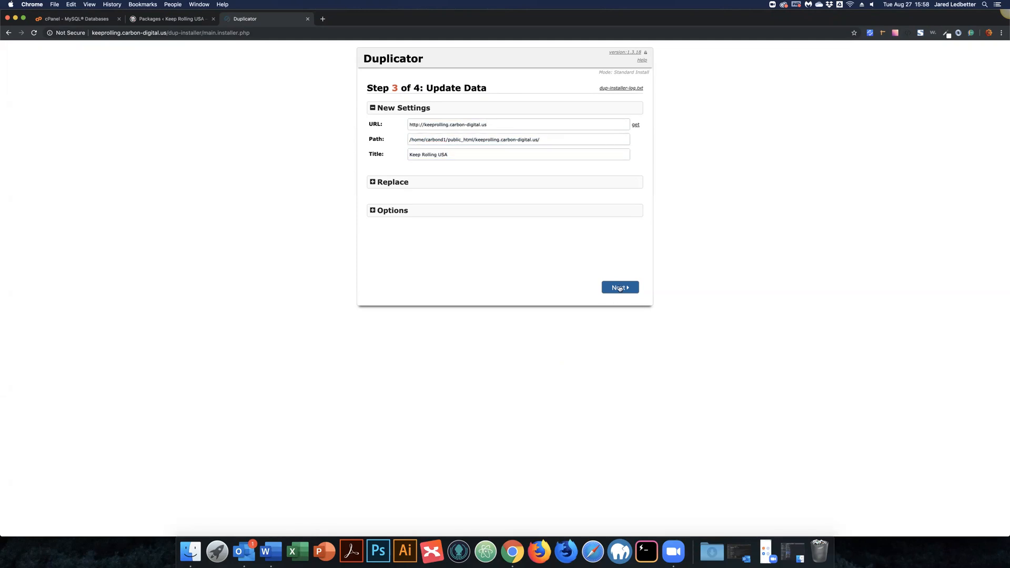
left_click(620, 289)
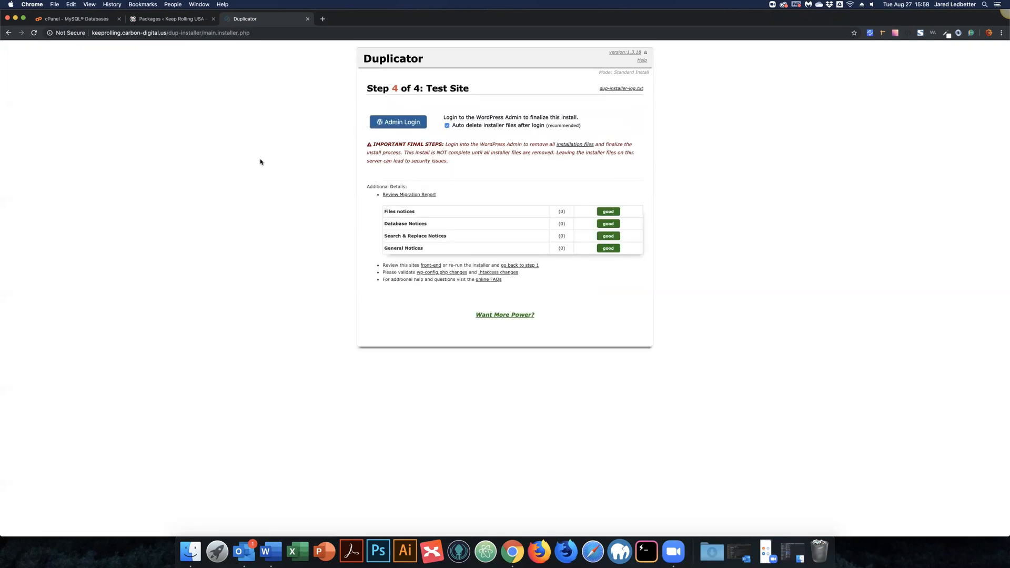
Step: Log in to the migrated site's admin with installer files set to auto-delete
left_click(397, 124)
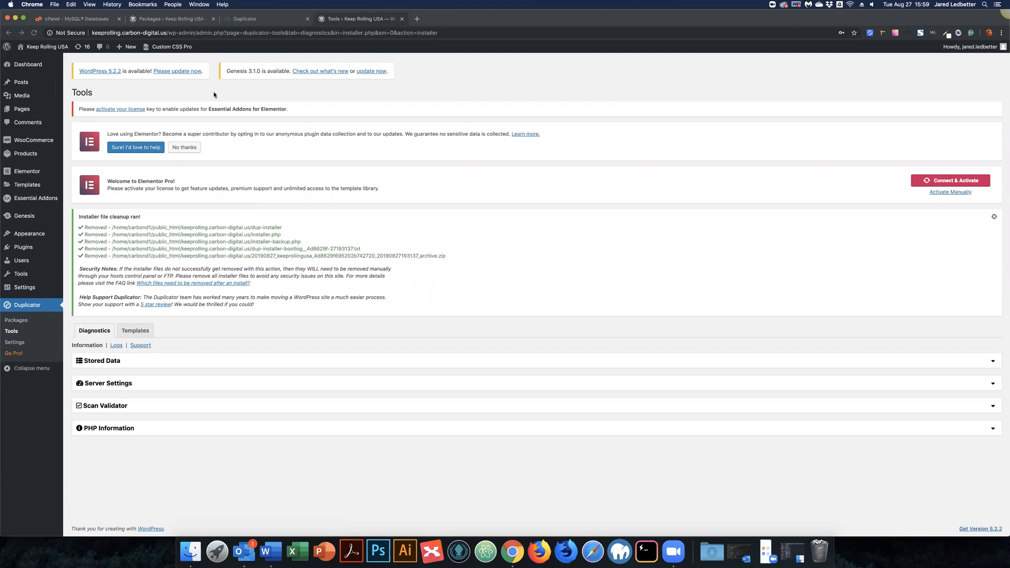
Step: Open keeprolling.carbon-digital.us from the admin bar's Visit Site link in a new tab
left_click(36, 60, "super")
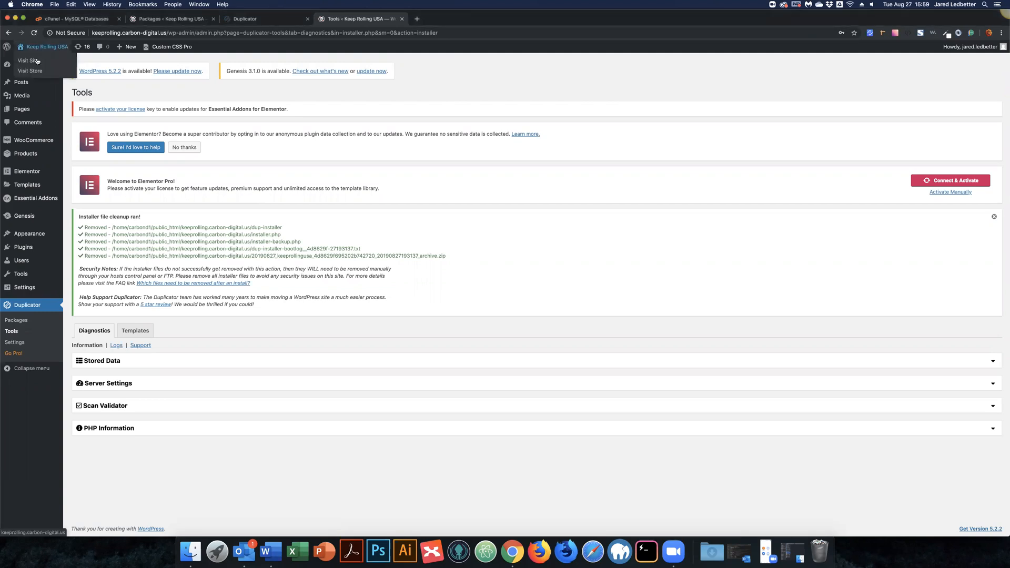
key("ctrl+Tab")
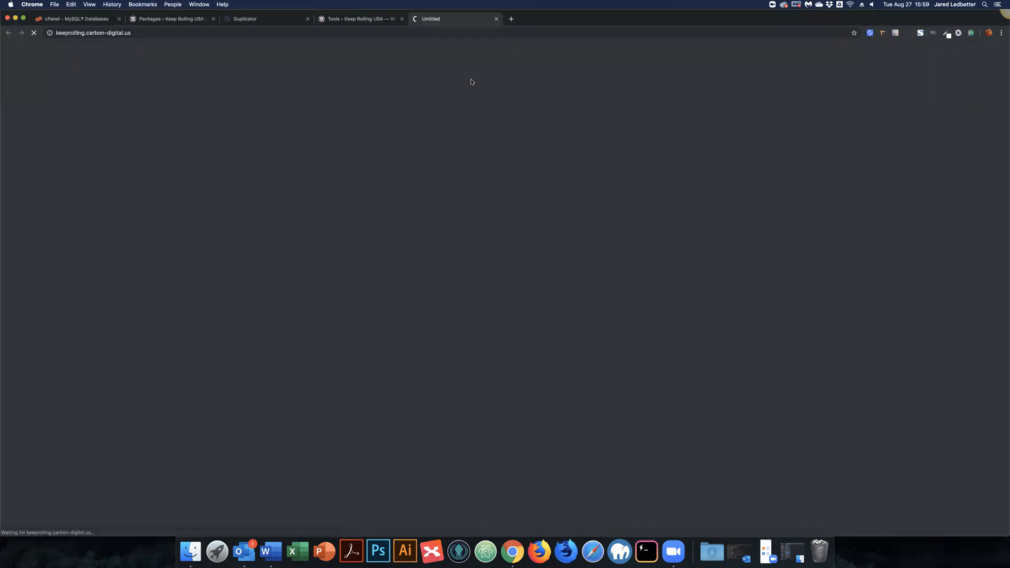